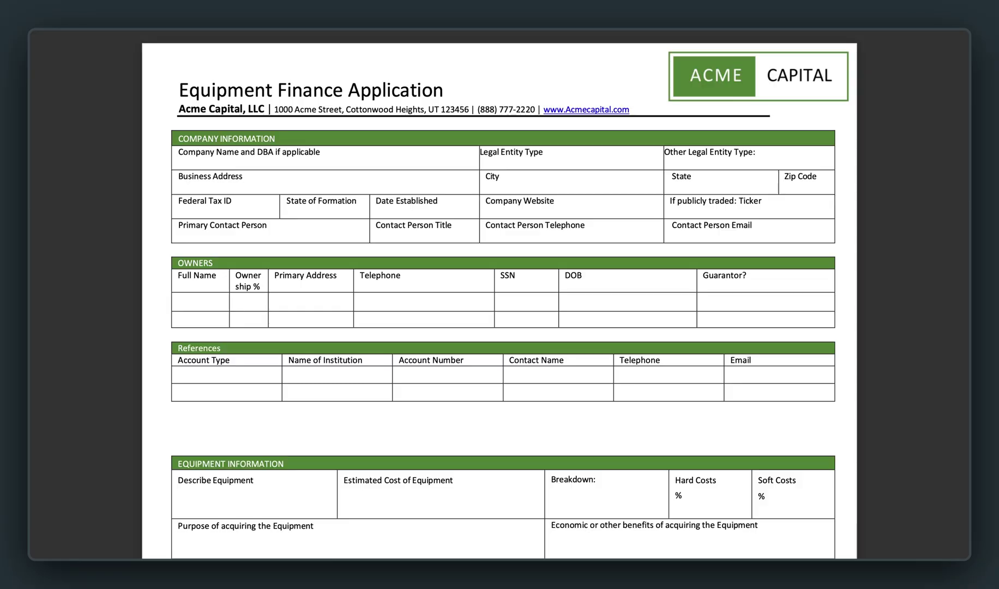
Scroll the application PDF down to the page 2 Acknowledgement and Authorization signature lines.
scroll(499, 294, "down", 2)
scroll(499, 295, "down", 1)
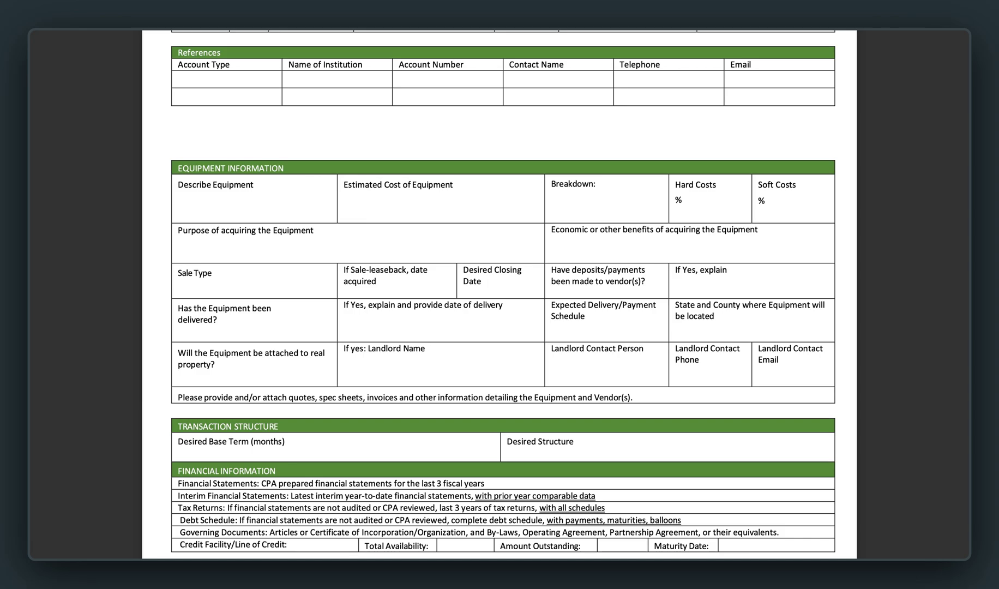
scroll(499, 294, "down", 1)
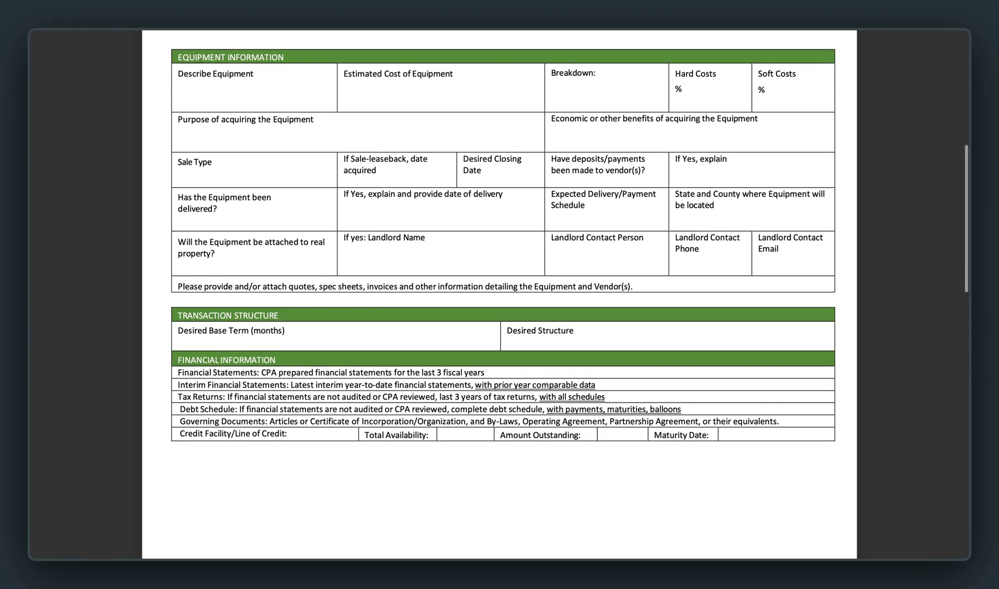
scroll(499, 295, "down", 3)
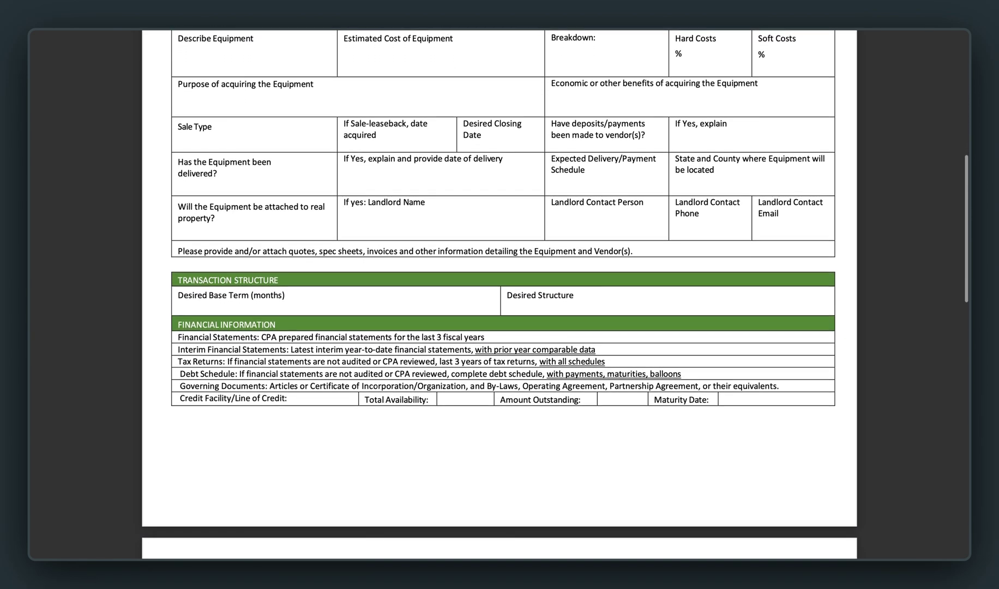
scroll(500, 294, "down", 3)
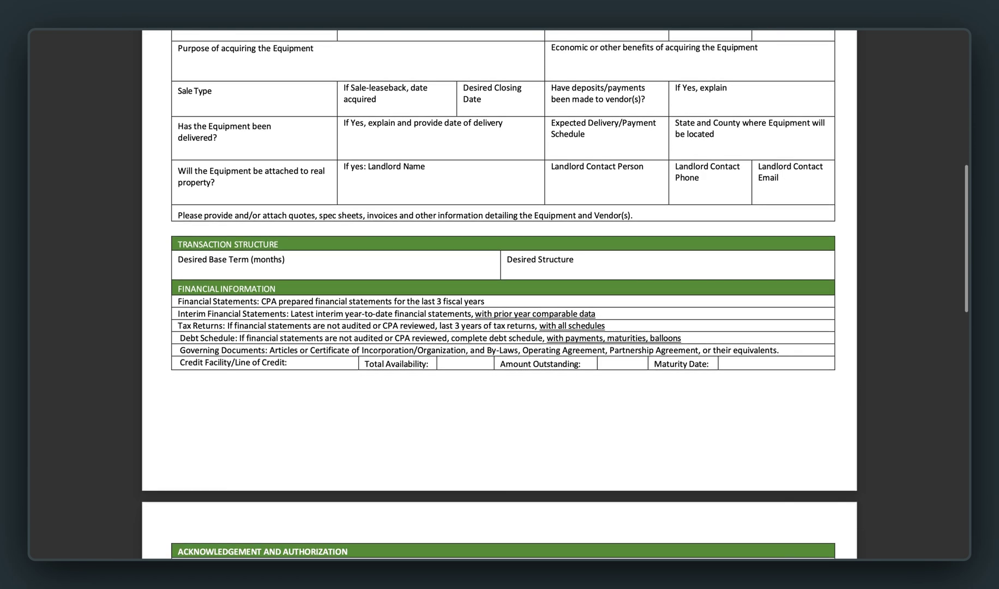
scroll(499, 294, "down", 3)
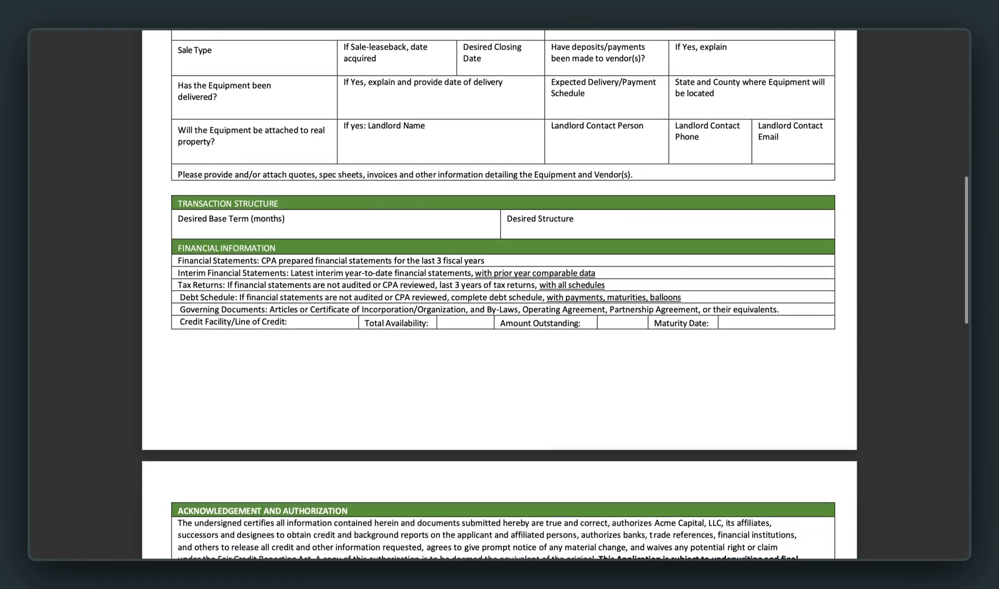
scroll(499, 294, "down", 3)
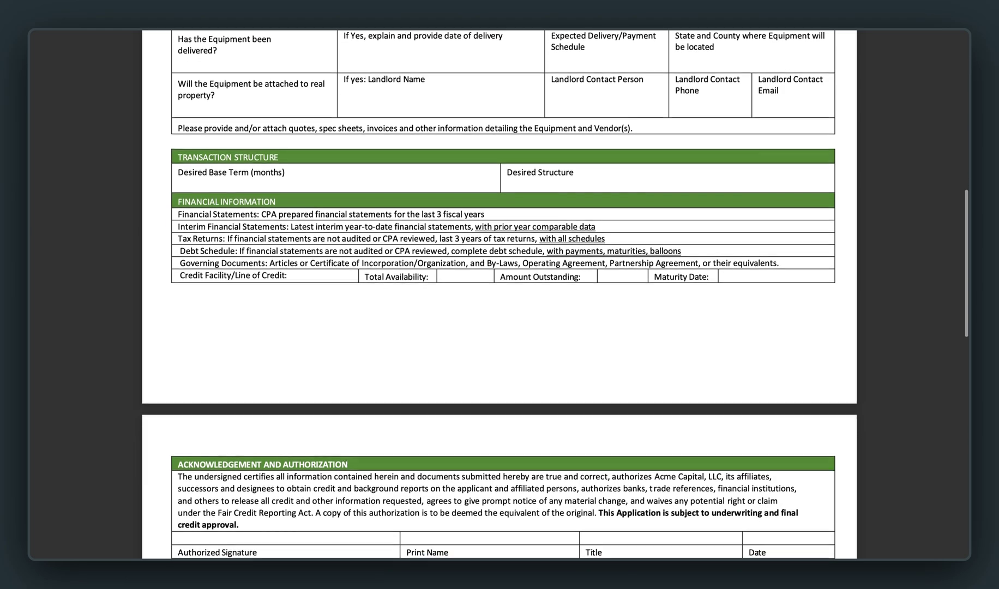
scroll(499, 294, "down", 3)
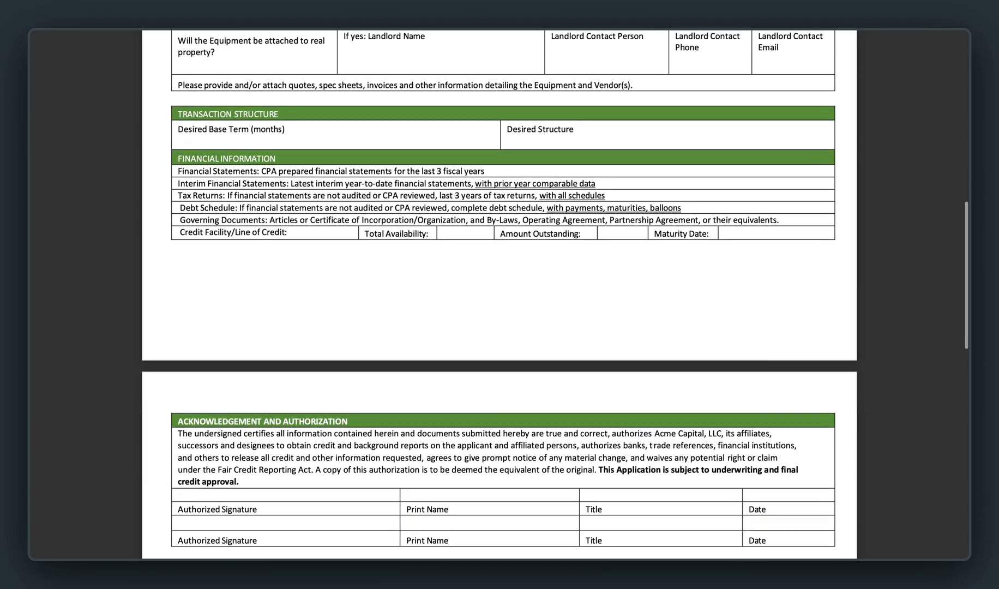
scroll(500, 295, "down", 1)
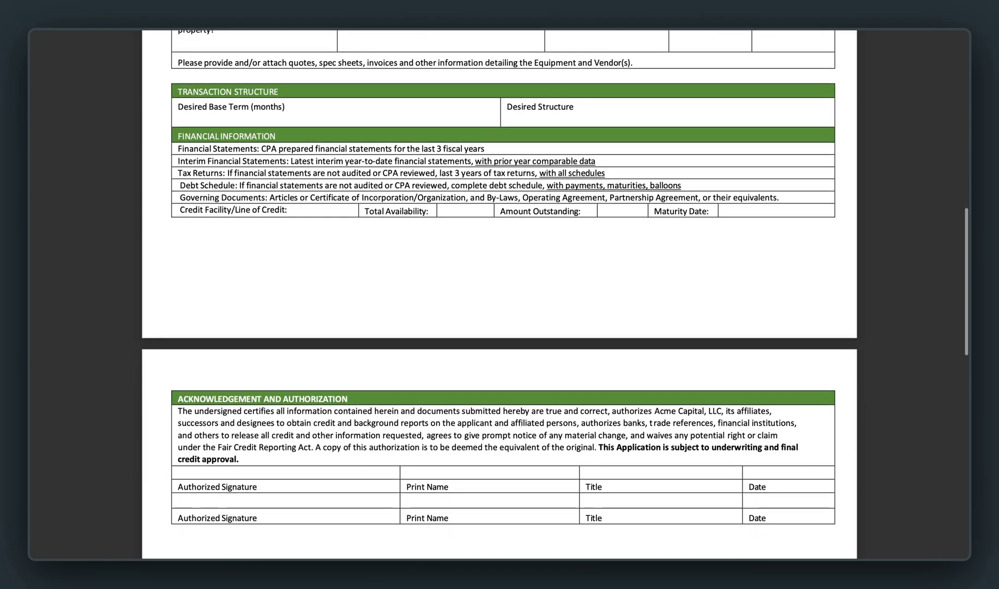
scroll(499, 294, "down", 1)
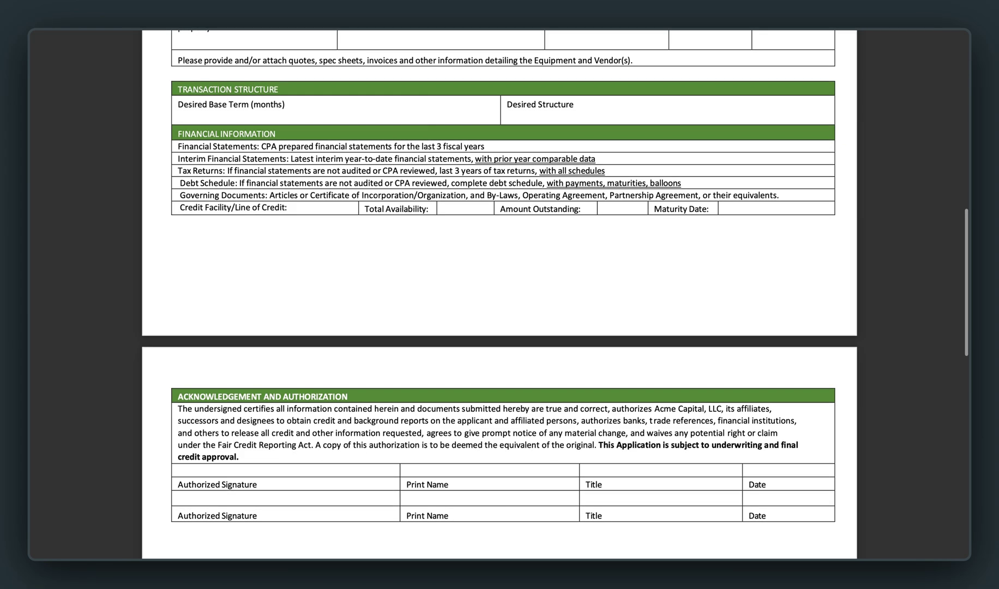
scroll(500, 295, "down", 5)
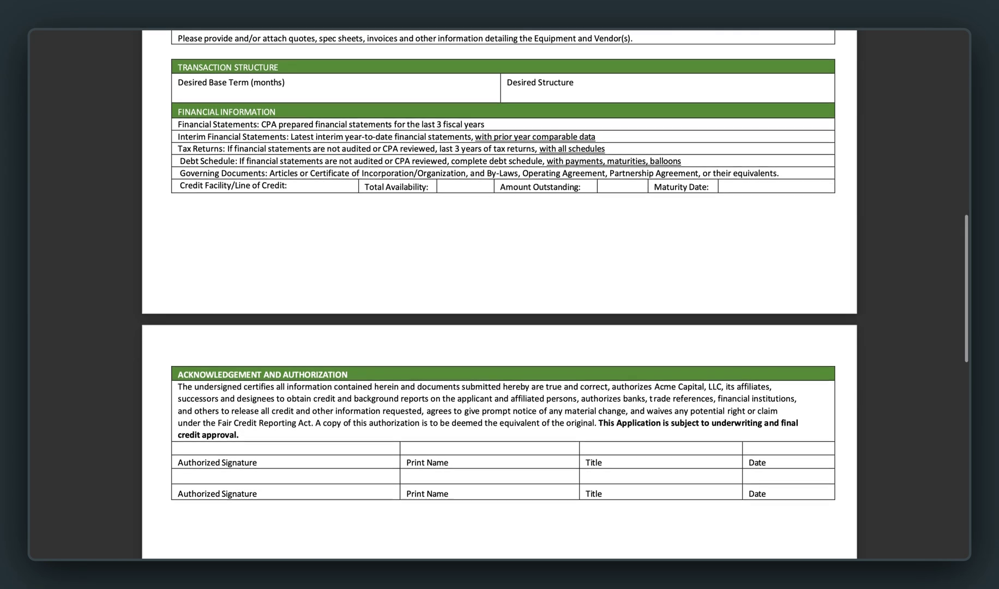
scroll(499, 294, "down", 4)
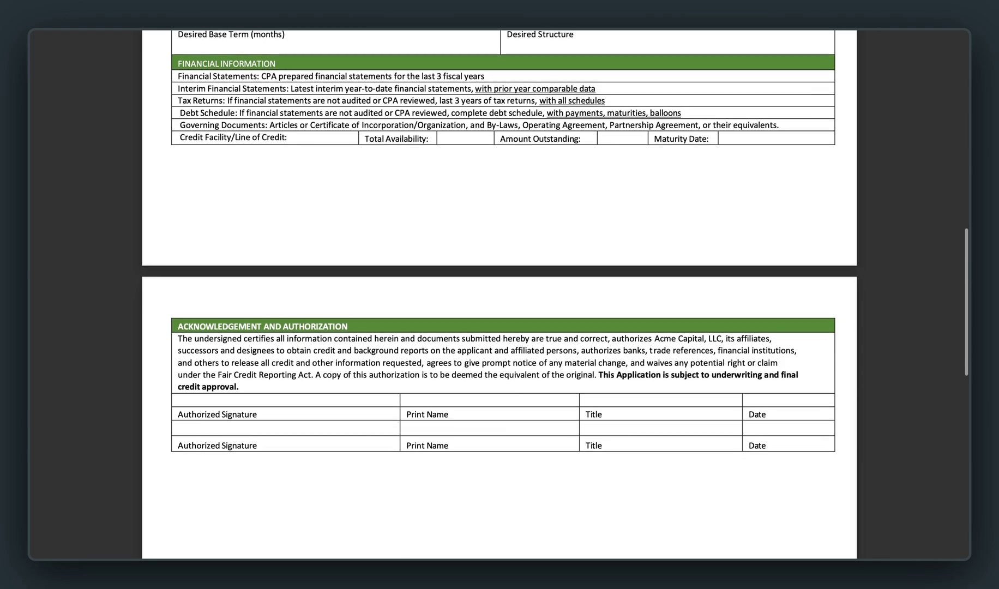
scroll(499, 294, "down", 3)
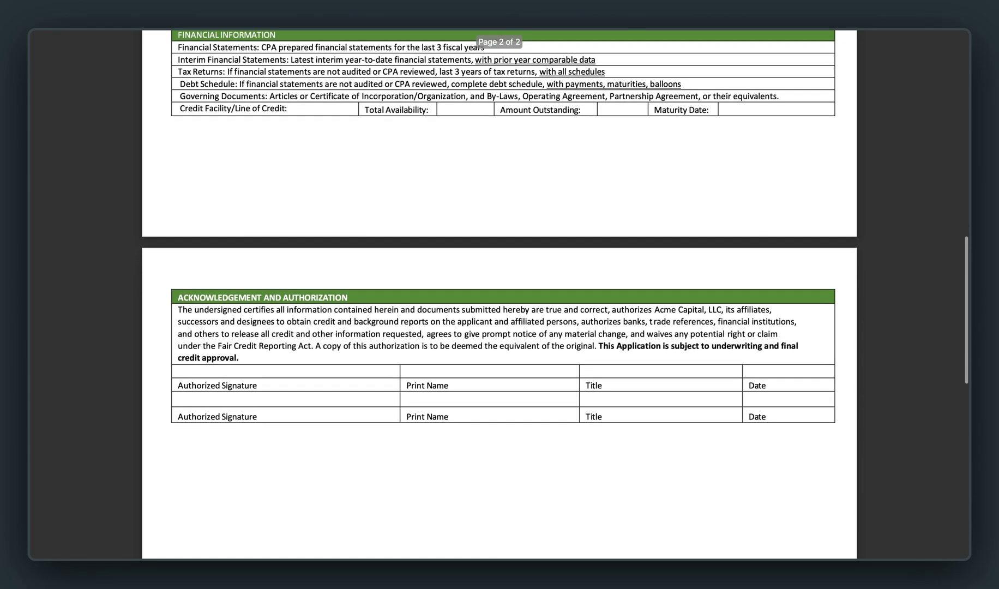
scroll(499, 294, "down", 3)
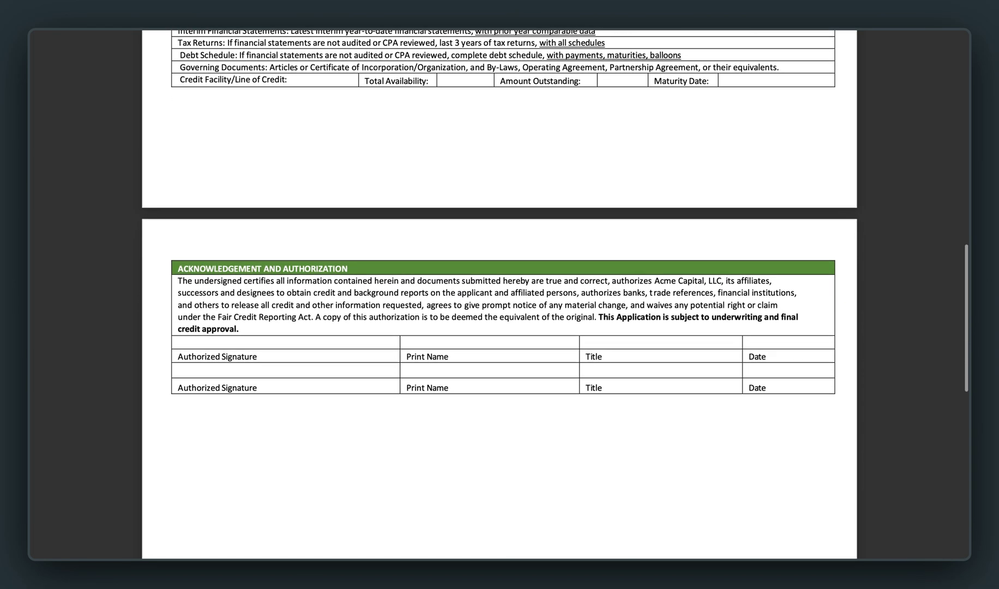
scroll(499, 295, "down", 4)
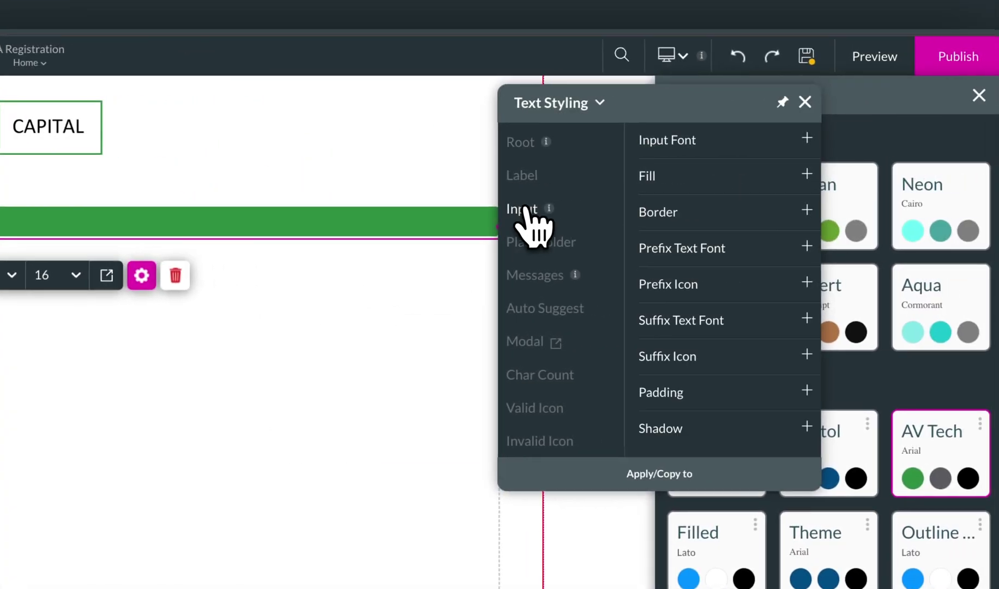
Copy the input's fill colour hex value.
left_click(949, 169)
left_click_drag(875, 200, 826, 197)
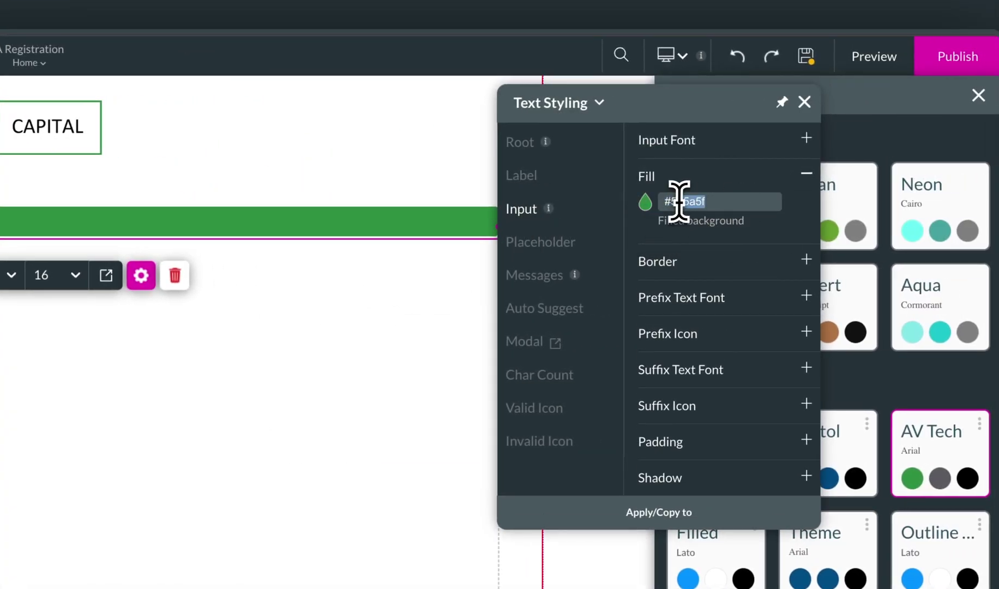
right_click(679, 203)
left_click(490, 287)
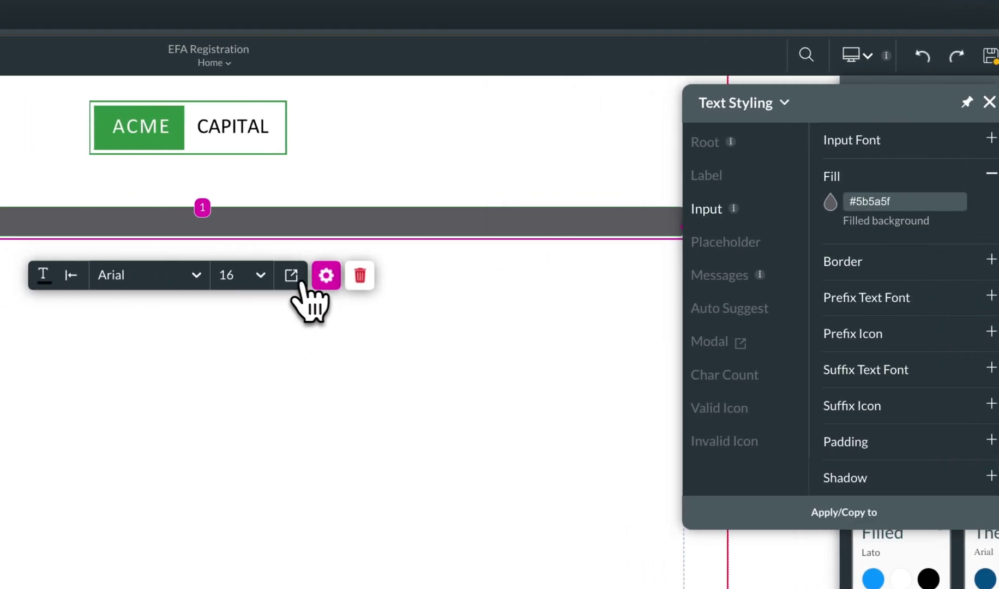
Enable an icon prefix on the input, choosing the Arrow Drop Down icon.
left_click(140, 275)
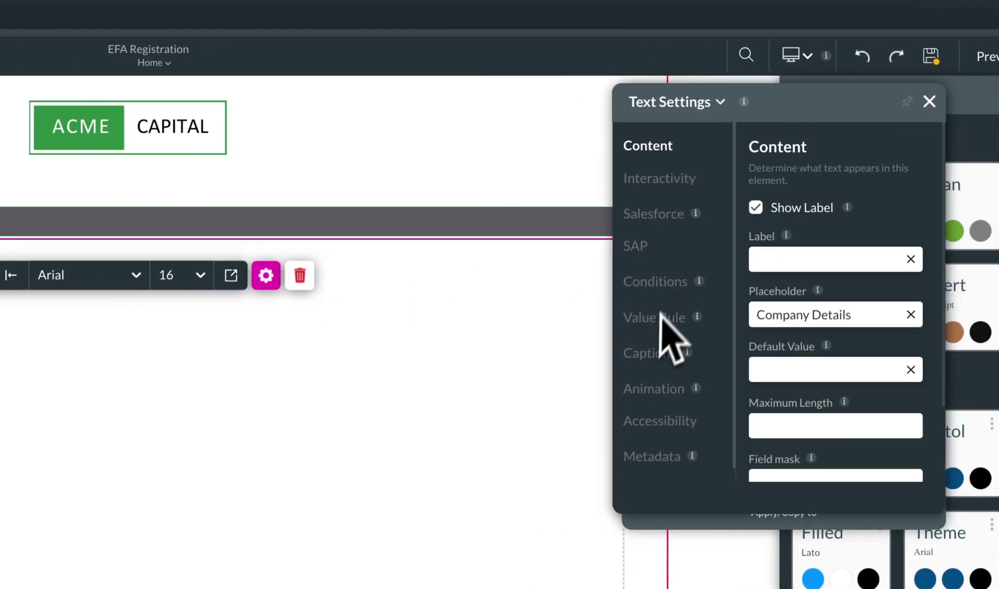
left_click(660, 178)
scroll(681, 327, "down", 5)
left_click(630, 307)
left_click(791, 307)
left_click(390, 283)
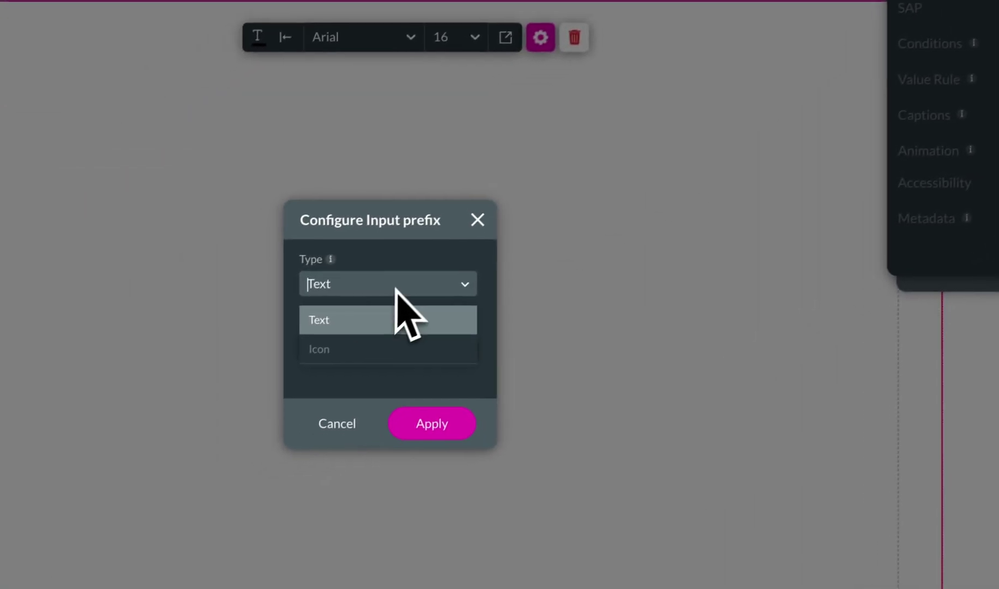
left_click(364, 339)
left_click(649, 209)
type("dow")
left_click(381, 330)
left_click(648, 474)
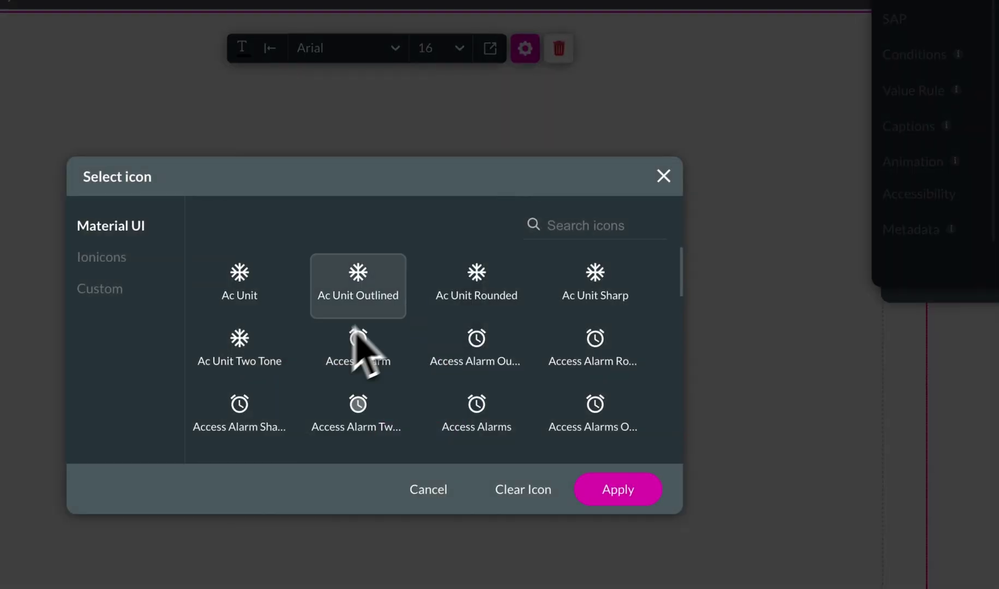
Replace the prefix with the keyboard down-arrow icon found by searching 'down'.
left_click(602, 225)
type("down")
scroll(481, 367, "down", 3)
left_click(358, 400)
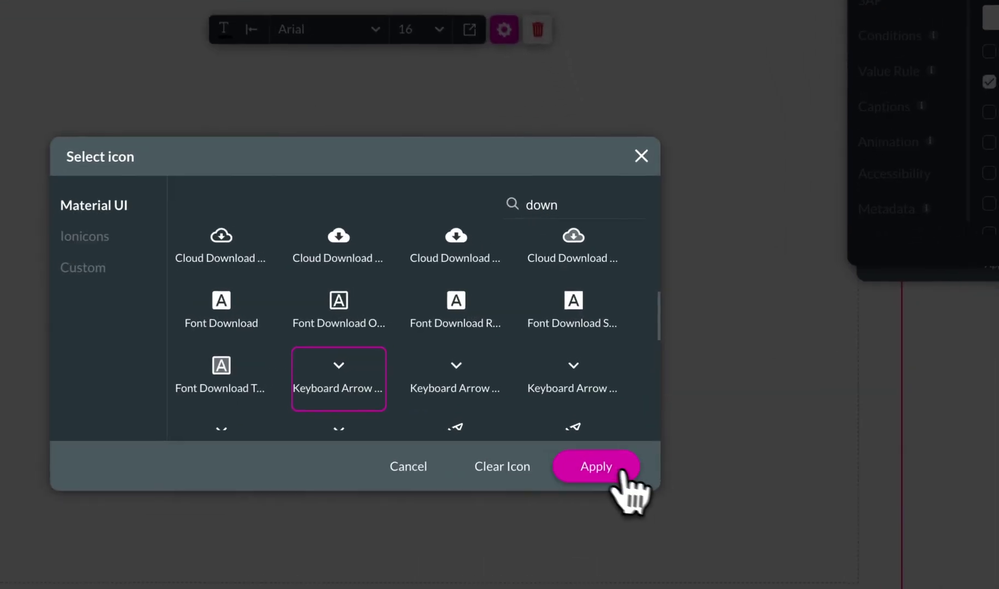
left_click(622, 470)
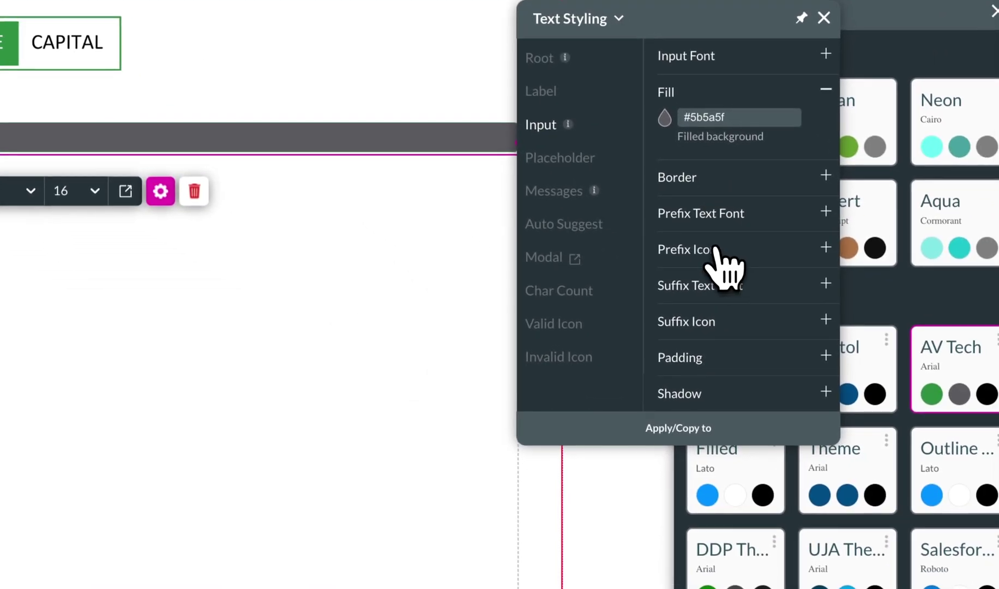
Set the prefix icon colour to white (#FFFFFF) in Text Styling.
left_click(720, 248)
left_click(664, 229)
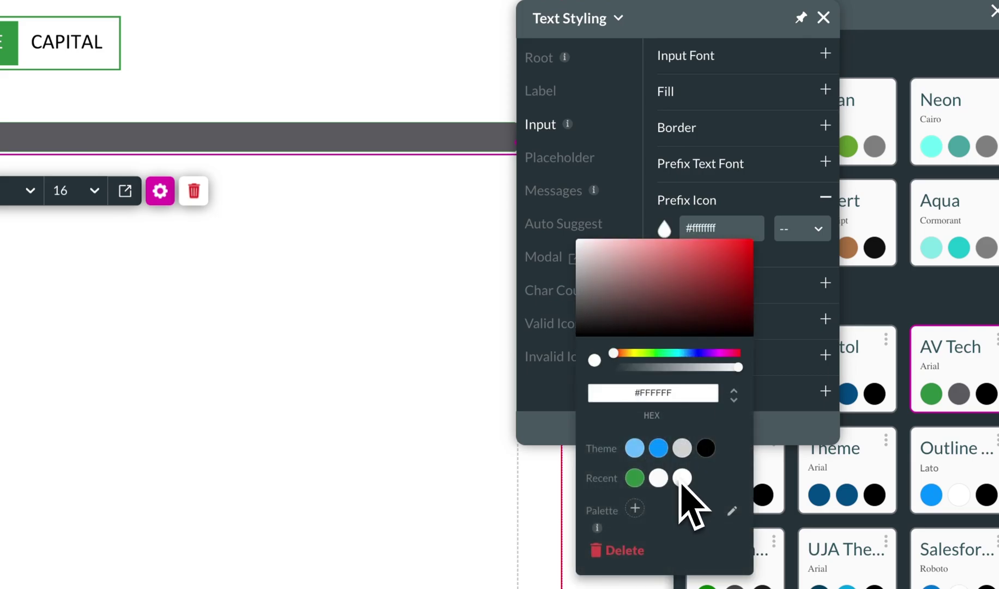
left_click(824, 18)
left_click(993, 10)
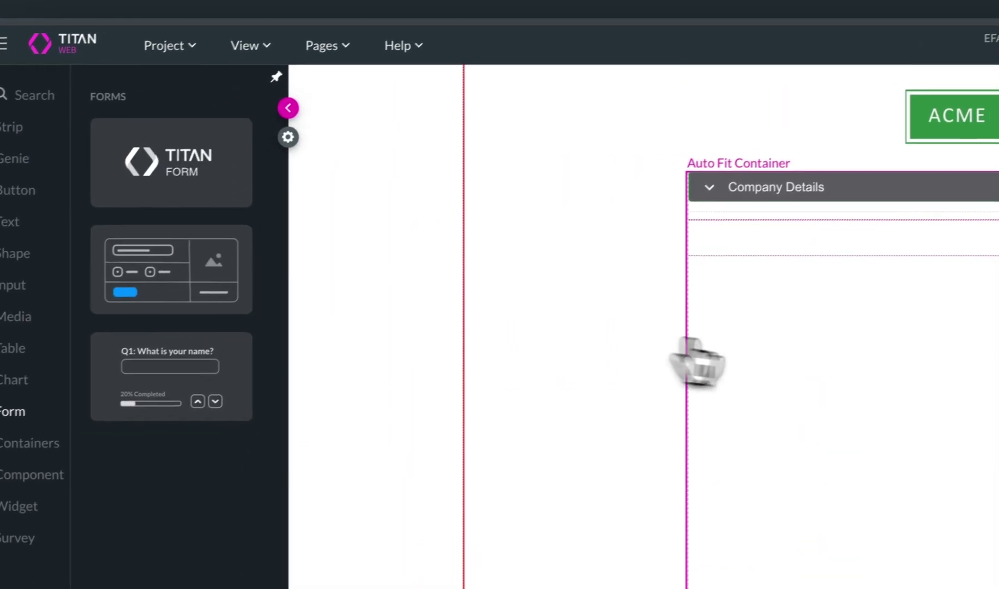
Insert a form layout inside the Company Details section.
left_click(22, 286)
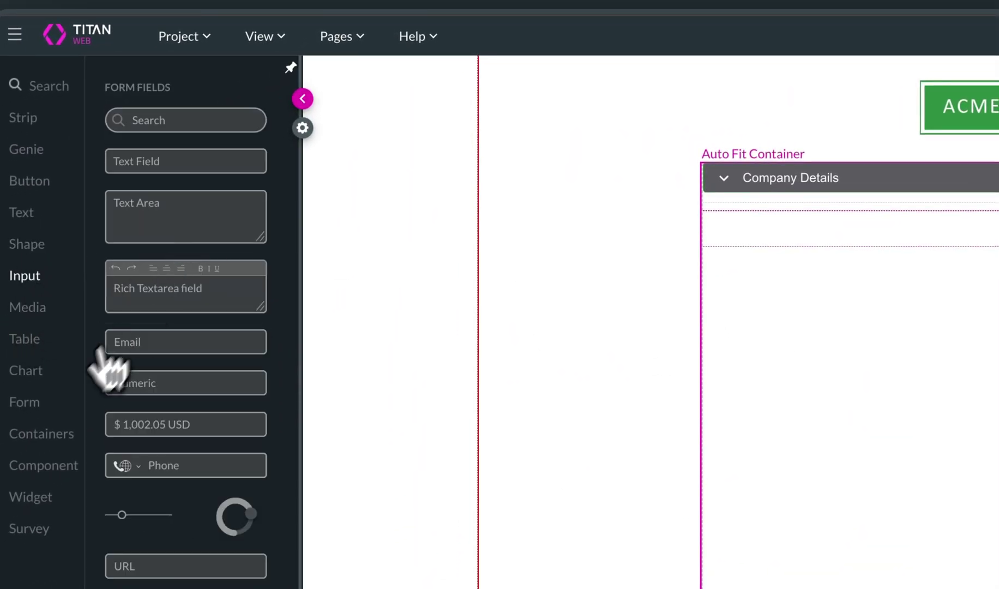
left_click(25, 402)
left_click_drag(156, 314, 818, 284)
left_click(481, 486)
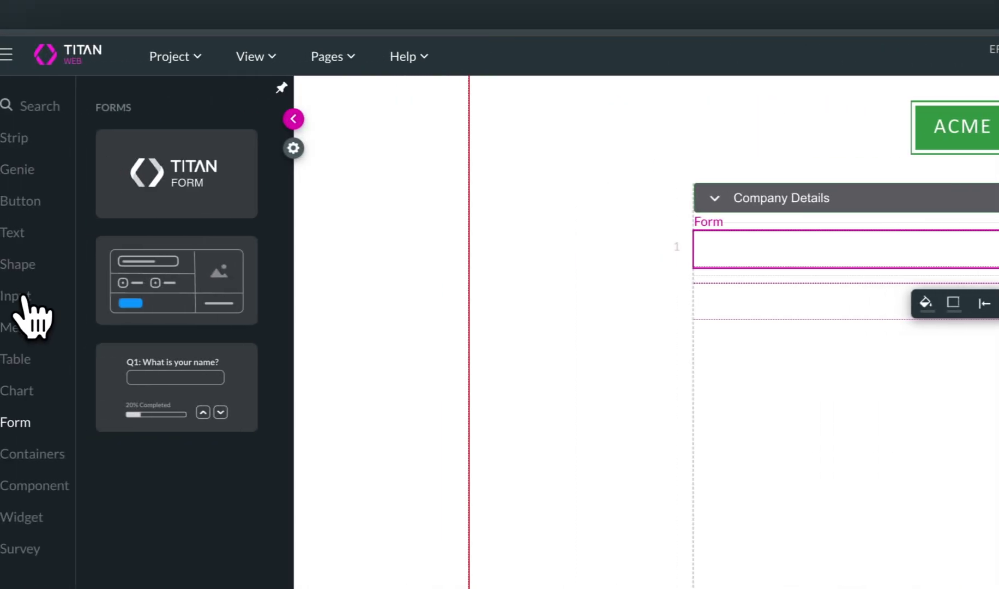
Add a text field labelled 'Company name' and make the form container taller.
left_click(22, 294)
left_click_drag(163, 234, 617, 315)
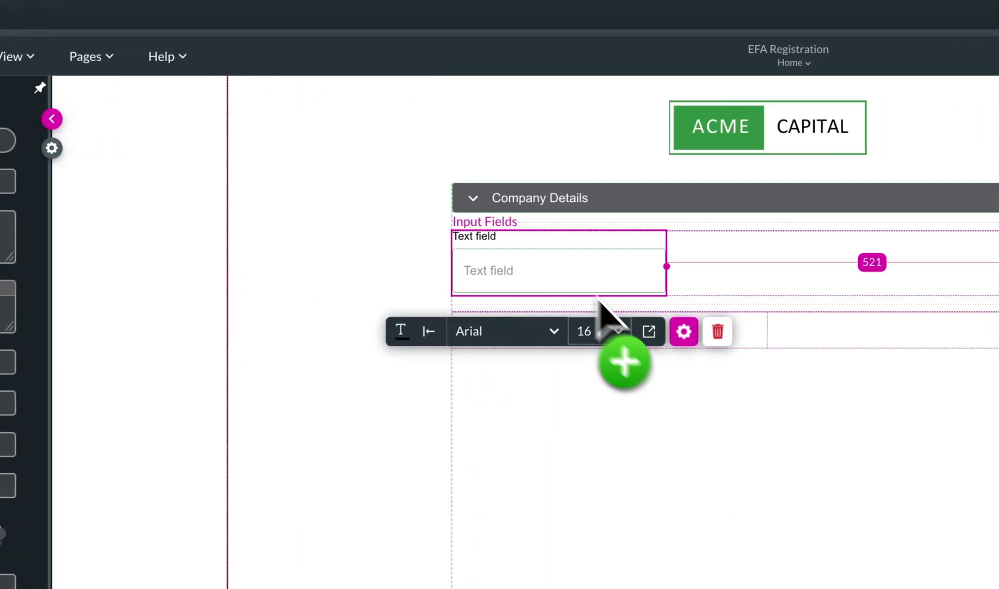
left_click(683, 331)
type("Company name")
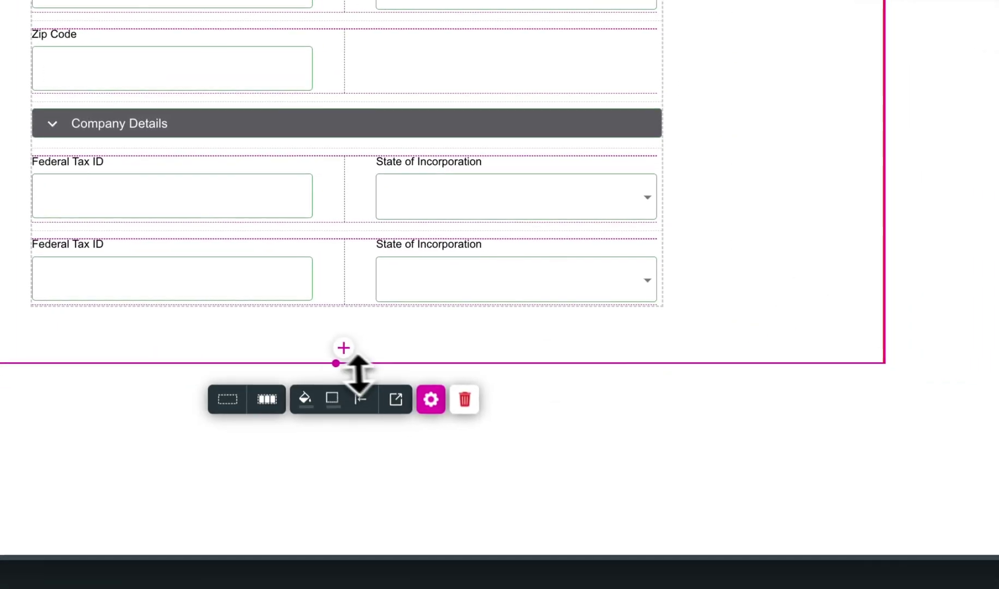
left_click_drag(357, 371, 358, 488)
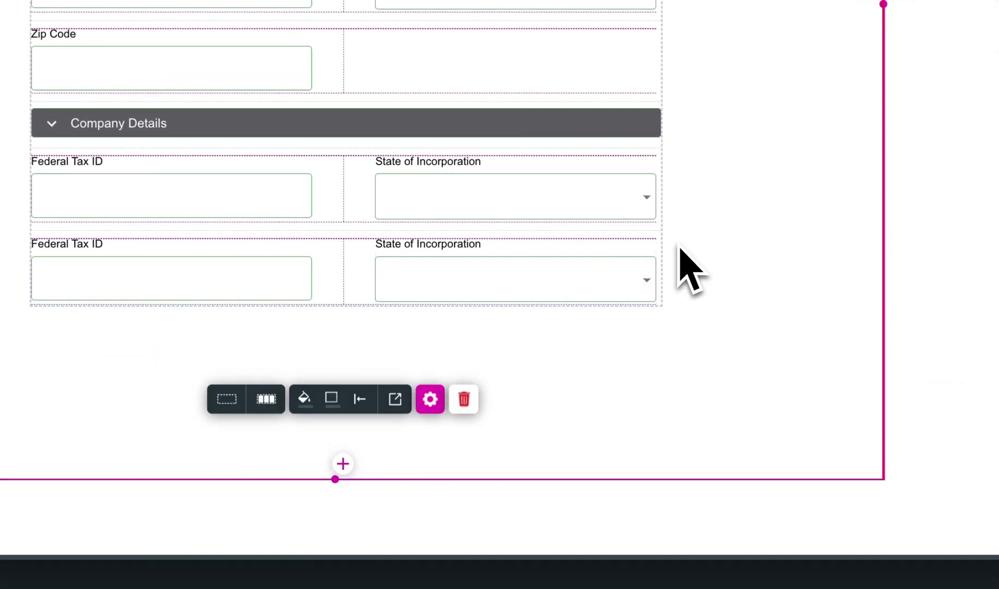
Swap the duplicate Federal Tax ID field for a date field labelled 'Date of incorporation'.
left_click(262, 278)
left_click(331, 341)
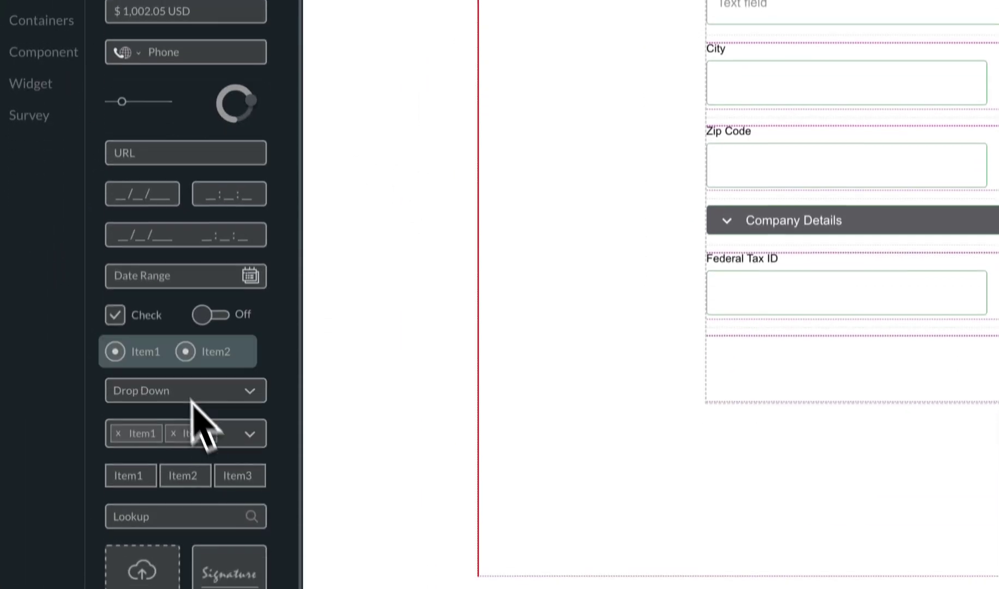
left_click_drag(138, 188, 423, 362)
left_click(636, 361)
left_click(724, 256)
key("BackSpace")
key("BackSpace")
key("BackSpace")
key("BackSpace")
key("BackSpace")
type("of incorpo")
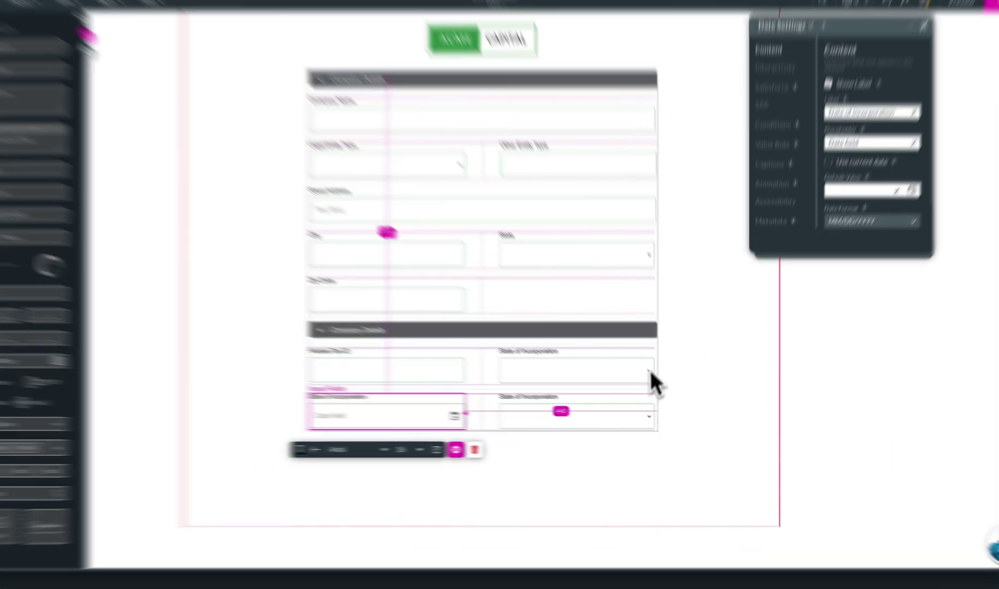
Delete the extra State of Incorporation dropdown.
left_click(627, 420)
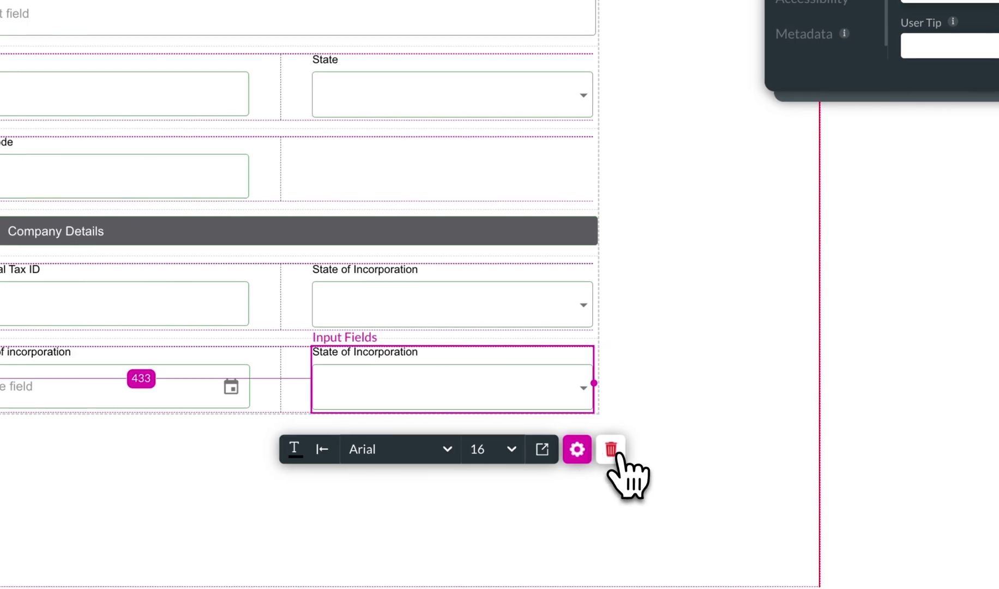
left_click(668, 448)
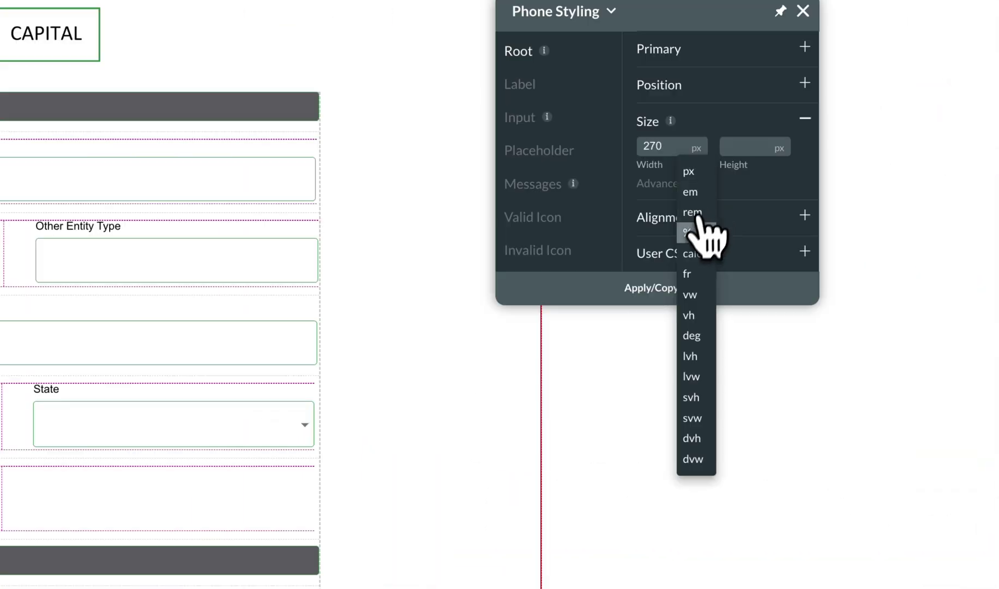
left_click(703, 221)
left_click_drag(663, 146, 615, 147)
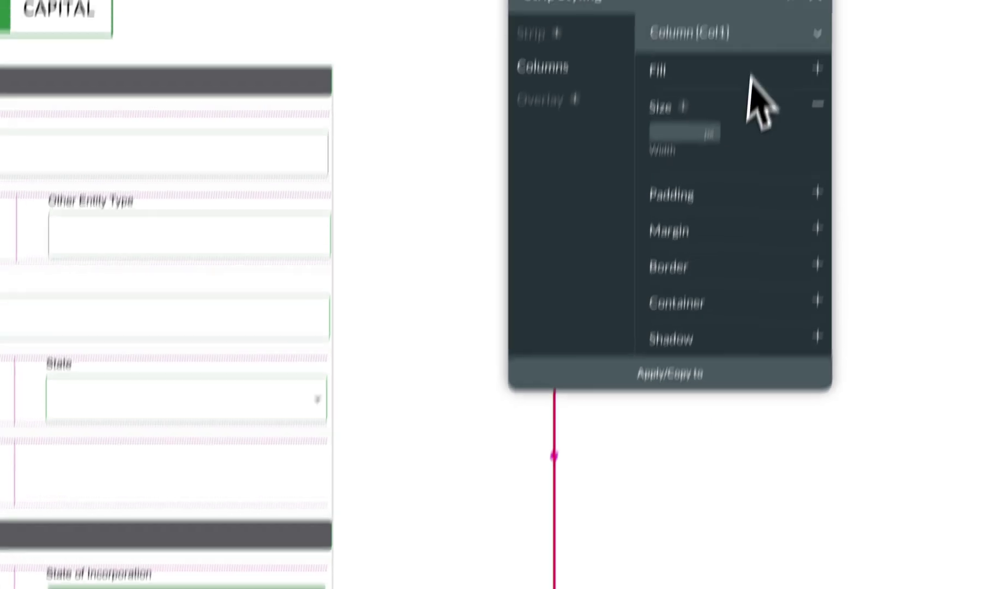
Set strip height to 15000, expand the container's border settings, and publish the form.
left_click(545, 37)
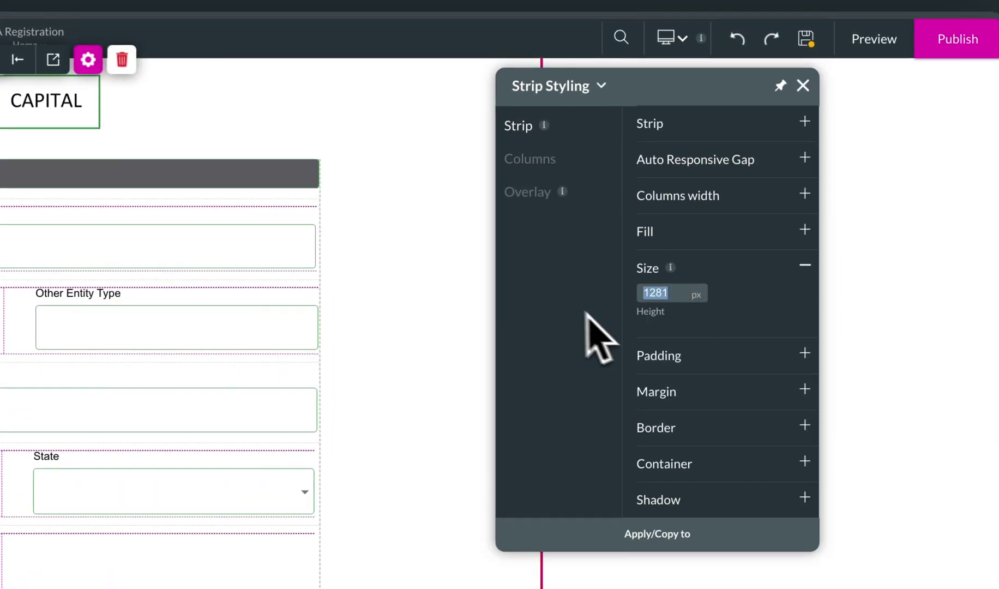
type("15000")
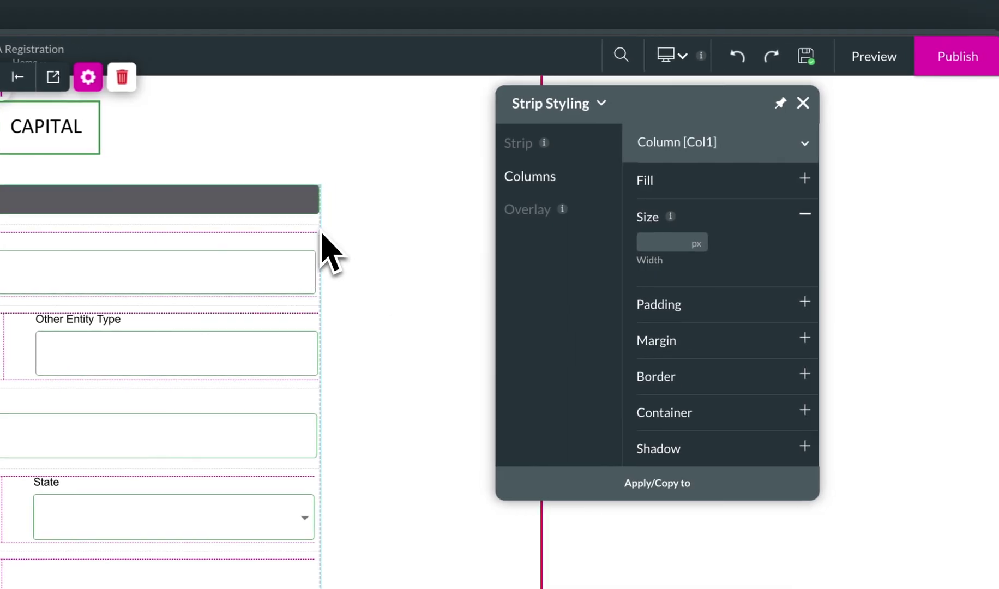
left_click(321, 250)
left_click(680, 455)
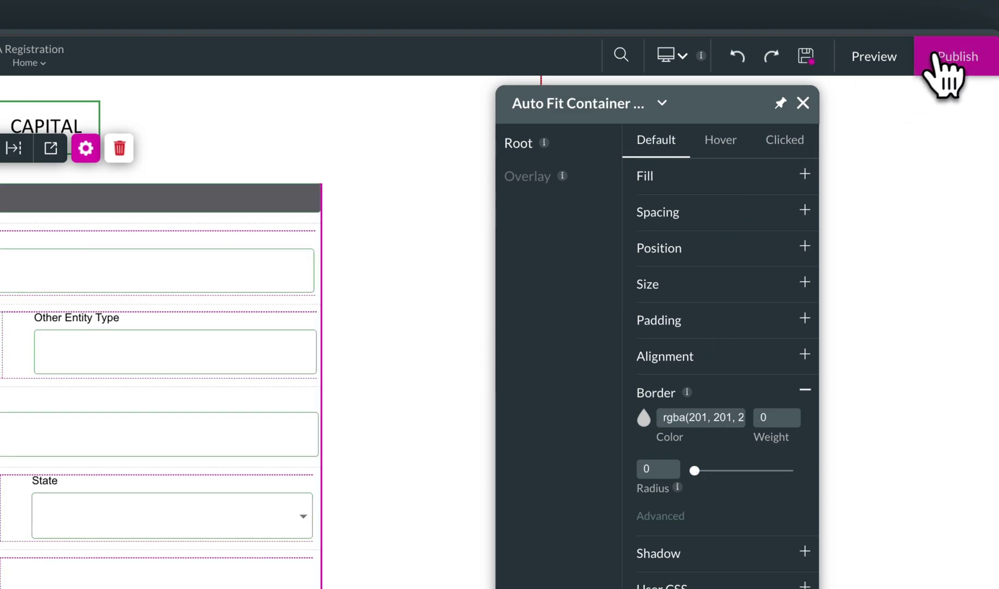
left_click(938, 74)
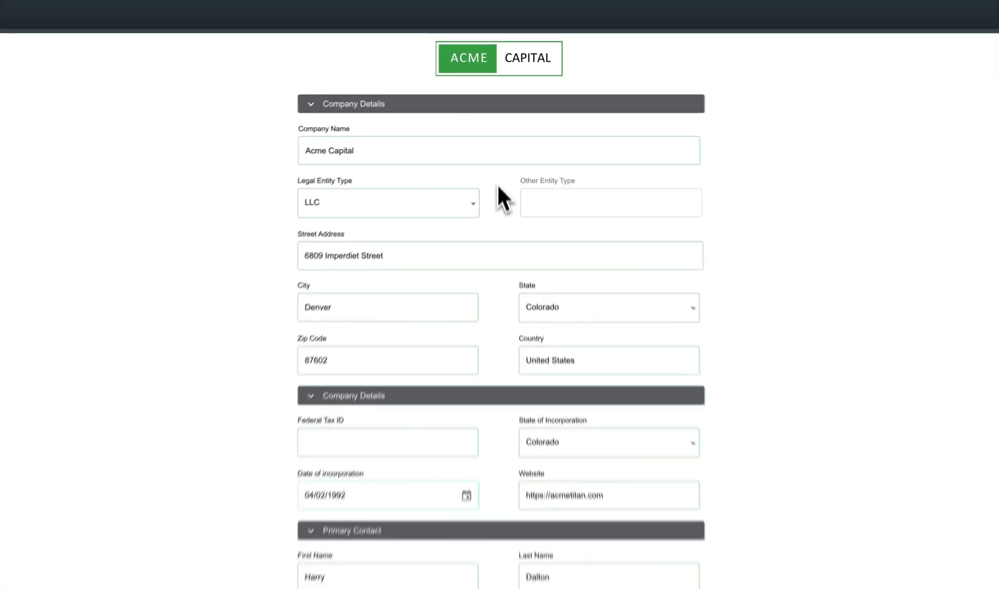
Enter the company's Federal Tax ID, check First and Last Name, and submit the application.
scroll(498, 185, "down", 2)
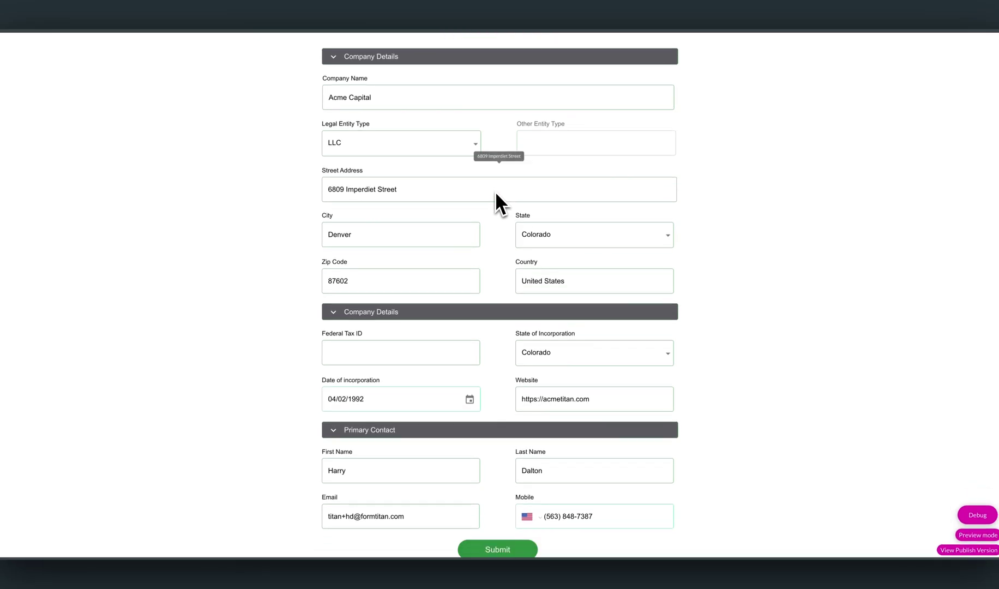
left_click(389, 353)
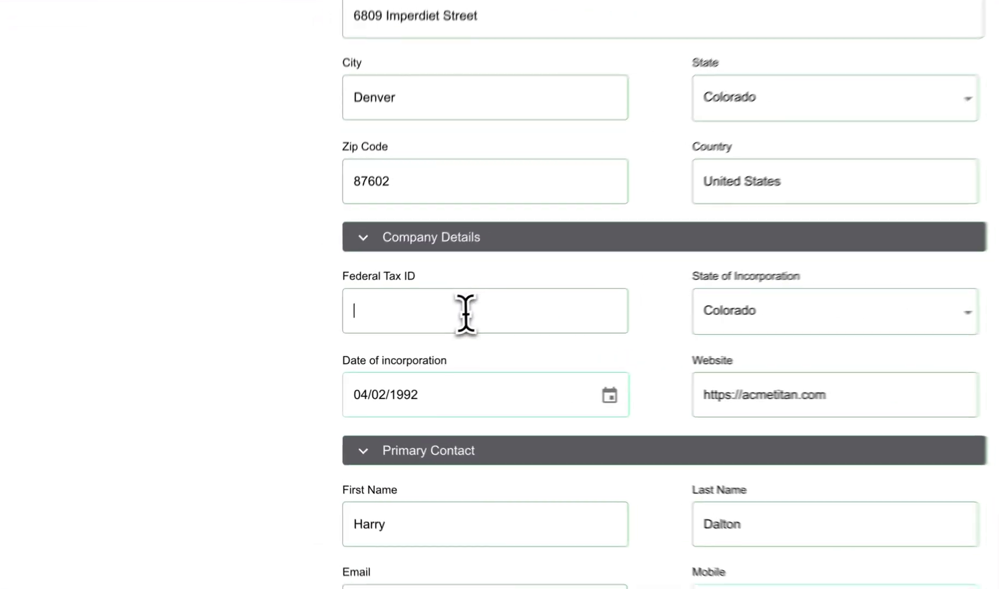
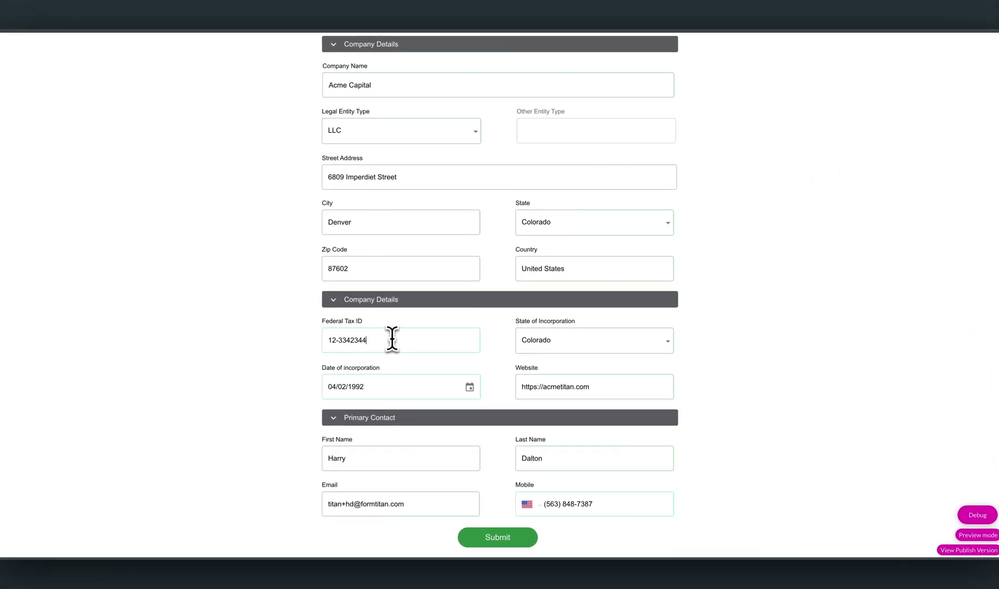
left_click(385, 459)
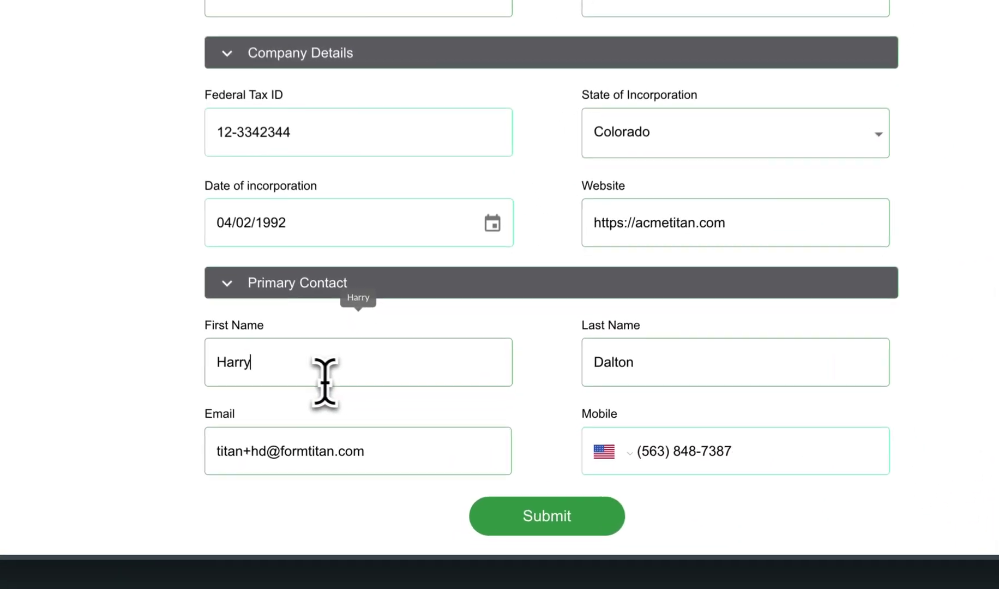
left_click(562, 463)
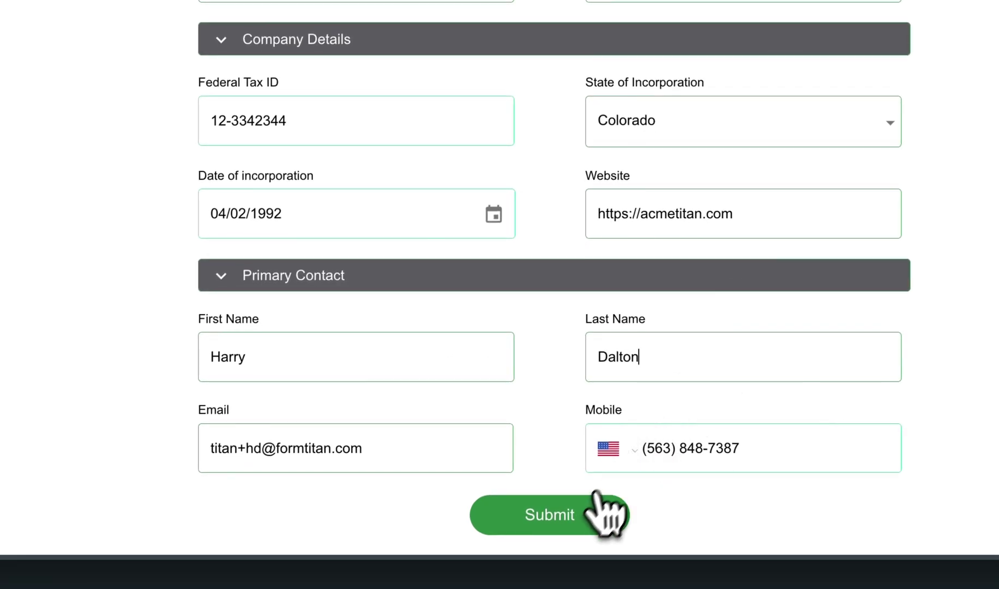
left_click(560, 517)
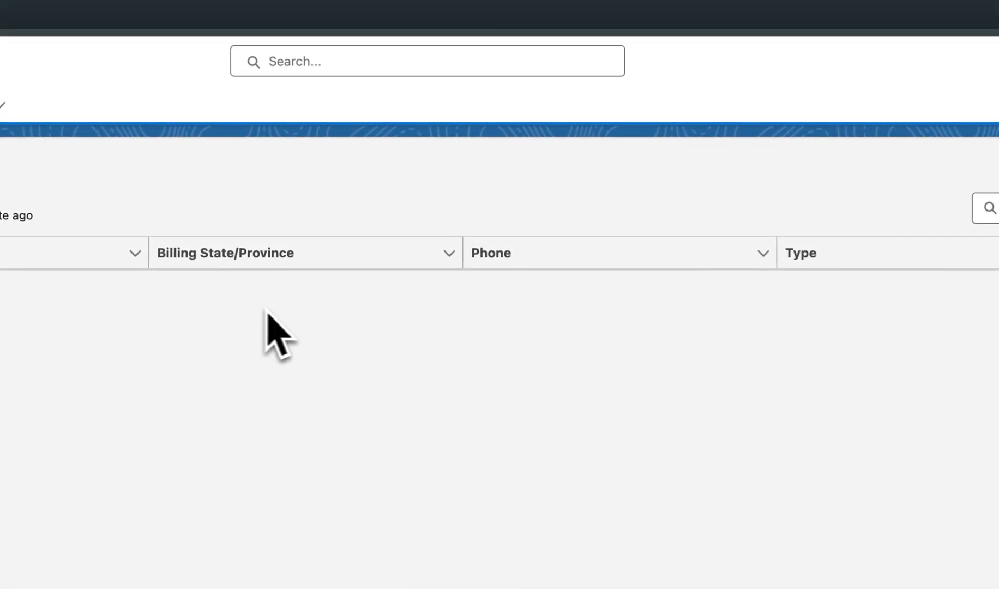
Refresh Accounts, open the Acme Capital account, and view its primary contact.
left_click(855, 209)
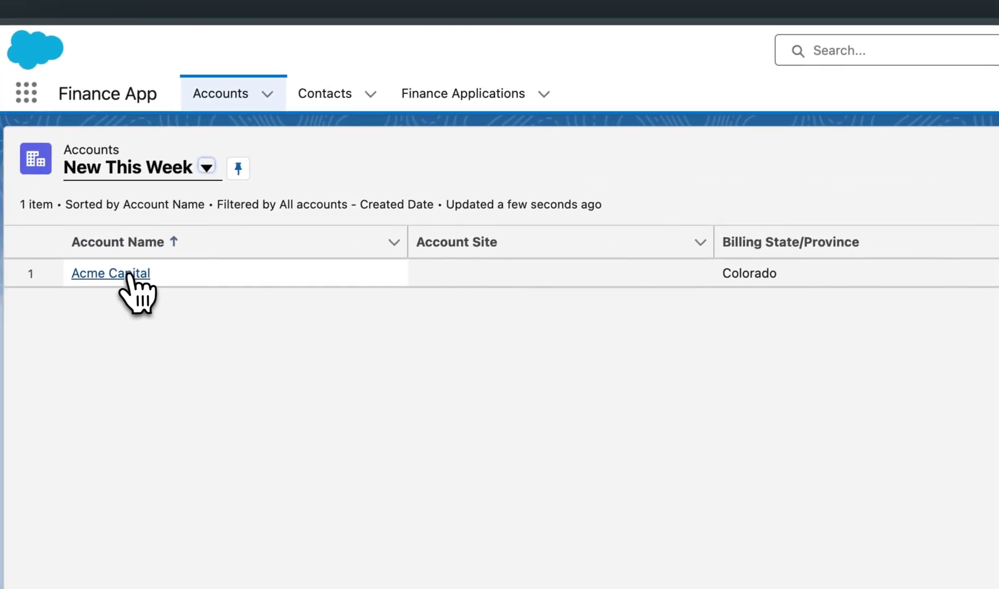
left_click(129, 274)
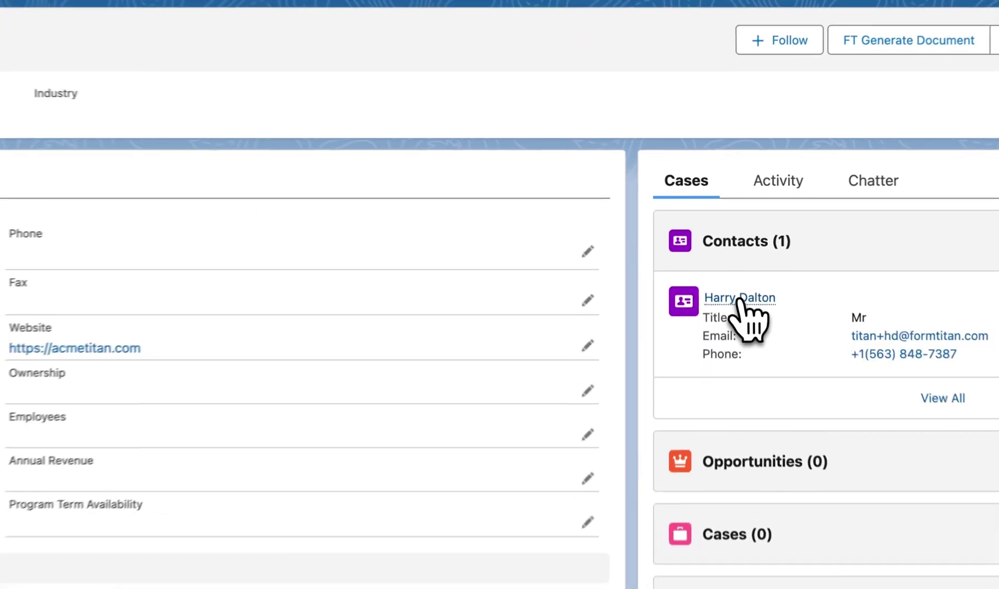
left_click(739, 298)
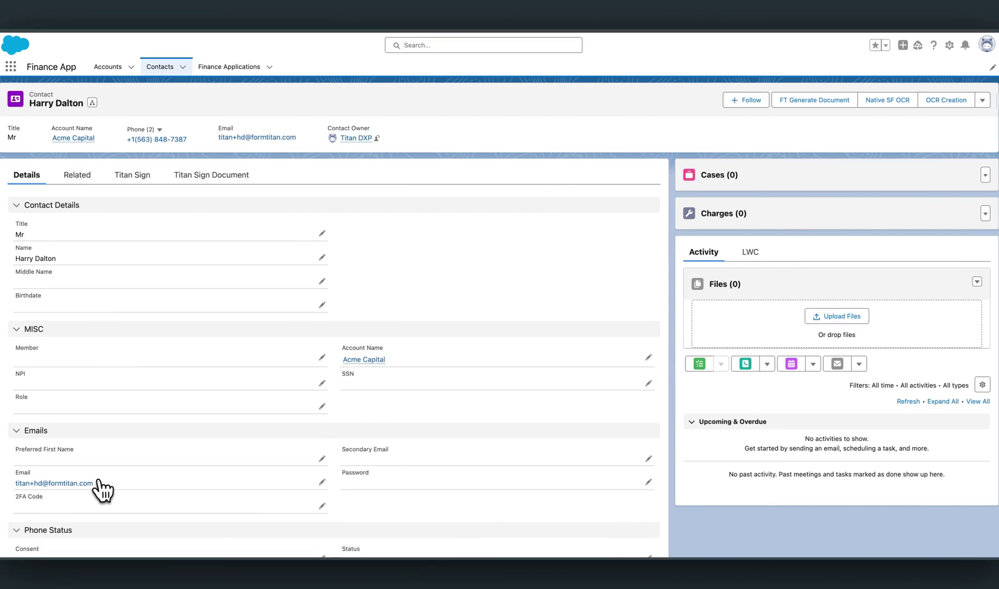
mouse_move(376, 360)
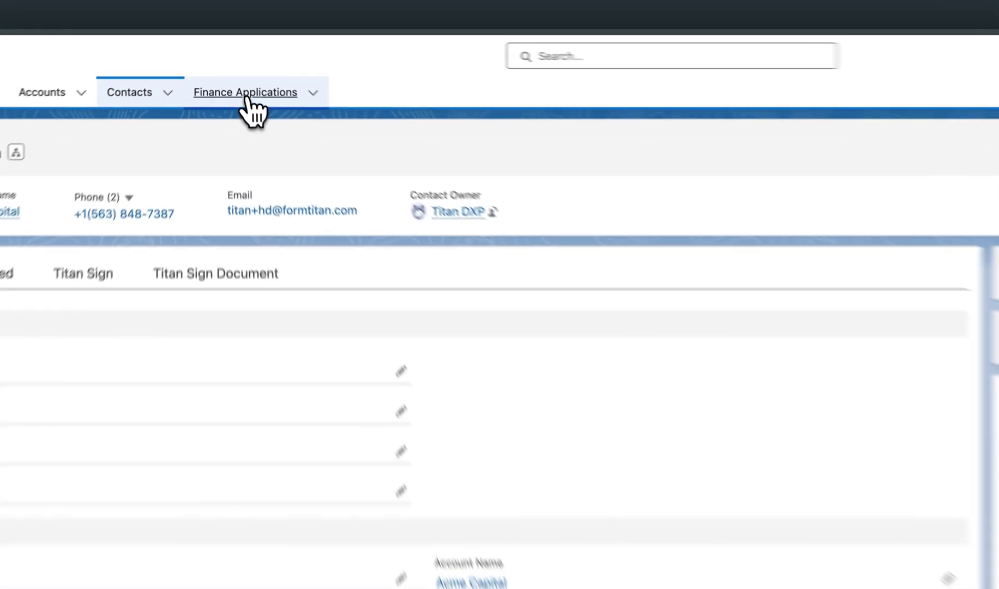
Open finance application FA-0014, check contact FAC-000032, and return to FA-0014.
left_click(229, 69)
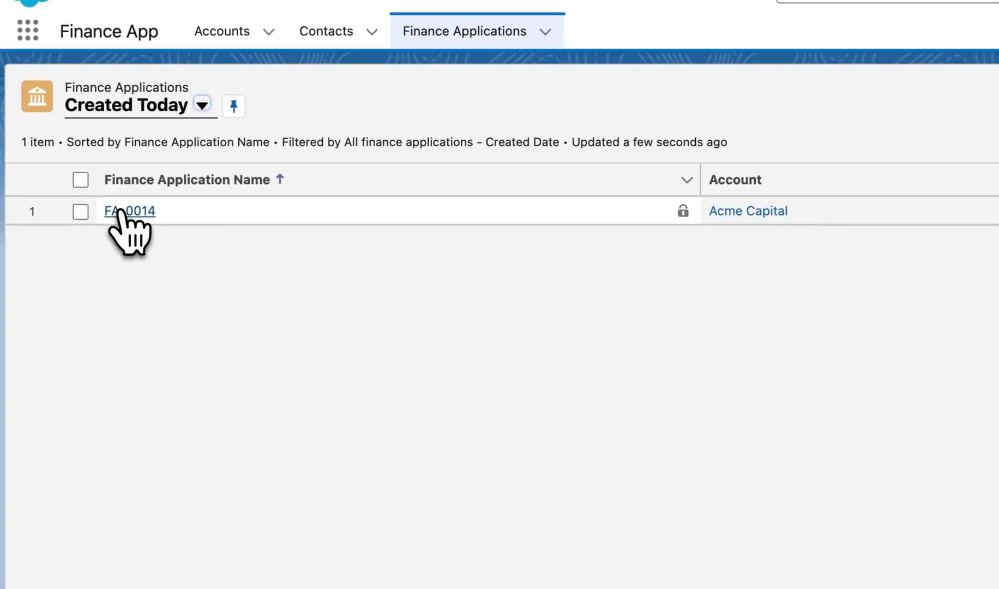
left_click(119, 210)
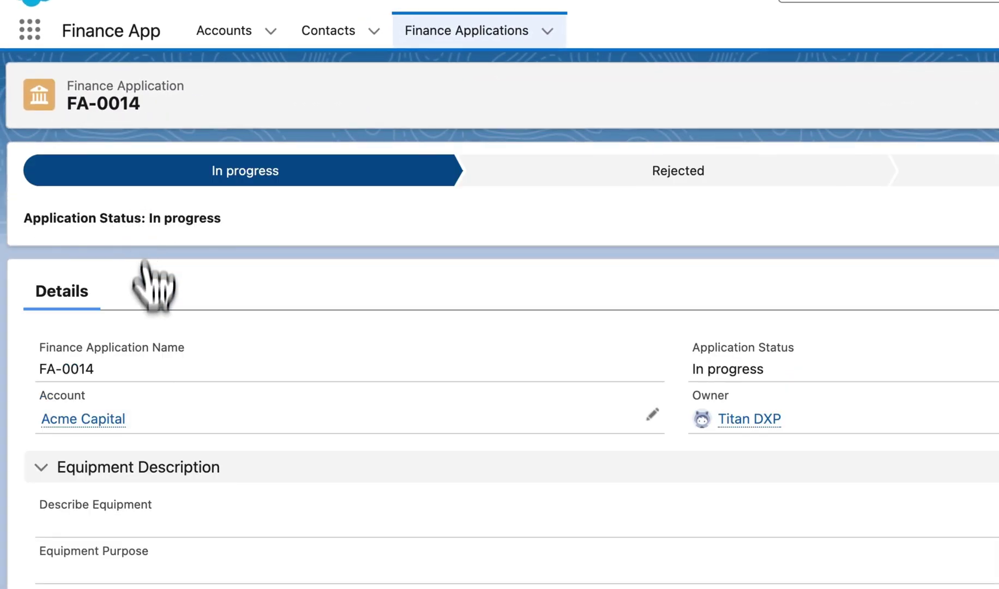
mouse_move(95, 422)
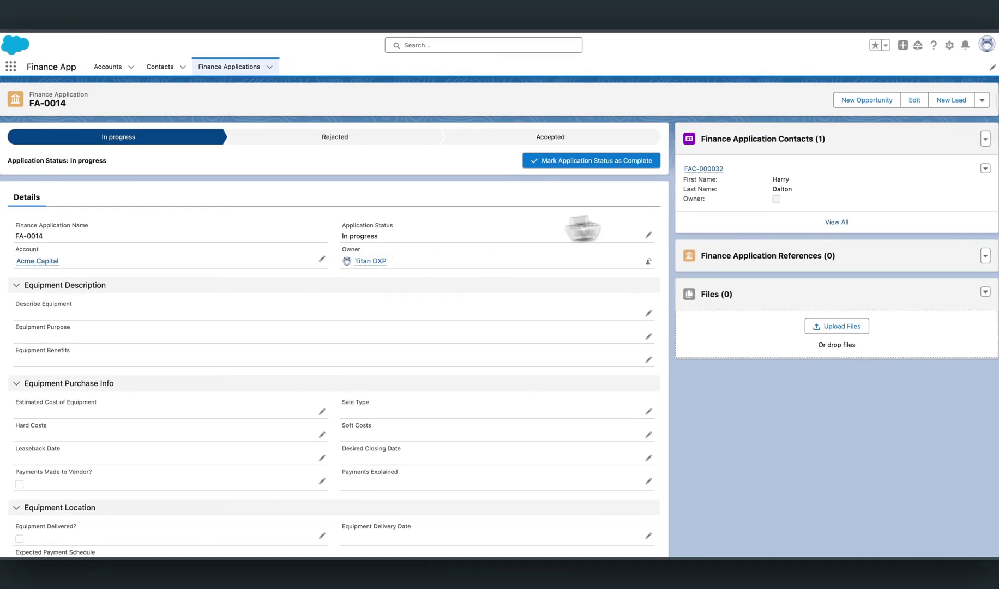
left_click(835, 222)
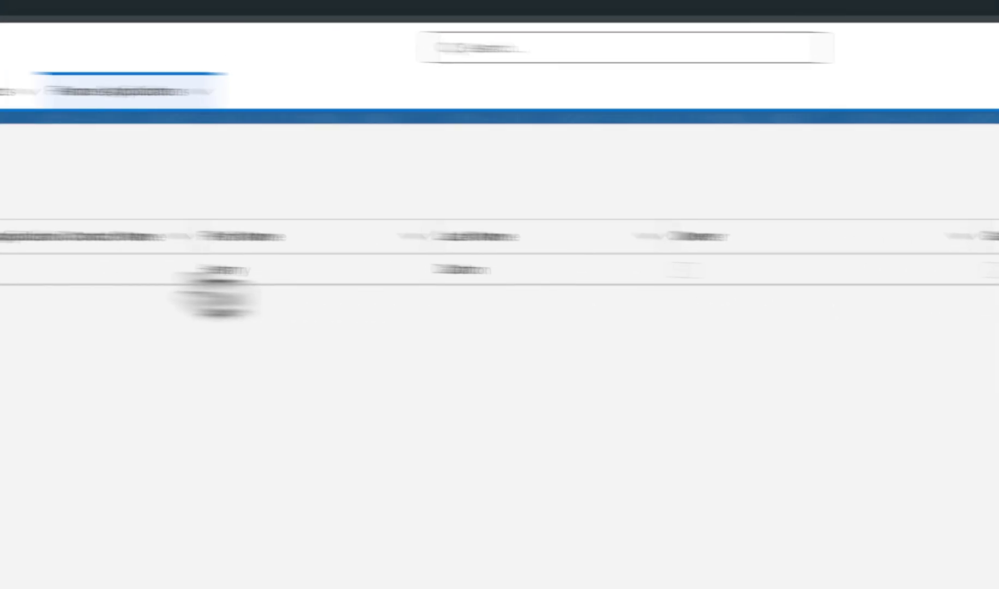
left_click(116, 287)
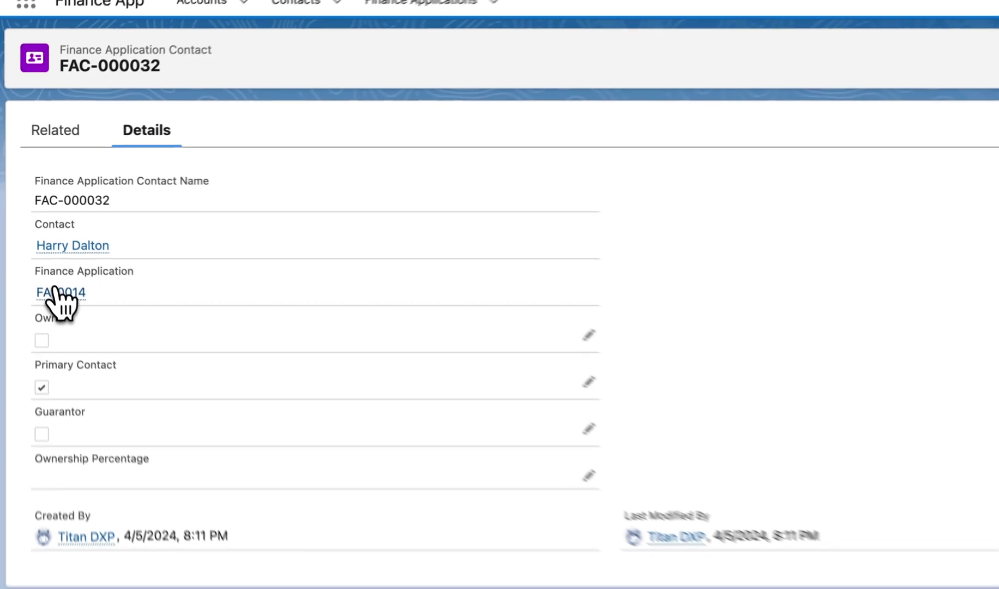
left_click(30, 228)
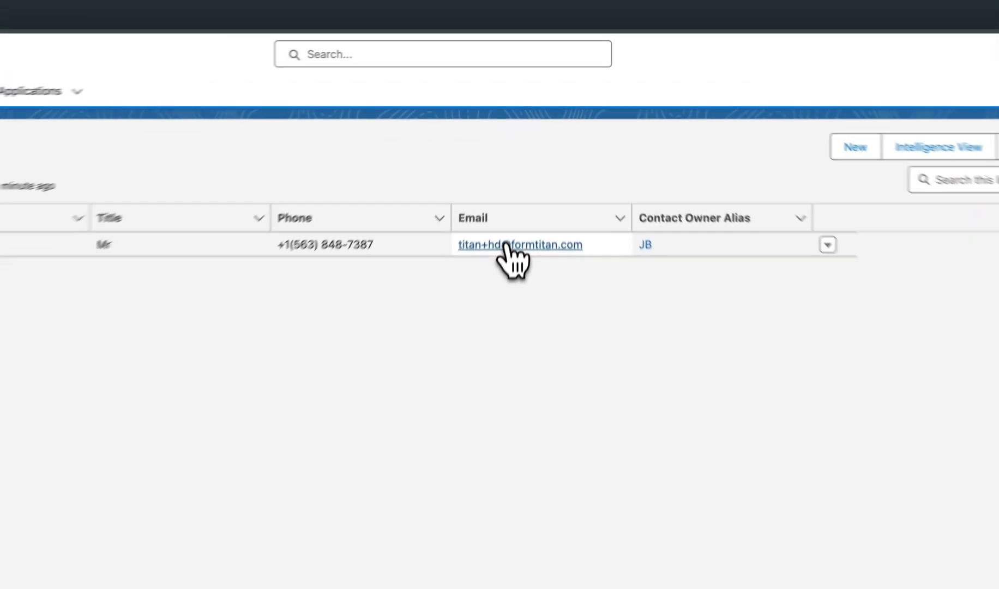
Paste the contact's Salesforce e-mail into the portal's Email field and continue logging in.
right_click(508, 242)
left_click(591, 439)
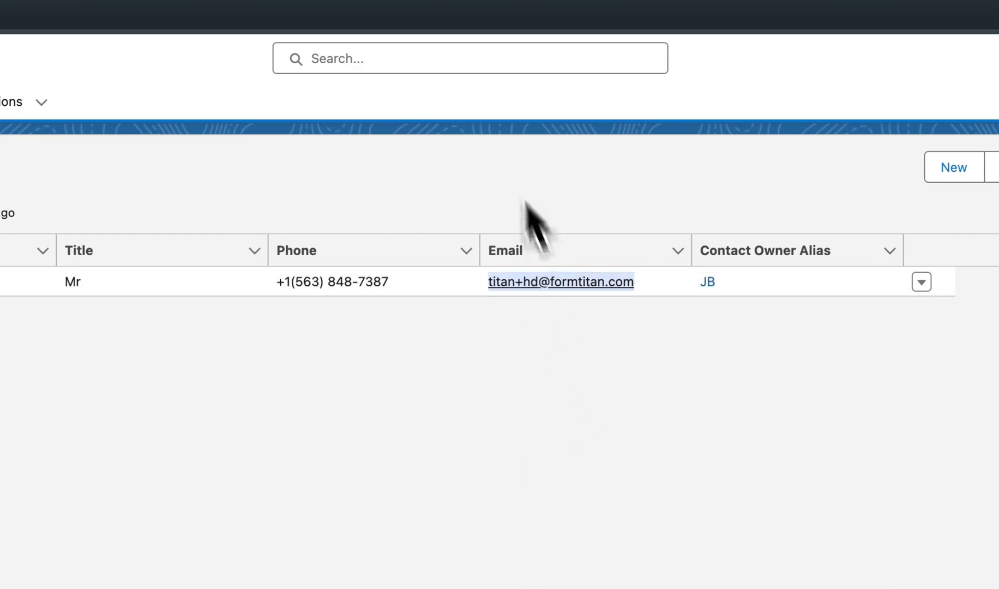
left_click(206, 11)
right_click(438, 404)
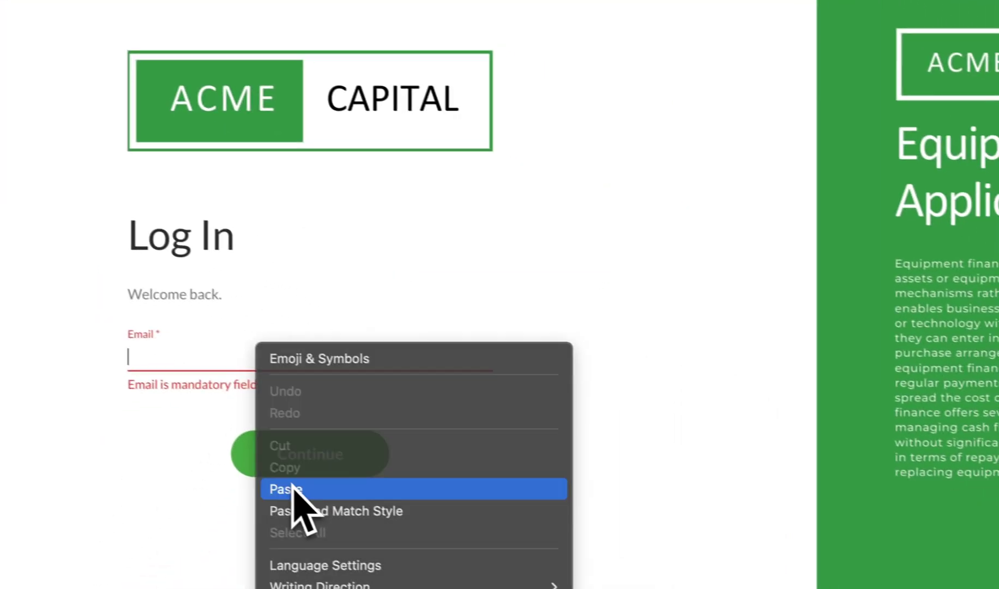
left_click(474, 550)
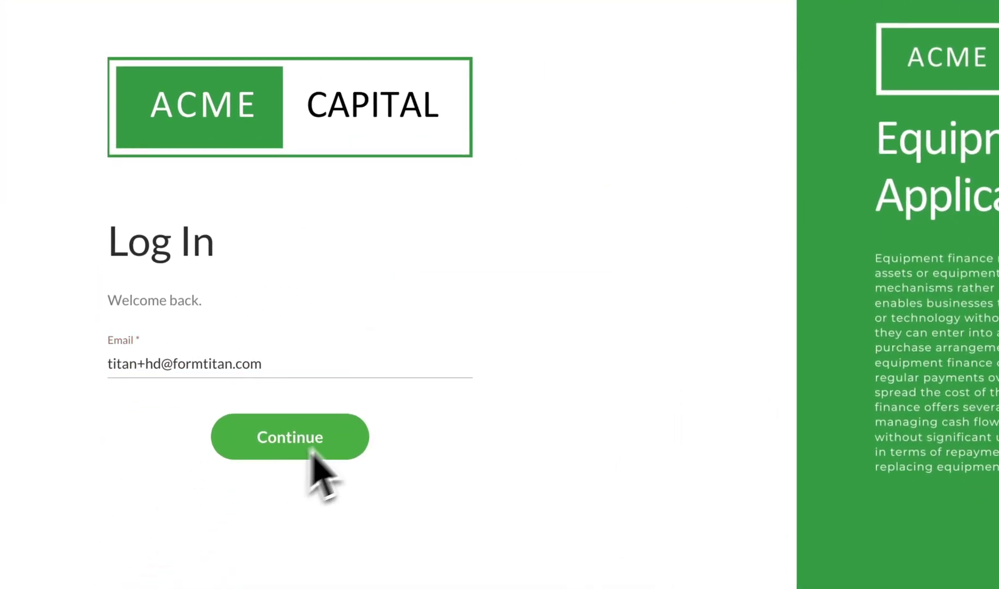
left_click(342, 431)
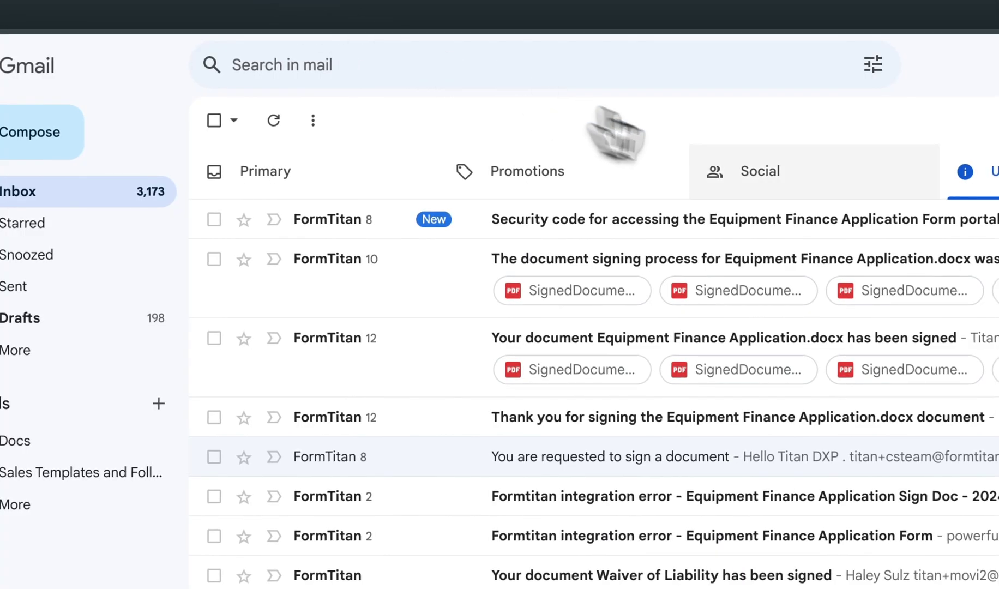
Copy the security code from the newest portal e-mail.
left_click(729, 219)
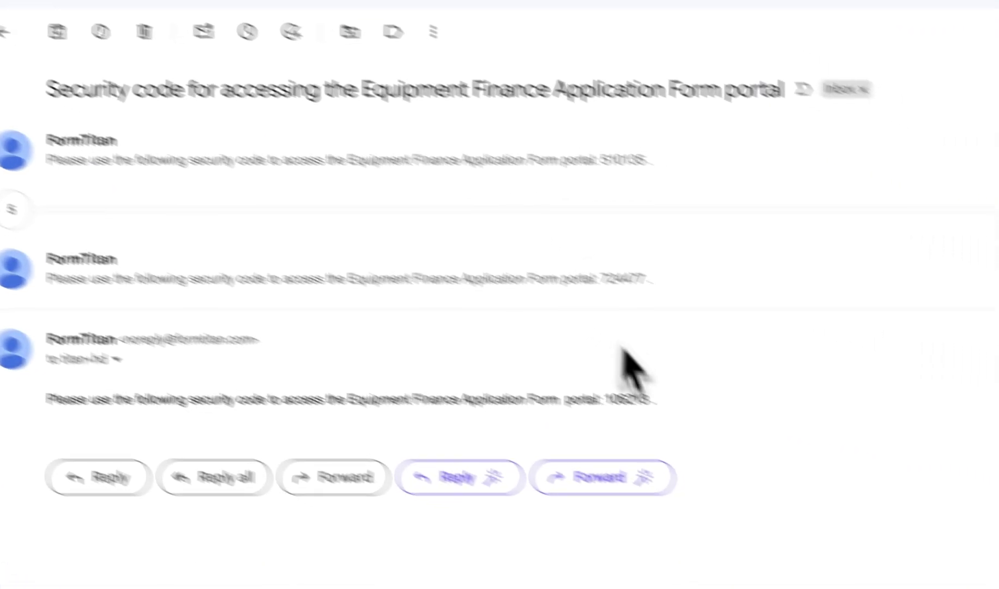
left_click_drag(642, 398, 600, 395)
right_click(605, 398)
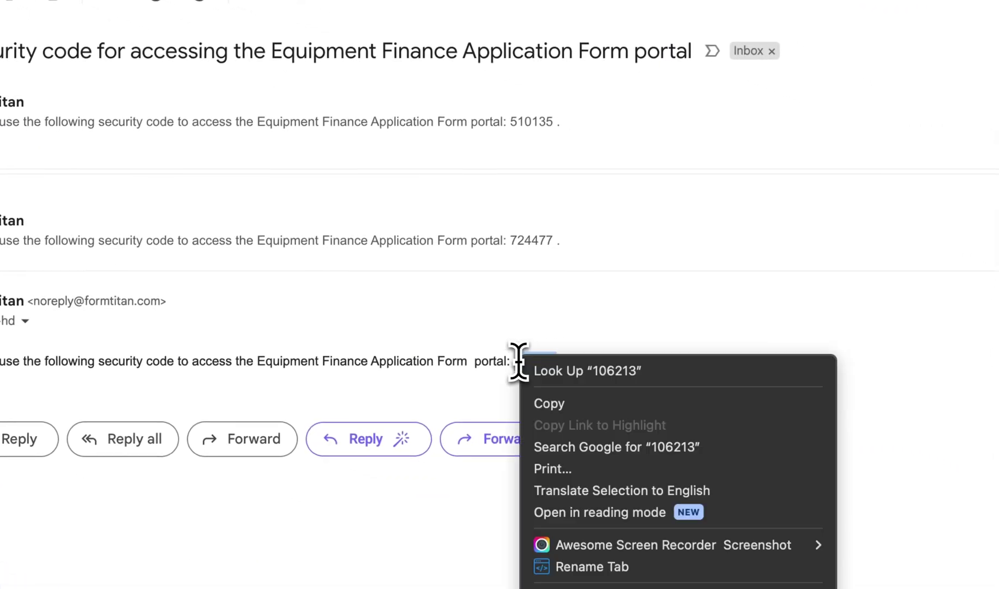
left_click(548, 403)
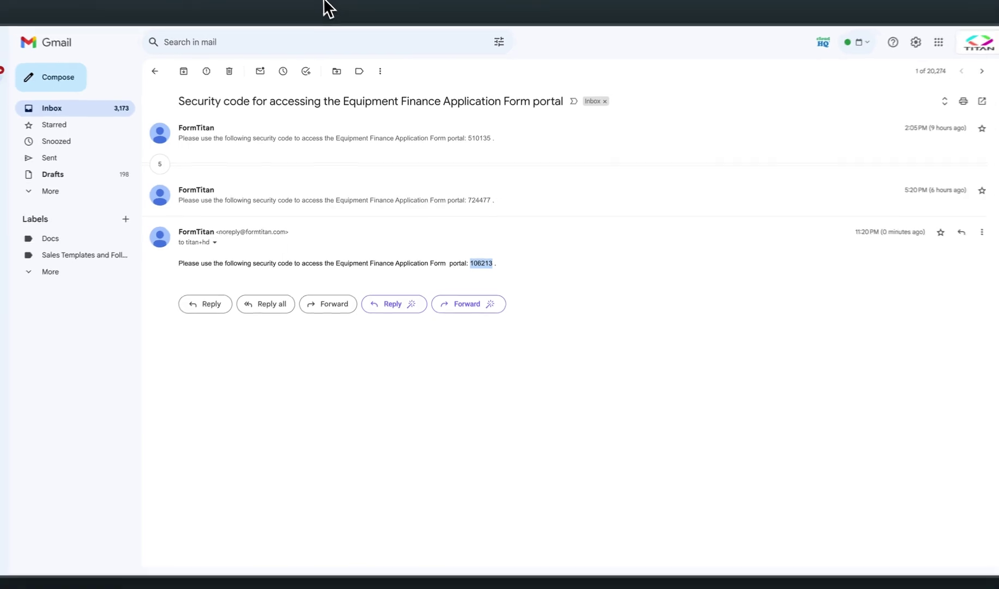
Paste the security code into the portal verification boxes and log in.
left_click(327, 6)
right_click(434, 294)
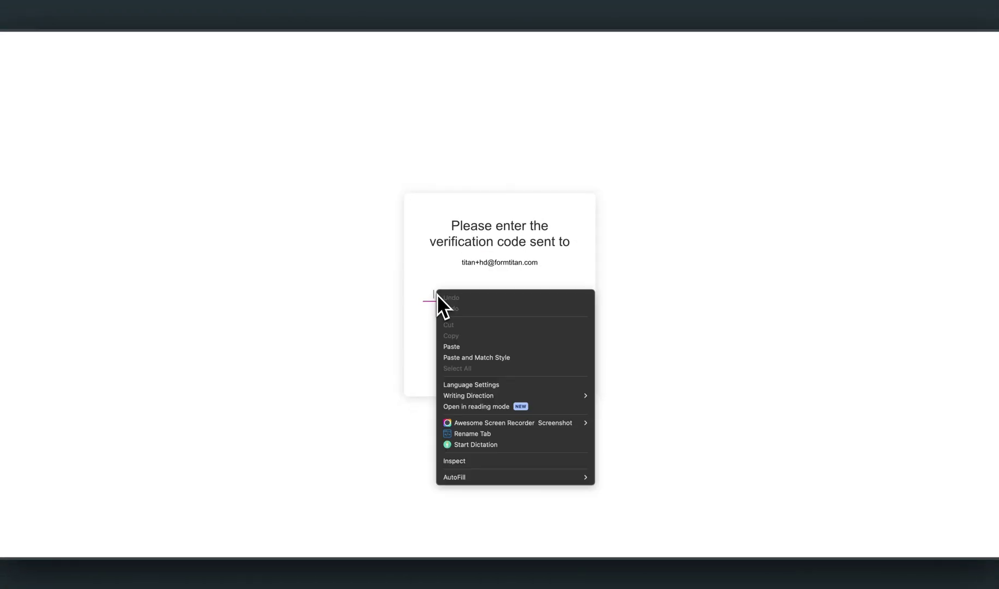
left_click(468, 347)
left_click(507, 345)
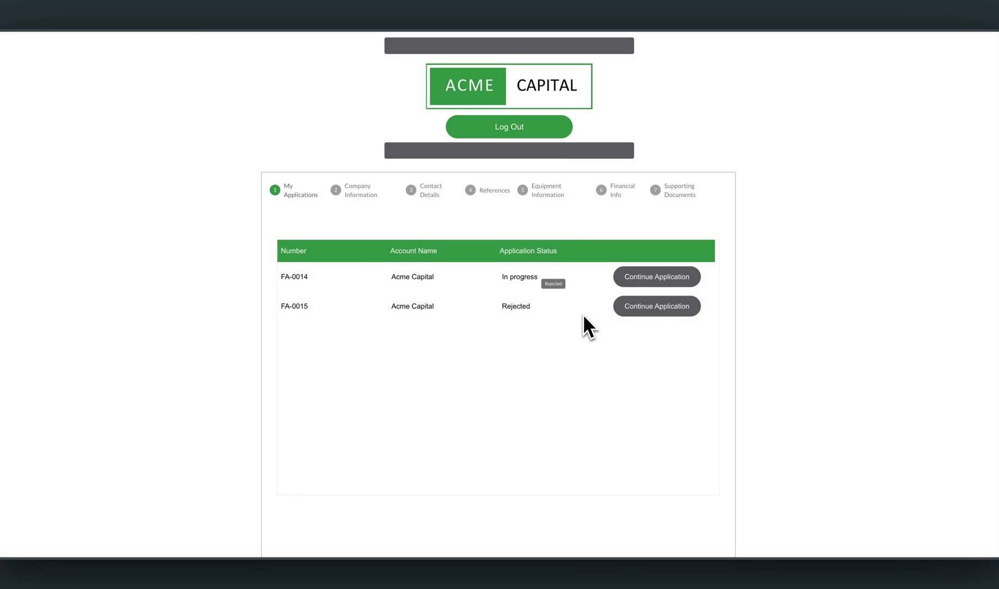
Continue application FA-0014 and place the cursor in its Federal Tax ID field.
scroll(582, 314, "down", 1)
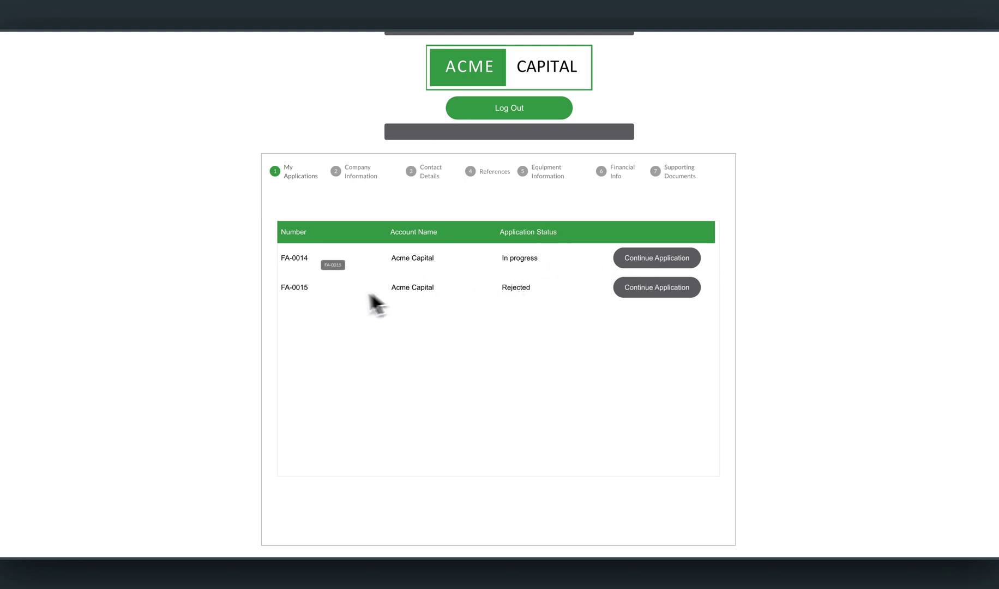
left_click(627, 289)
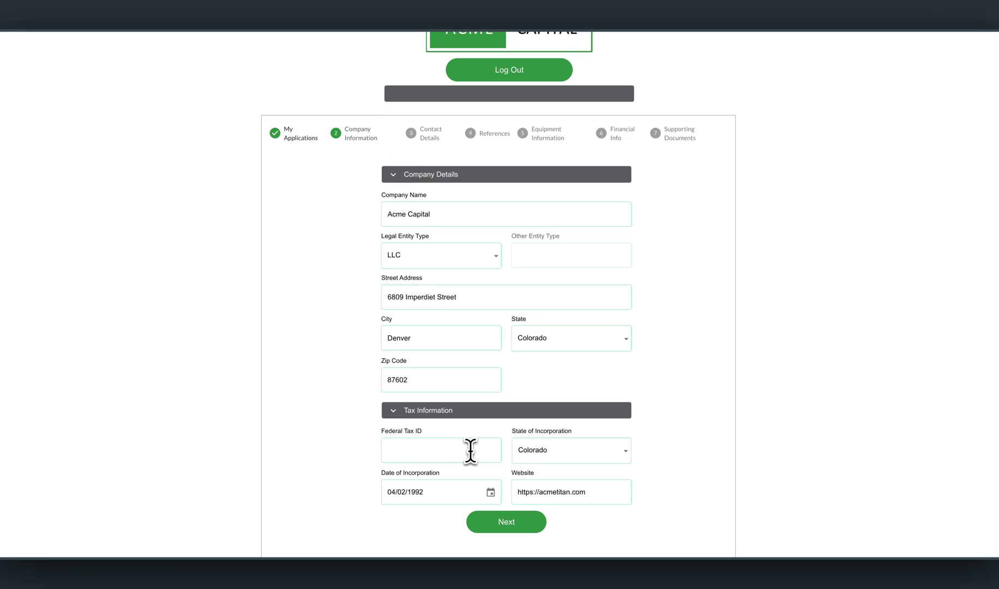
scroll(473, 447, "down", 1)
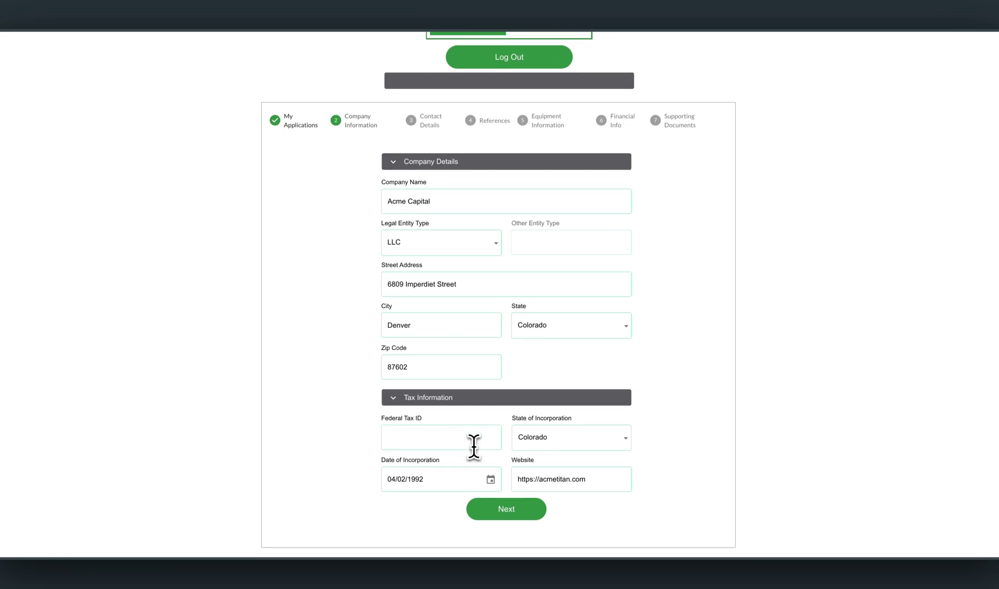
left_click(473, 444)
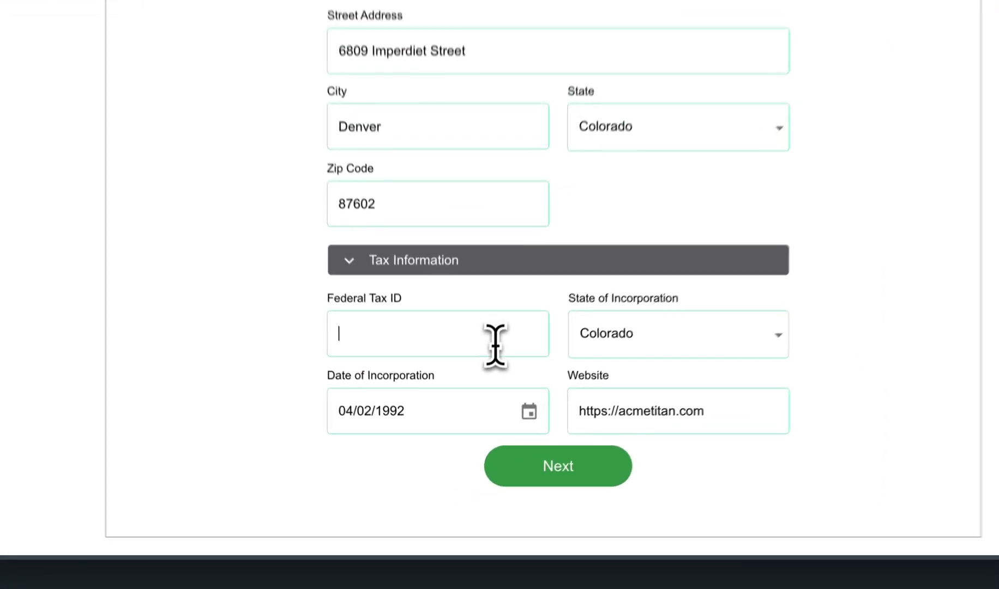
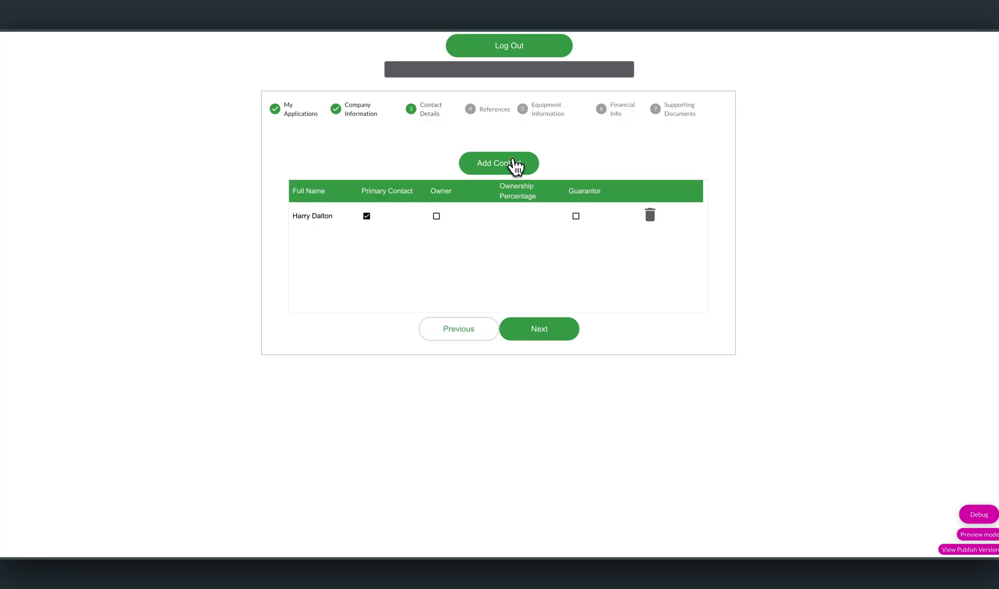
Start a new contact titled Mr, marked as owner and guarantor with 25% ownership.
left_click(511, 161)
left_click(414, 174)
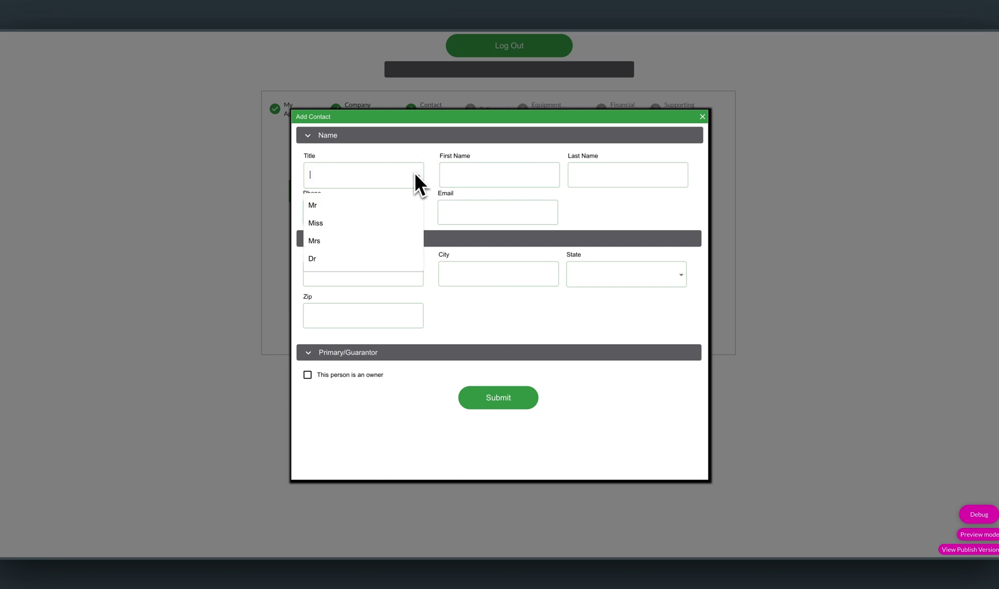
left_click(390, 207)
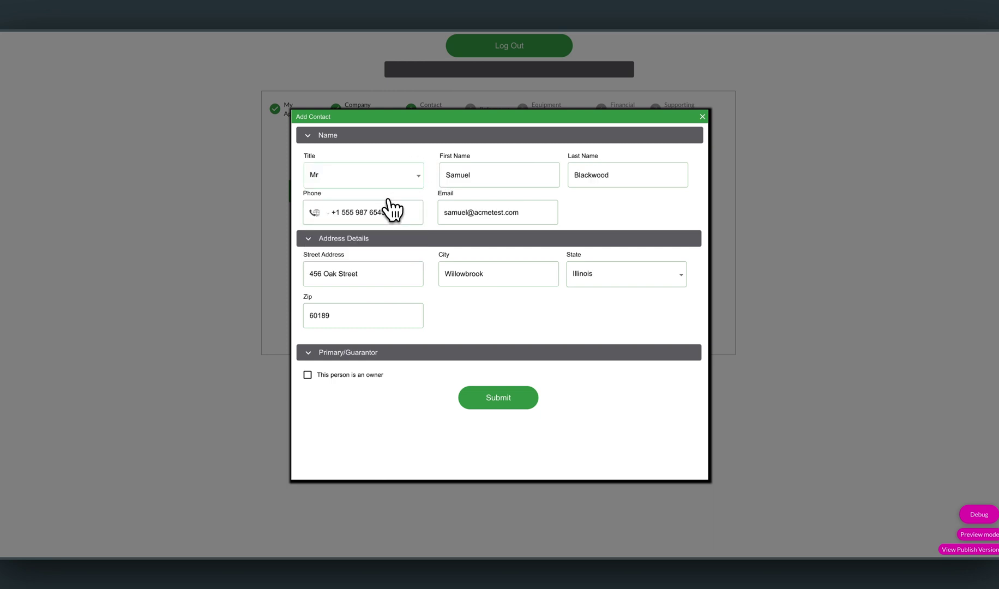
left_click(364, 377)
left_click(442, 364)
left_click(413, 419)
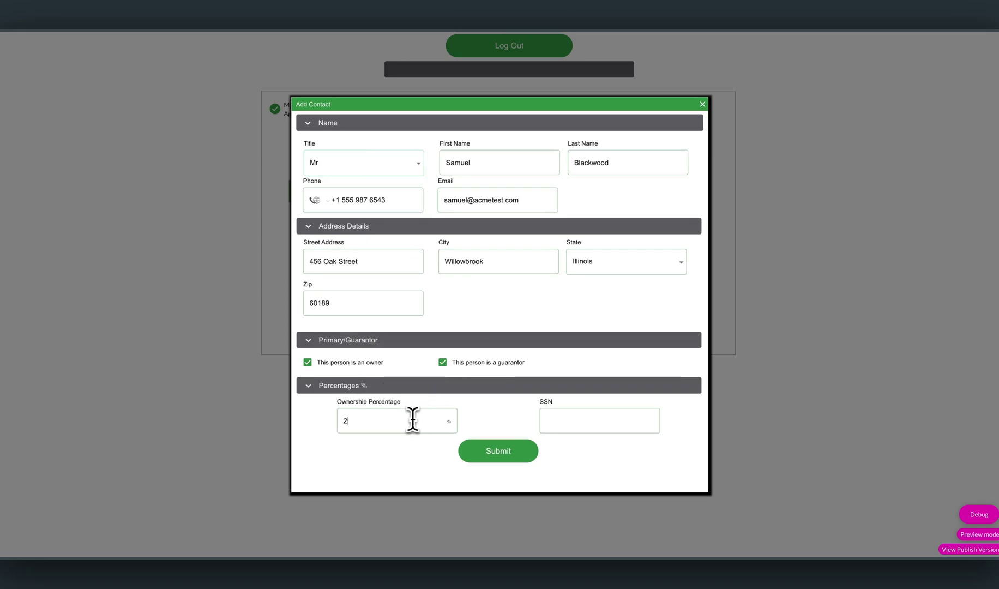
Enter the contact's SSN, submit, and refresh Salesforce to show FAC-000033.
left_click(562, 424)
left_click(532, 448)
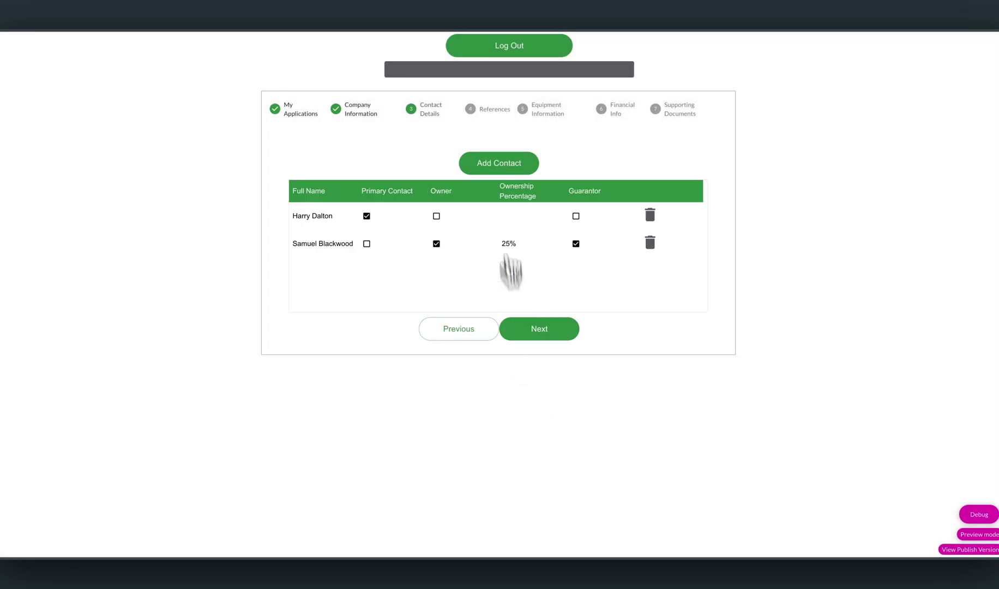
left_click(585, 3)
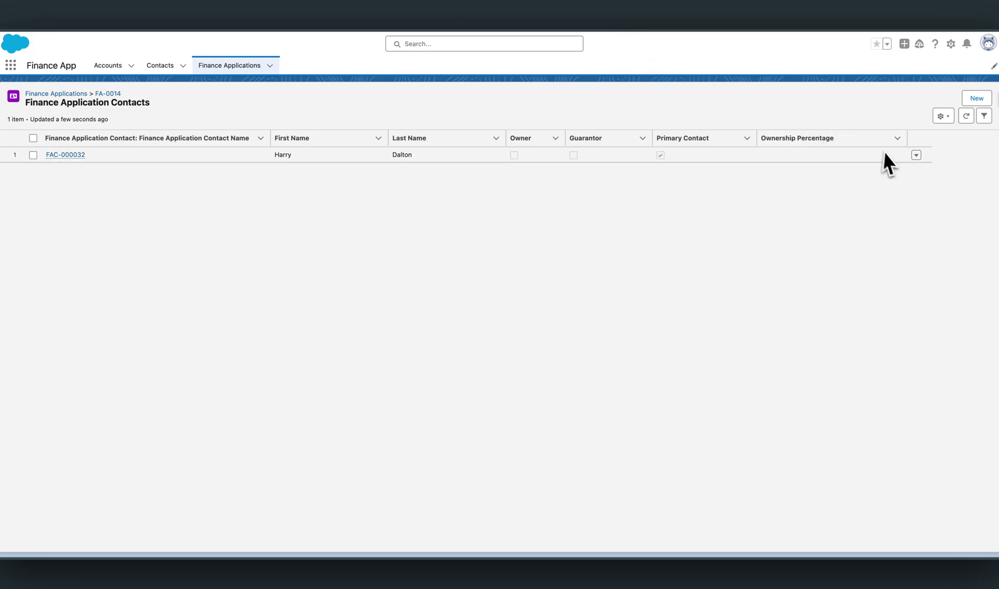
left_click(966, 117)
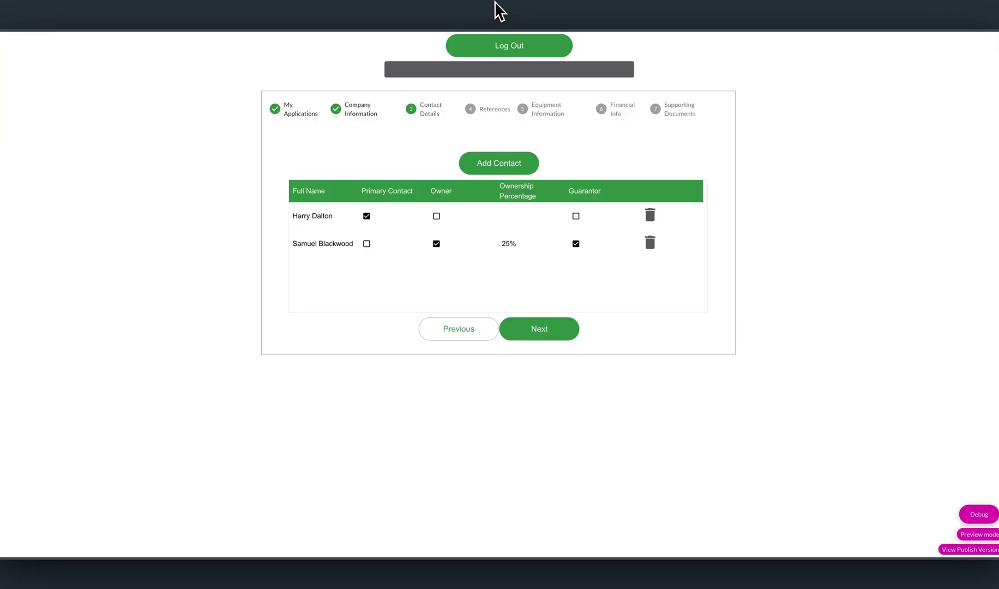
Start another contact in the portal titled Miss, marked as owner and guarantor.
left_click(496, 9)
left_click(526, 164)
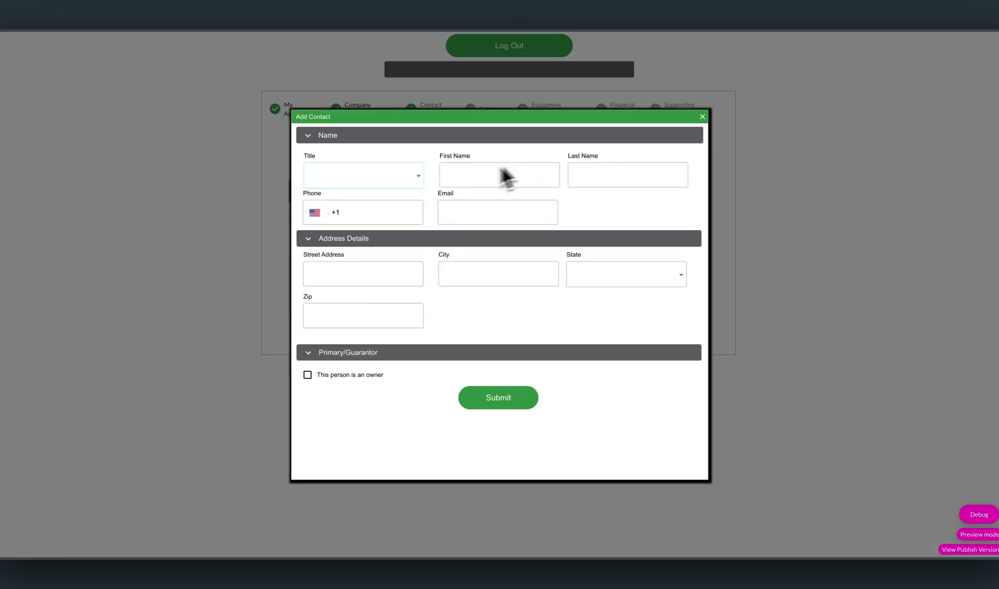
left_click(383, 174)
left_click(351, 223)
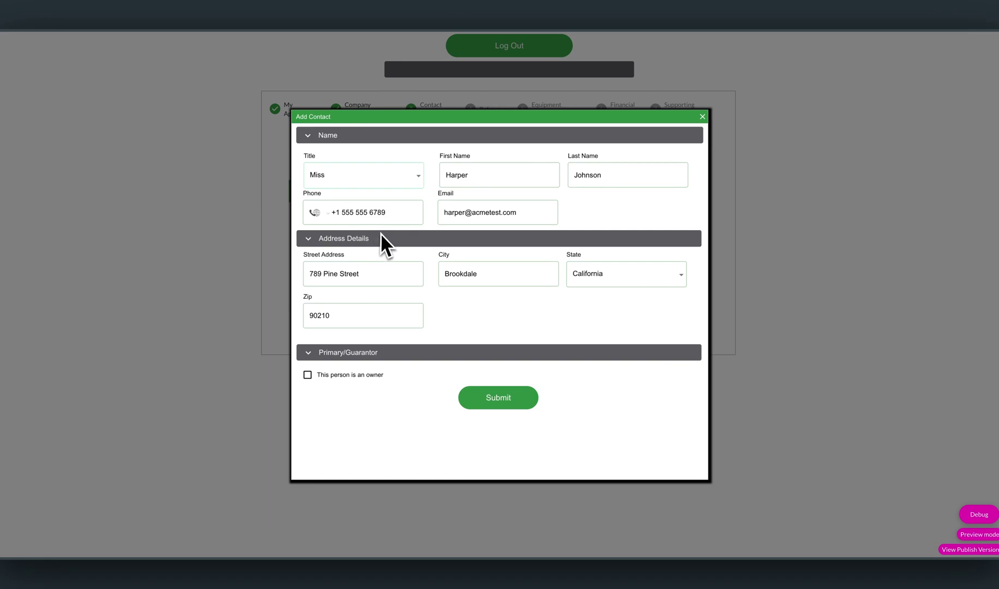
left_click(377, 376)
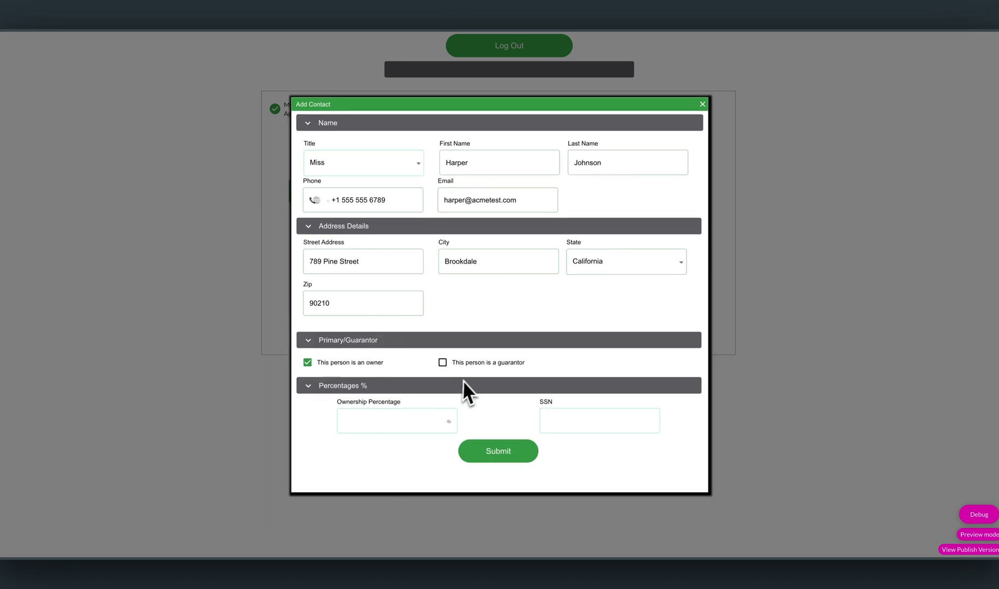
left_click(473, 363)
Enter the contact's SSN, submit, and refresh Salesforce to show third contact FAC-000034.
left_click(599, 421)
left_click(513, 457)
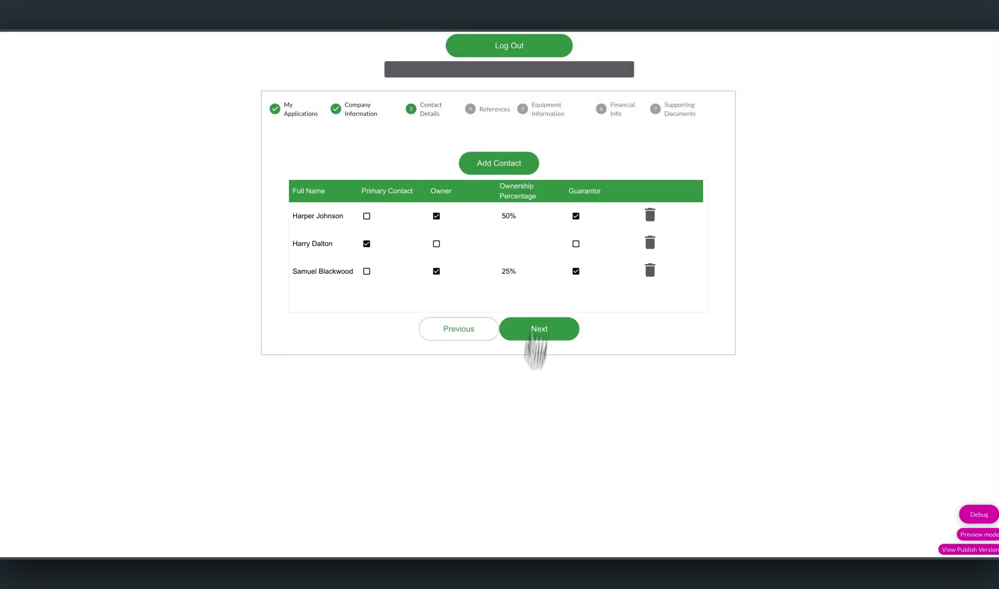
left_click(573, 8)
left_click(966, 116)
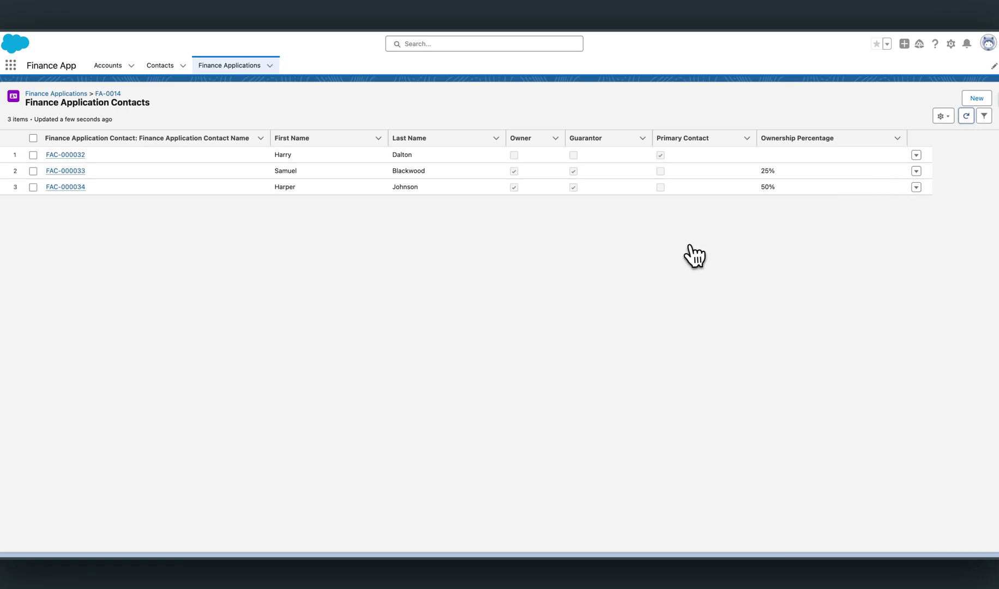
Edit the 25% owner's ownership cell in the portal contacts table to 50%.
left_click(482, 19)
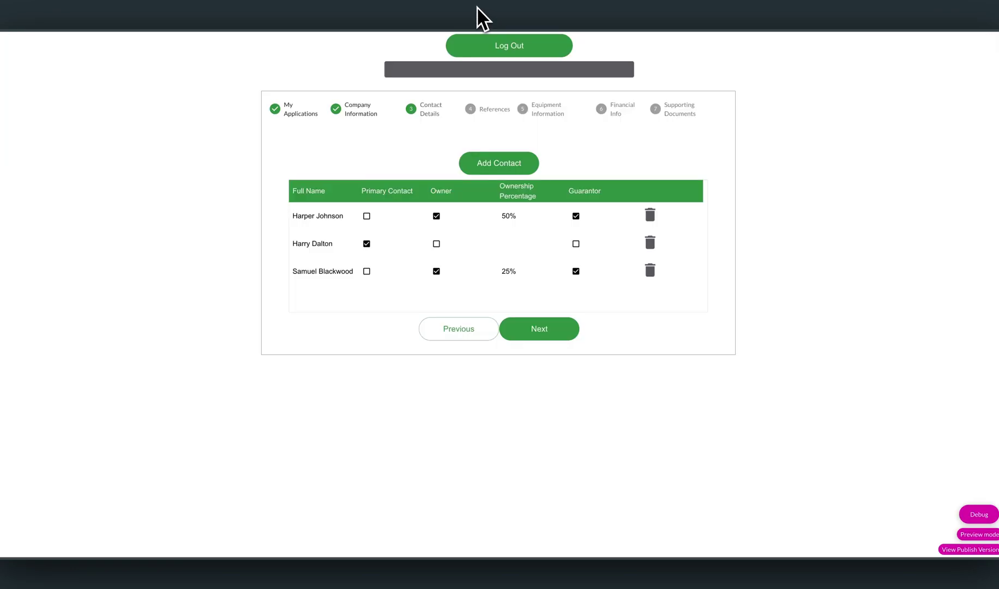
left_click(510, 271)
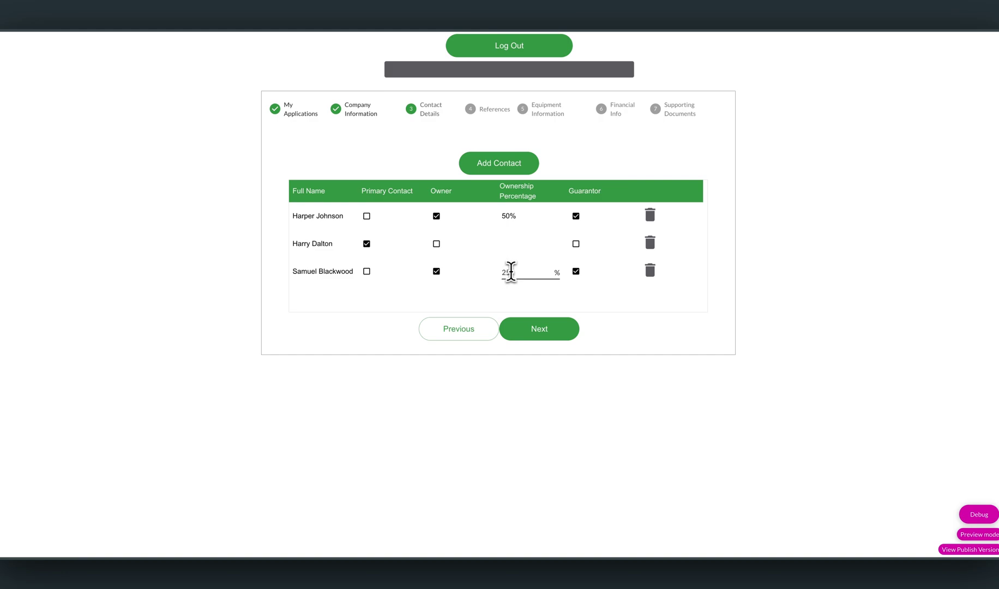
left_click_drag(515, 272, 502, 270)
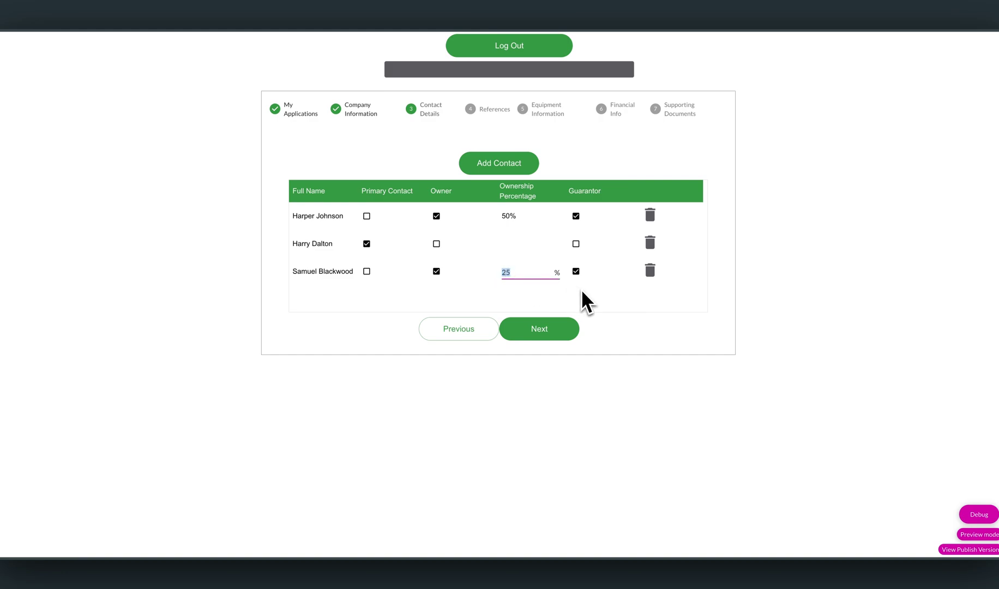
left_click(595, 387)
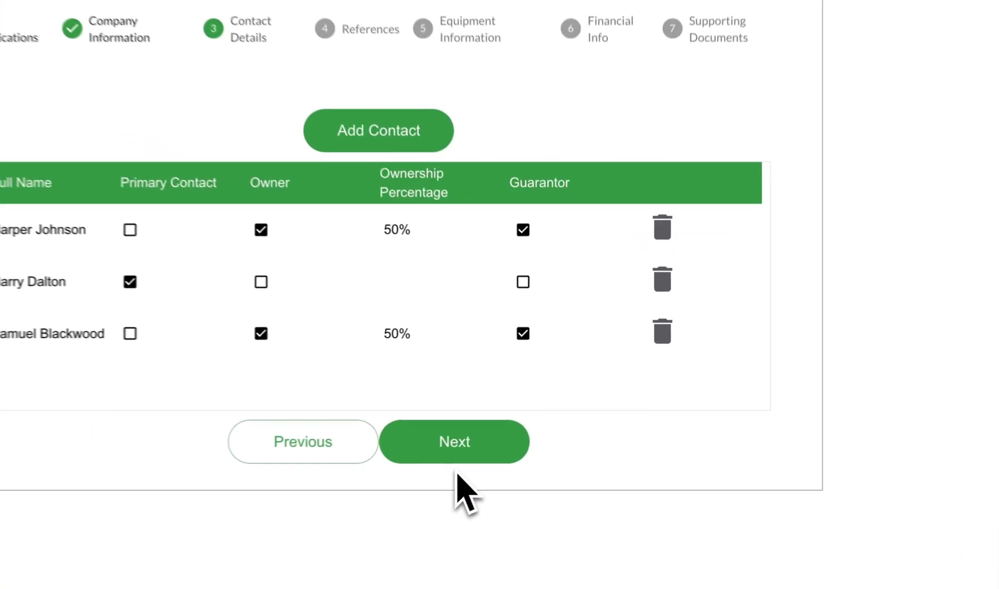
Advance to the References step and open Salesforce's empty Finance Application References (0) list.
left_click(530, 415)
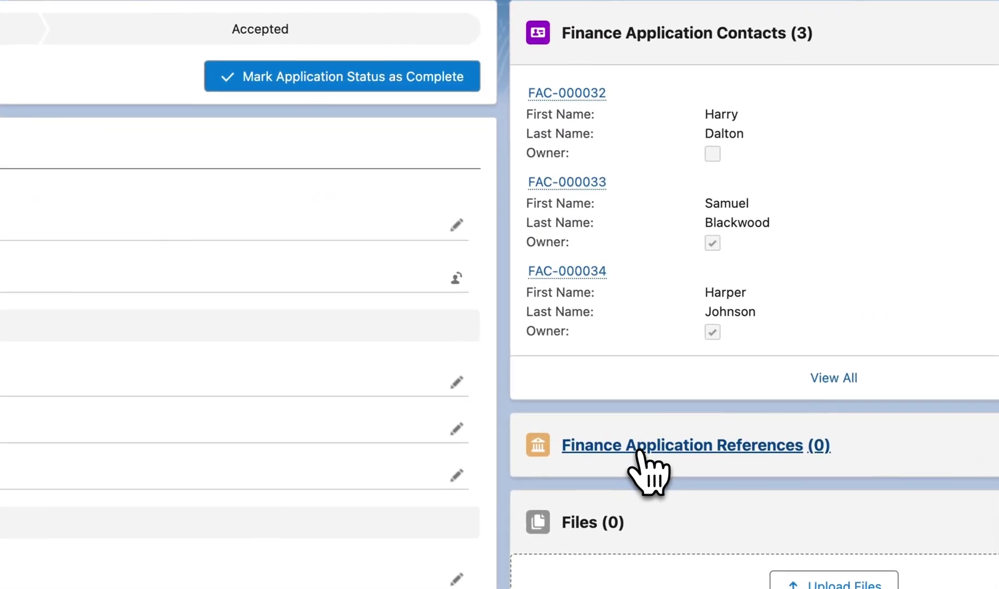
left_click(645, 454)
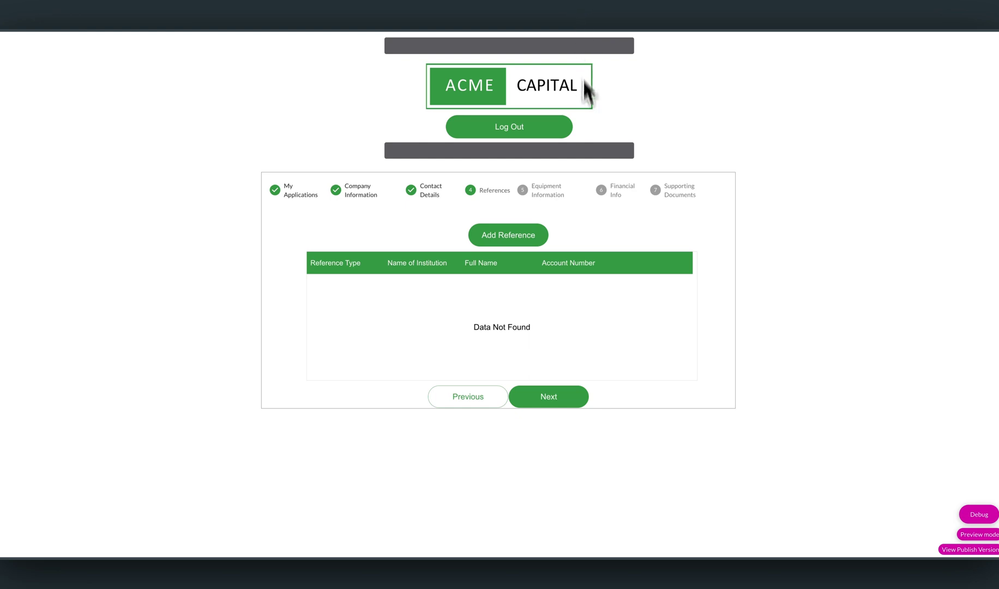
Add a Banking-type reference for Summit Bank with its contact person and account details.
left_click(532, 232)
left_click(468, 238)
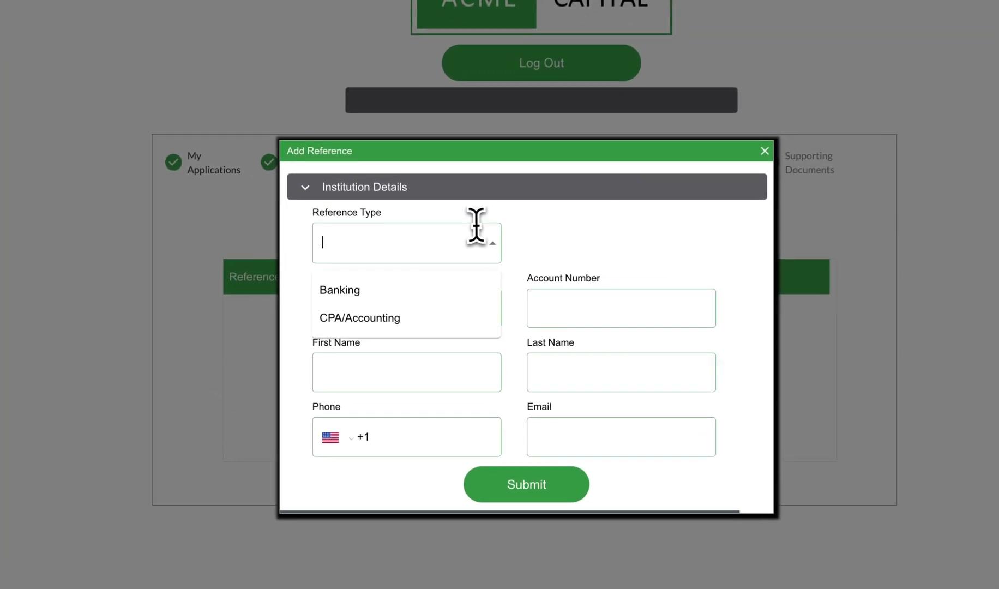
left_click(416, 291)
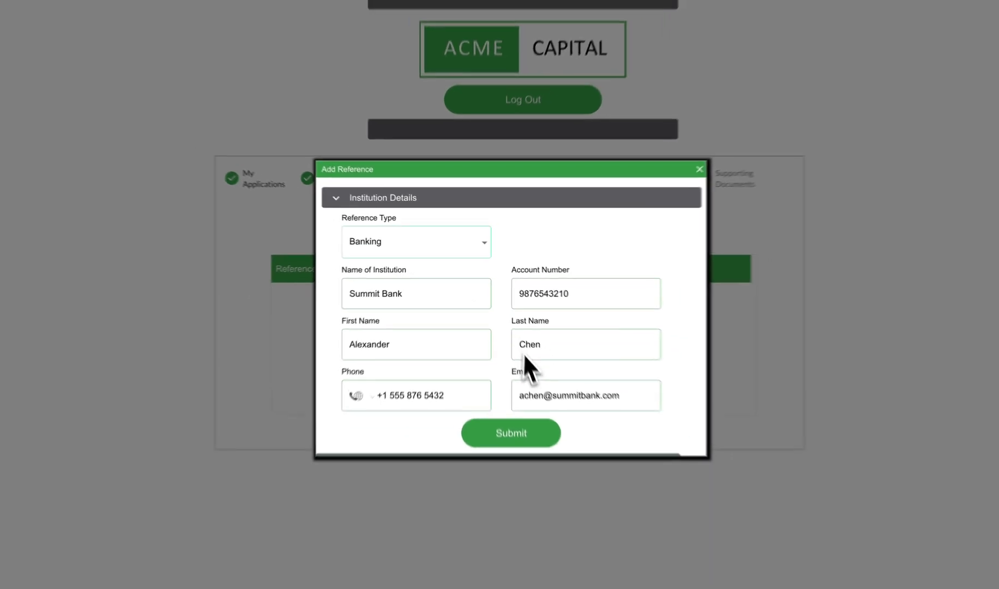
left_click(510, 435)
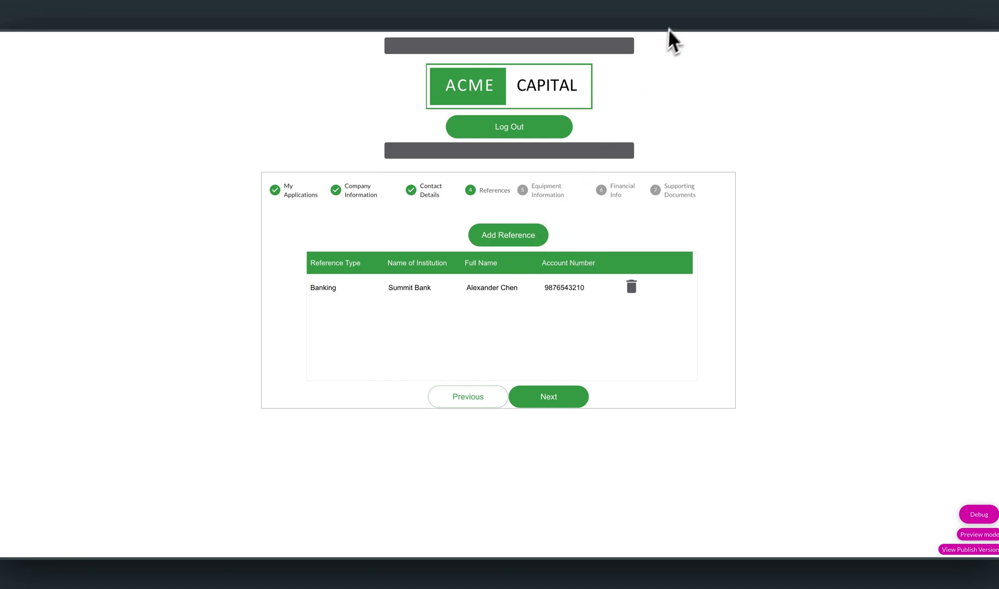
Refresh the Salesforce references list so FR-0018, the Summit Bank Banking reference, appears.
left_click(686, 19)
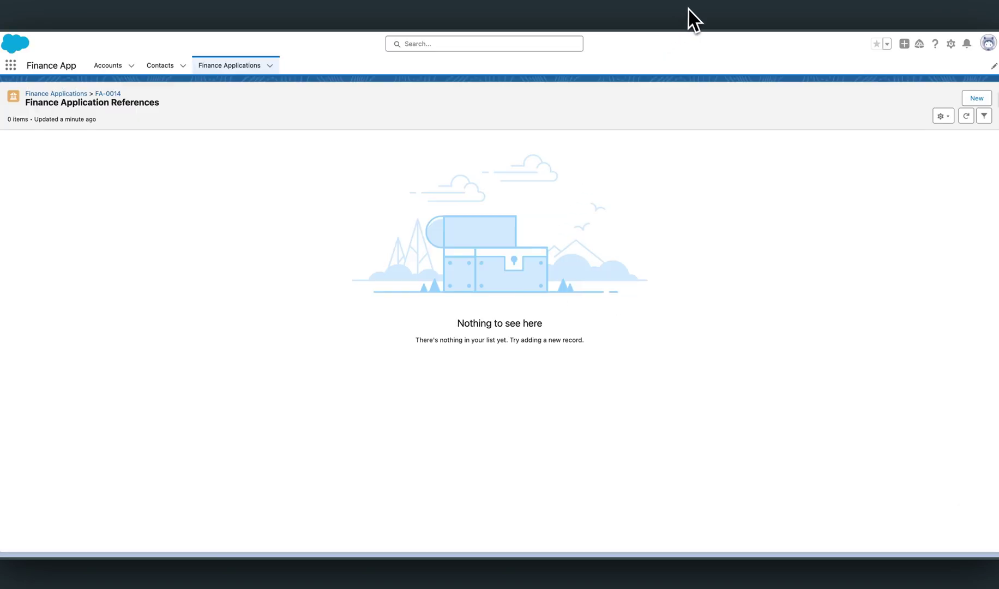
left_click(966, 117)
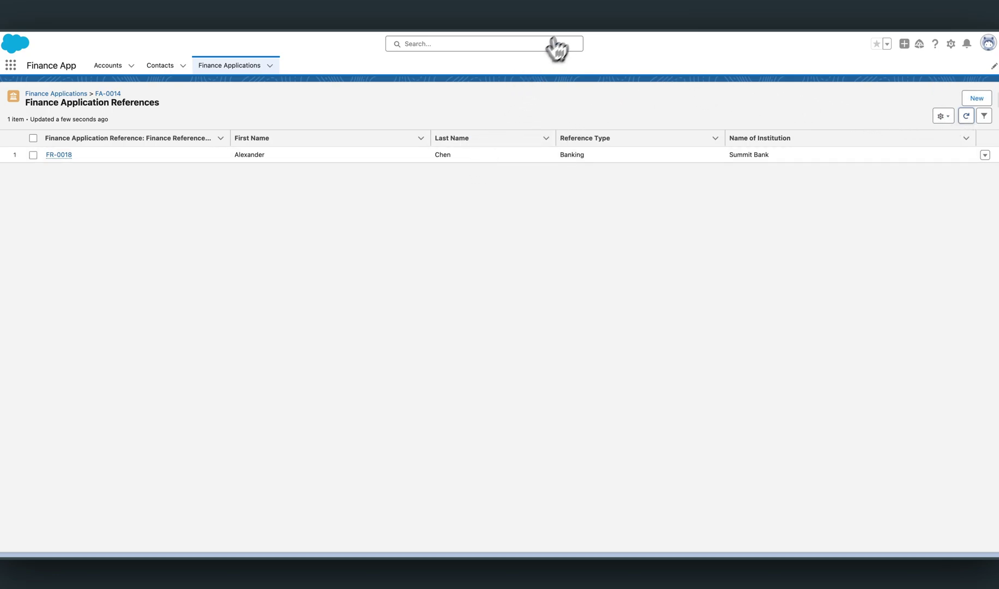
Add a CPA/Accounting reference for ACME Bank and refresh Salesforce to show FR-0019.
left_click(586, 12)
left_click(536, 242)
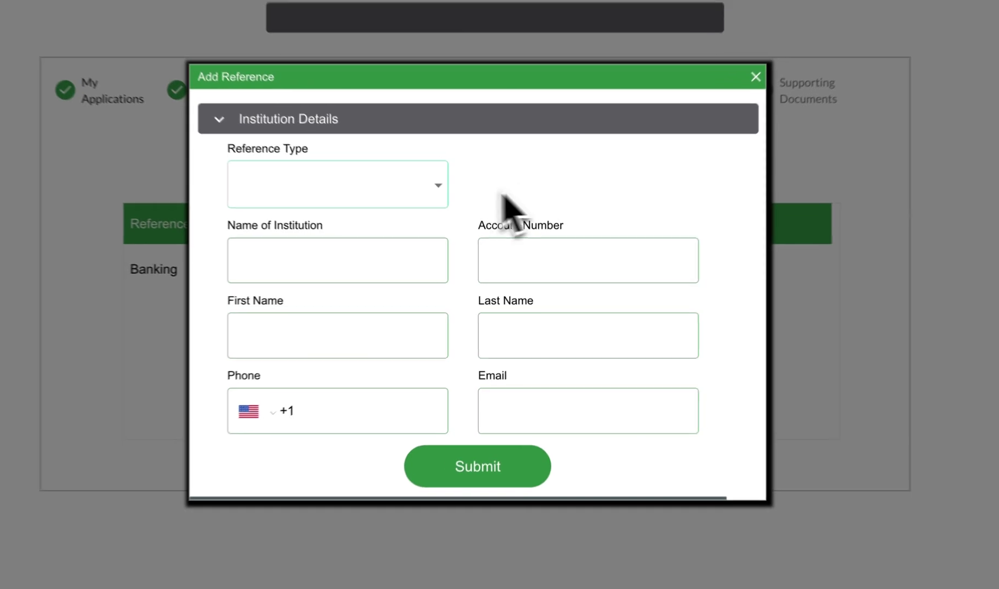
left_click(463, 243)
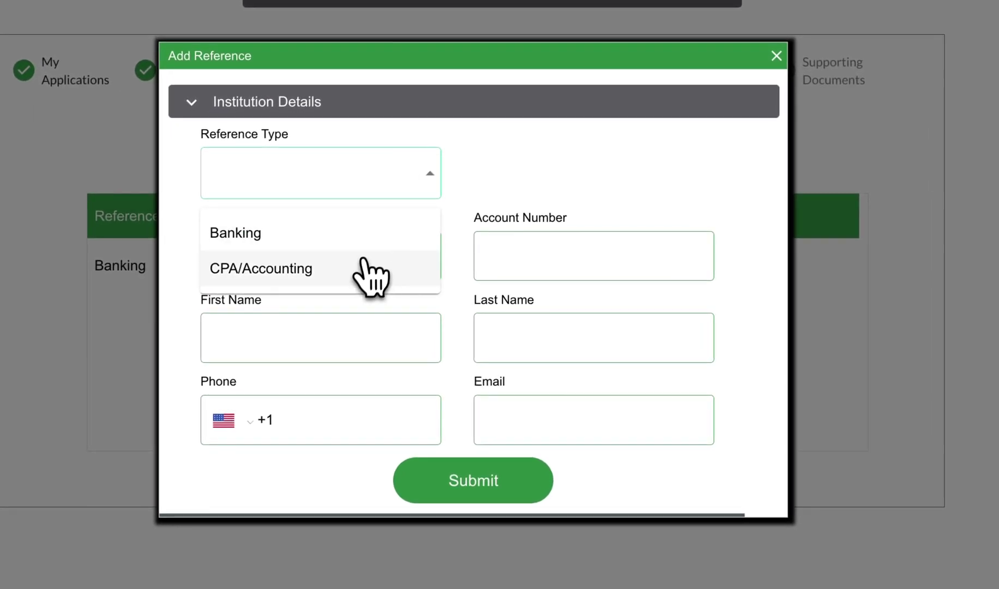
left_click(371, 270)
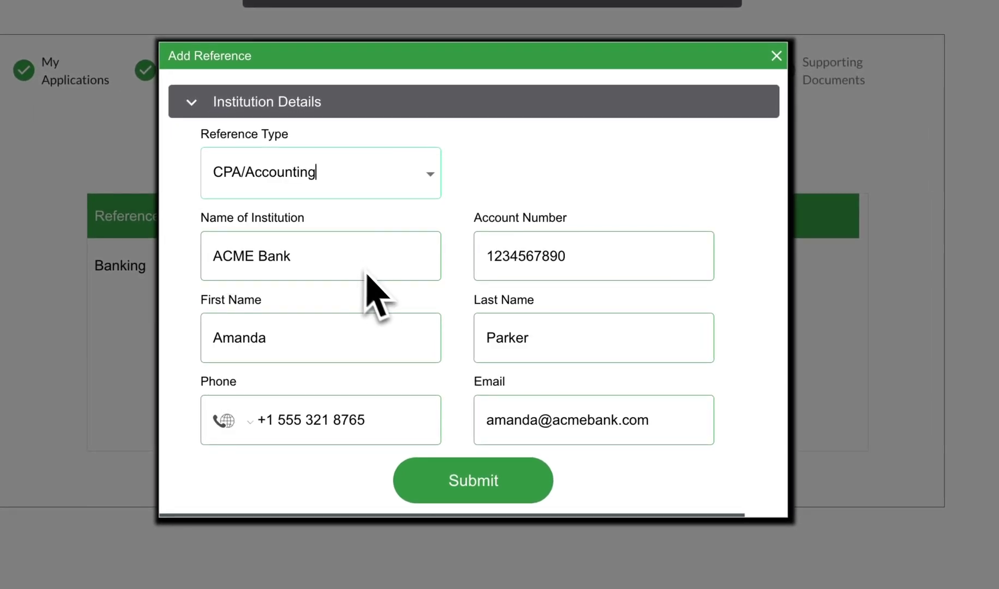
left_click(509, 479)
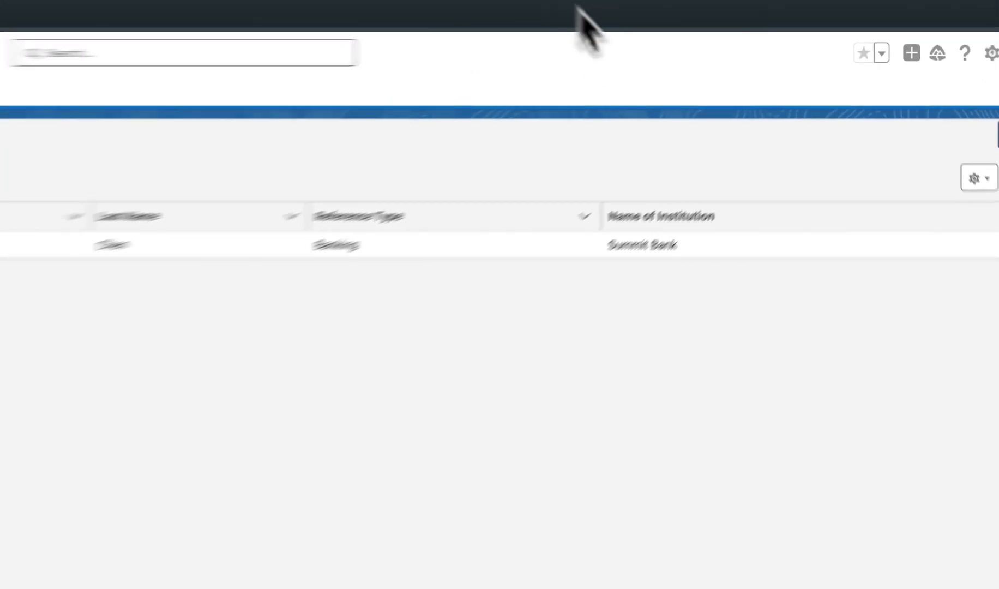
left_click(967, 116)
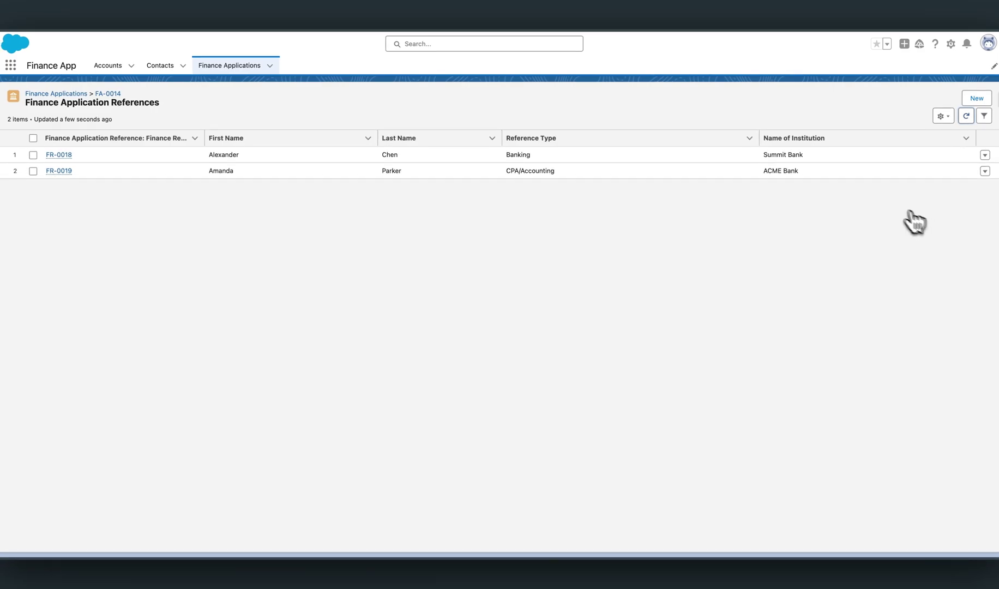
Delete the ACME Bank reference, confirm it's gone in Salesforce, and open record FA-0014.
left_click(606, 11)
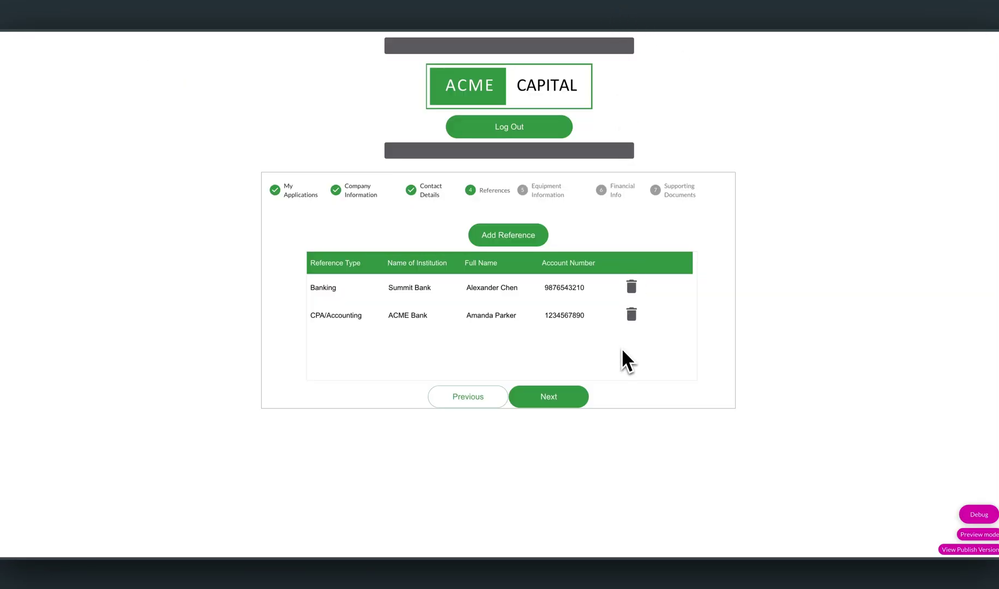
left_click(631, 315)
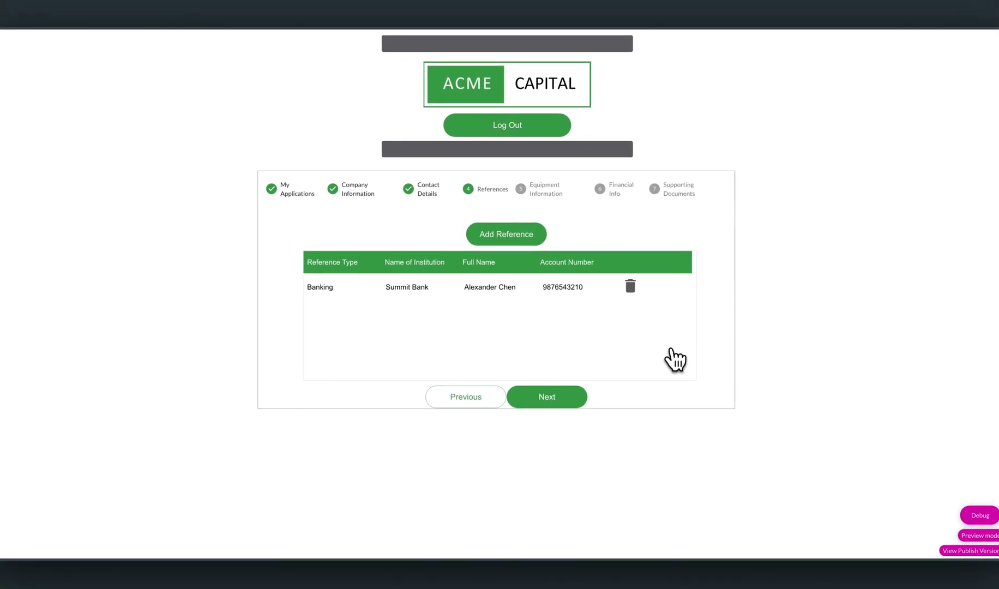
left_click(709, 18)
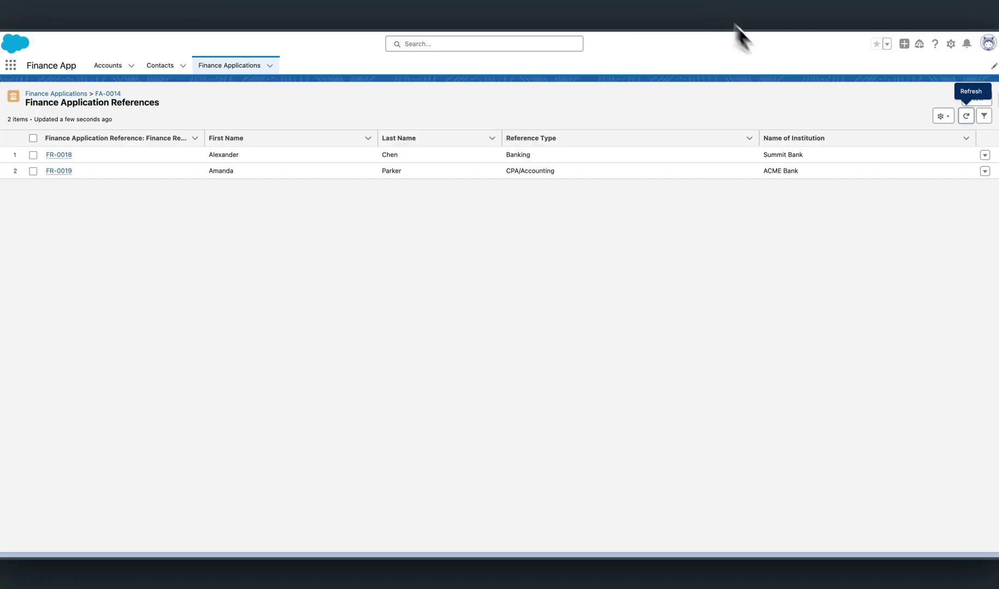
left_click(965, 116)
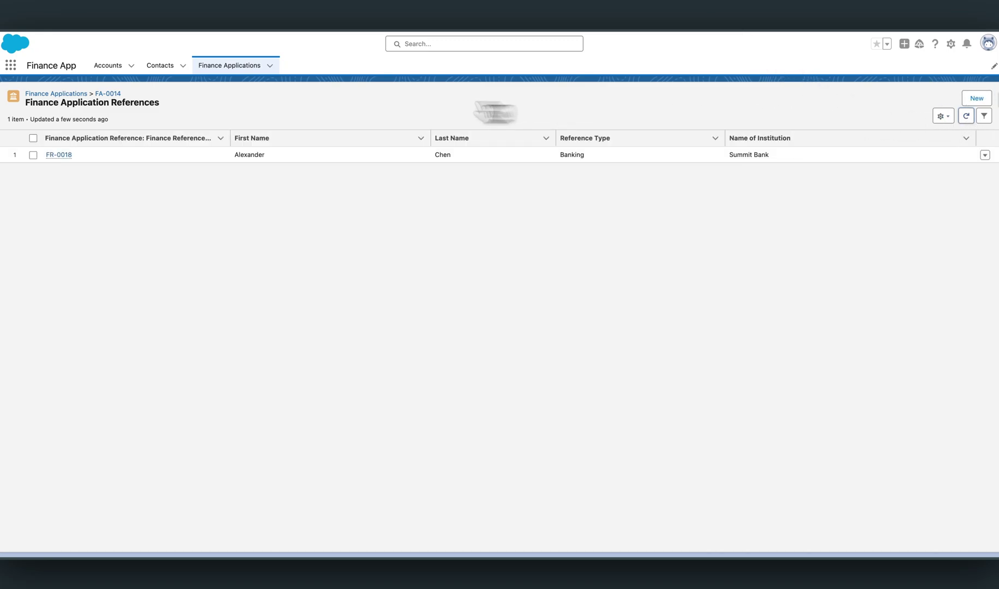
left_click(109, 94)
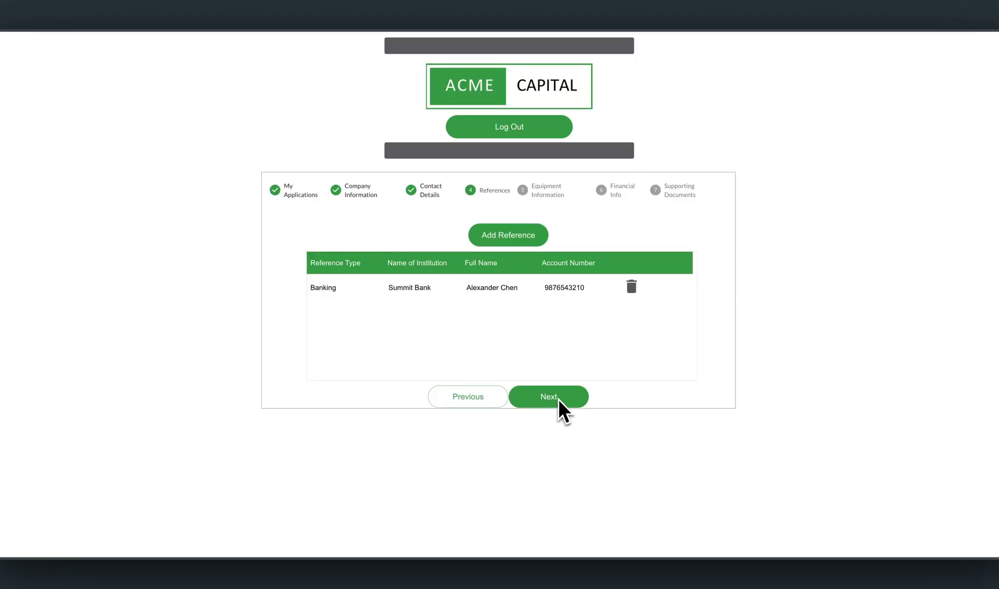
On Equipment Information, tick then clear the vendor payments, delivered and real-property answers.
left_click(557, 399)
scroll(644, 396, "down", 3)
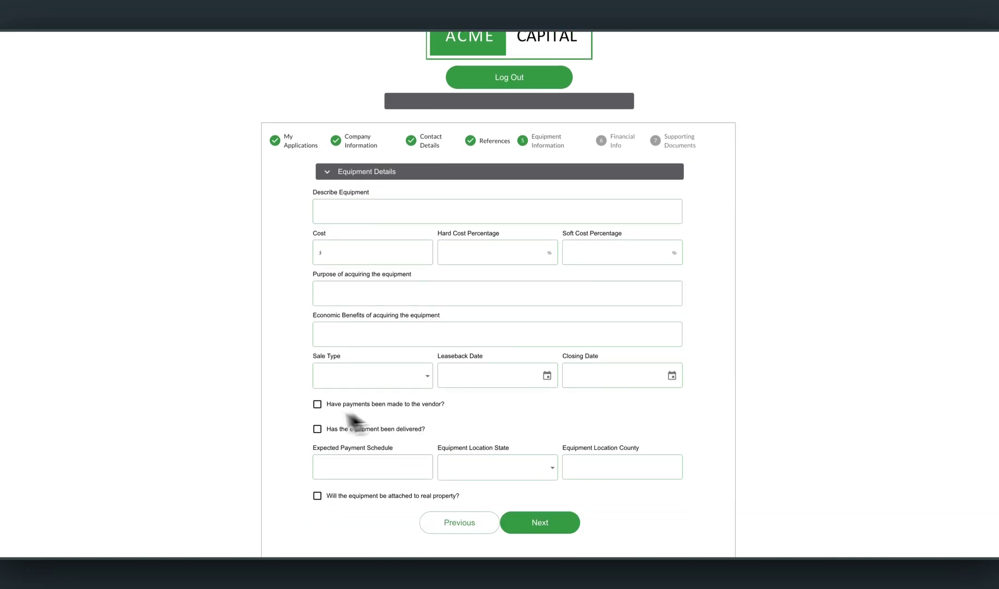
left_click(317, 404)
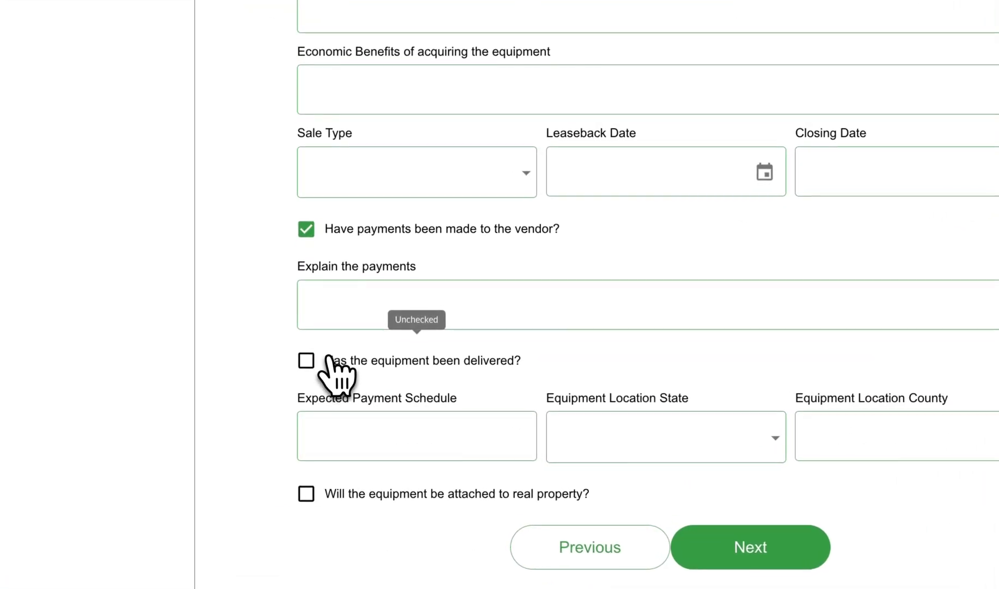
left_click(331, 357)
left_click(342, 493)
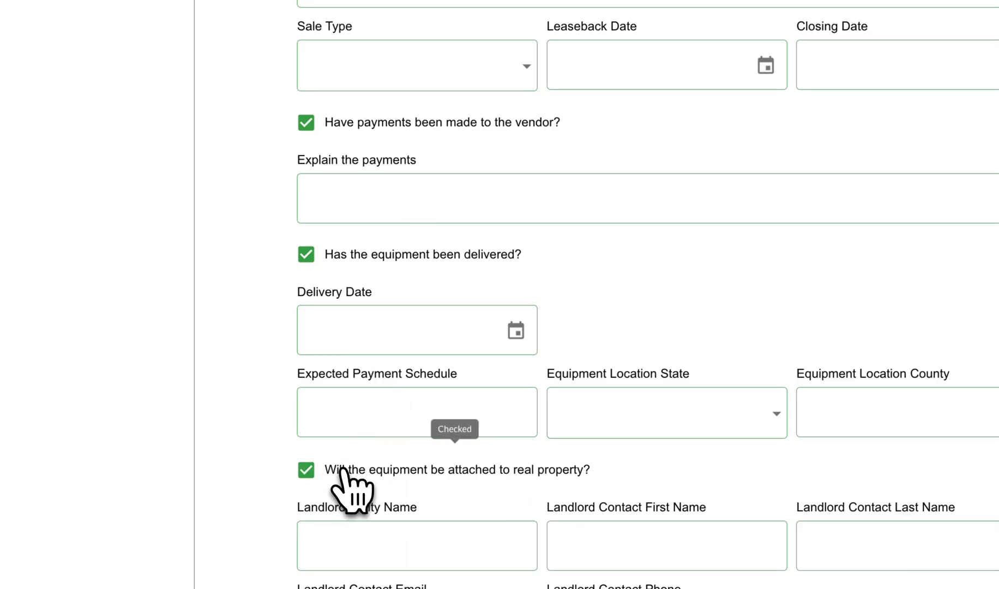
left_click(339, 464)
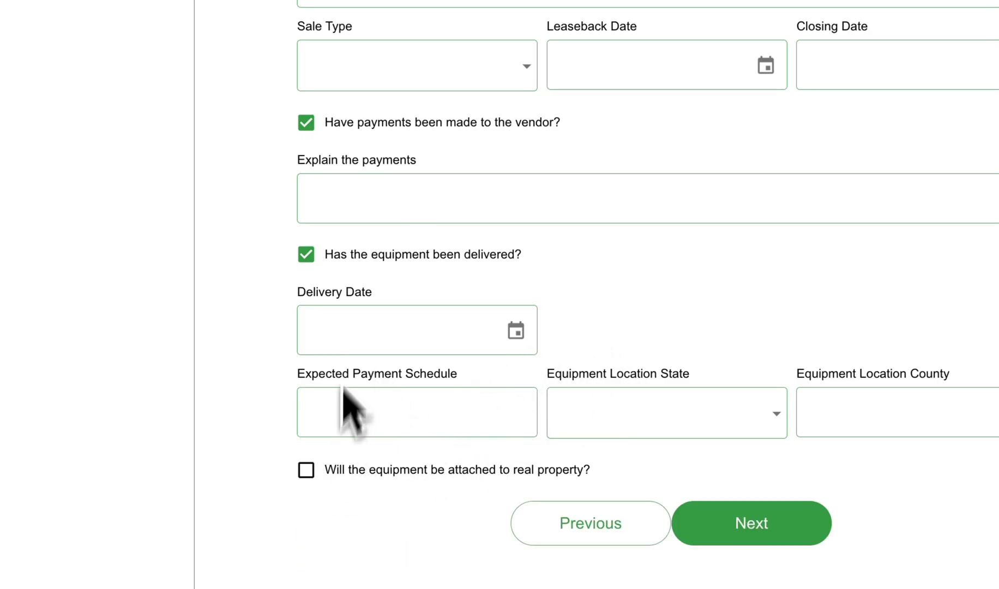
left_click(337, 256)
left_click(367, 125)
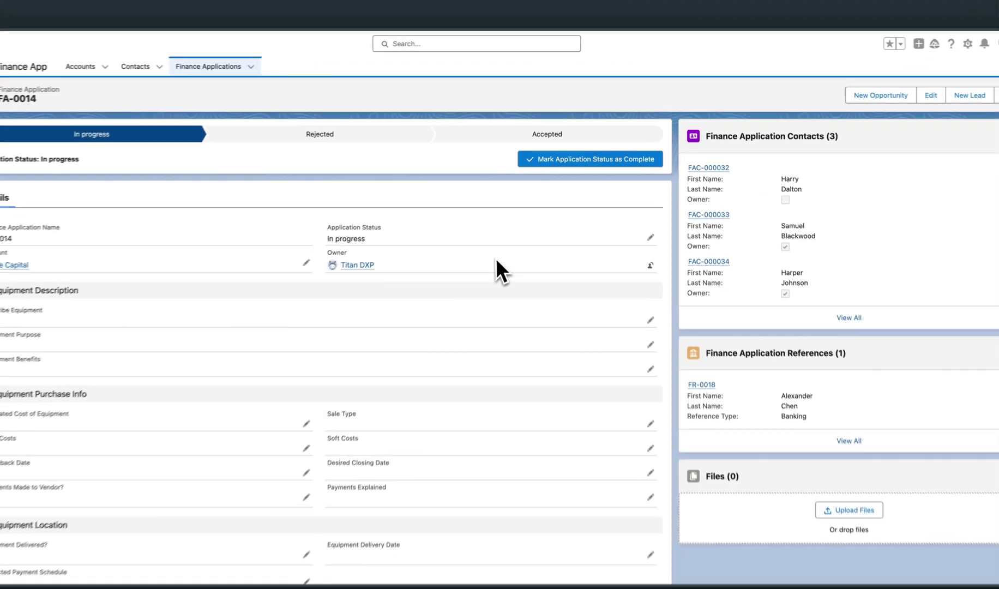
scroll(501, 249, "down", 2)
scroll(506, 260, "down", 3)
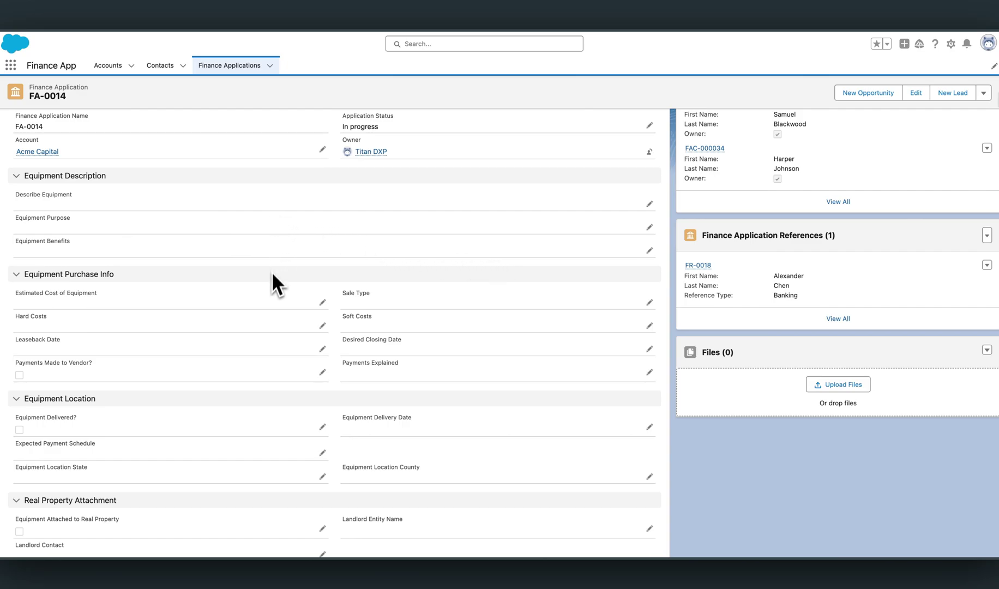
scroll(270, 280, "down", 1)
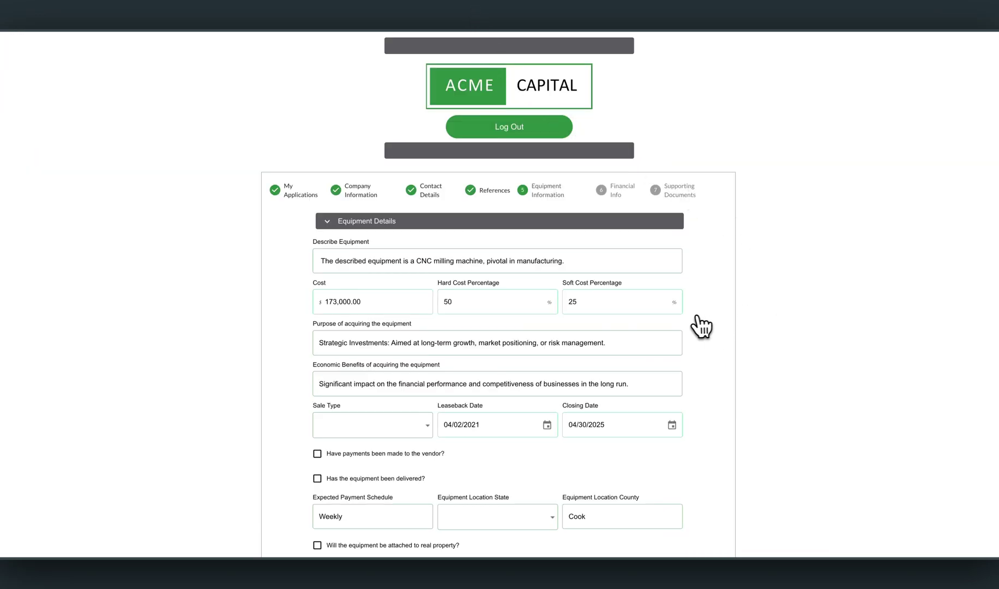
Set the sale type to Leaseback and mark that vendor payments were made.
scroll(701, 326, "down", 2)
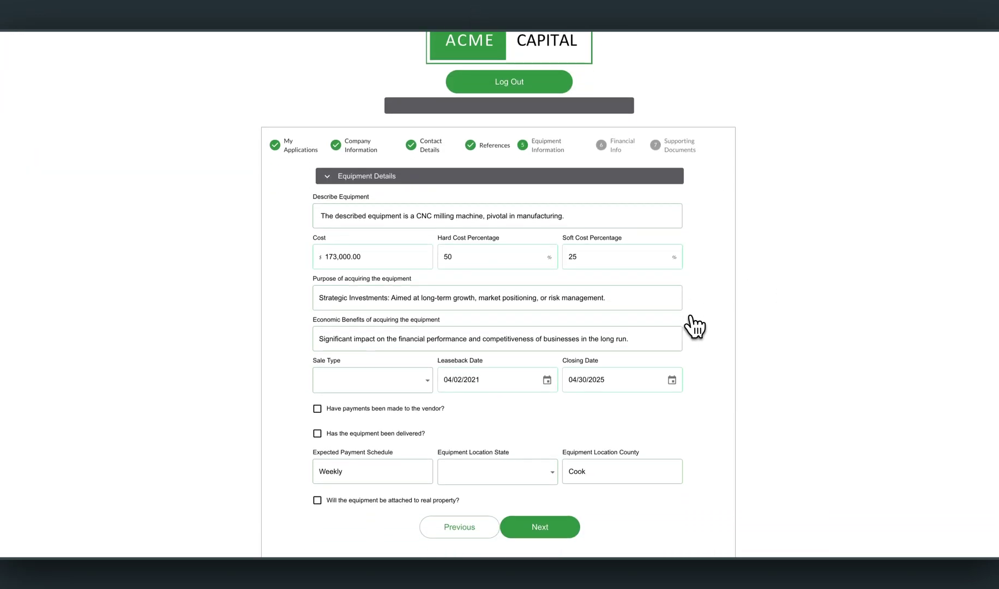
left_click(390, 376)
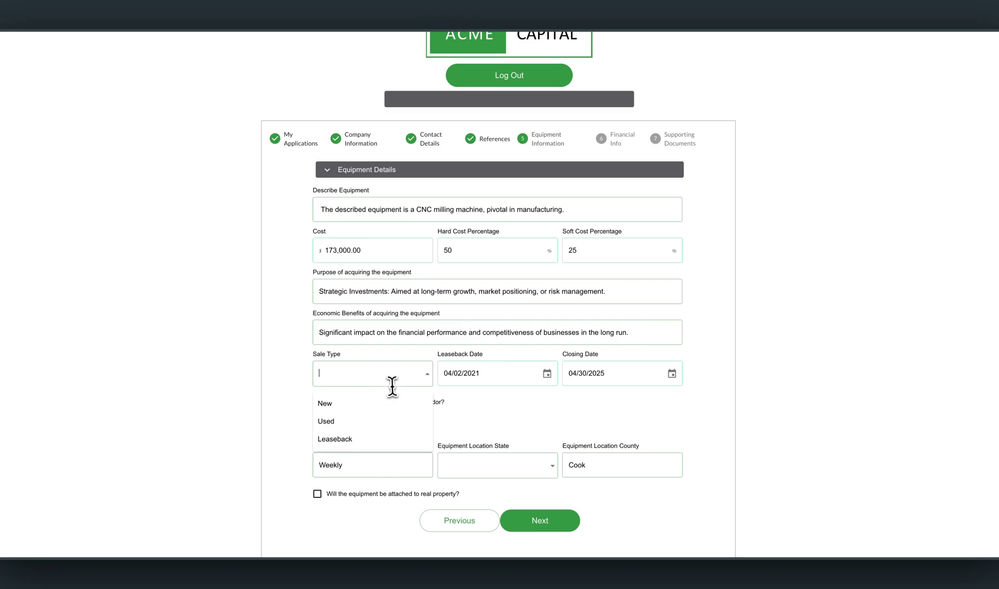
left_click(353, 439)
left_click(317, 403)
scroll(375, 431, "down", 1)
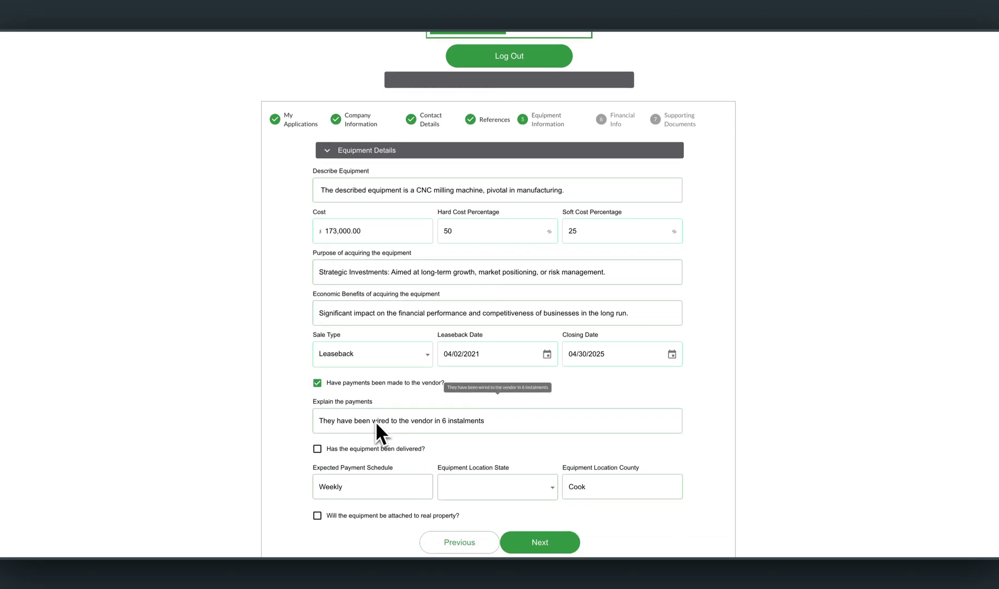
Mark the equipment delivered and attached to real property, then advance to Transaction Structure.
left_click(335, 448)
scroll(409, 430, "down", 3)
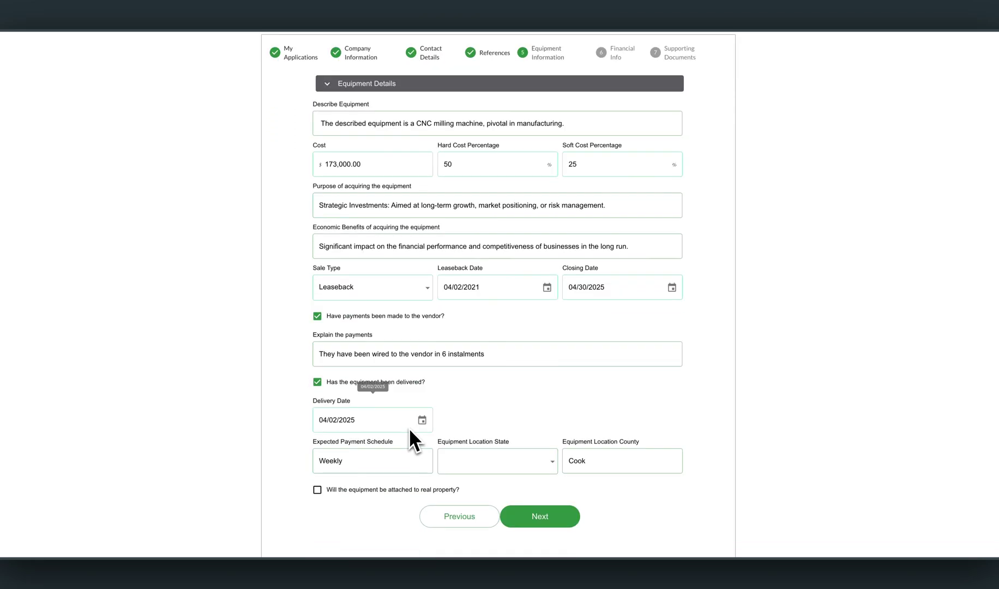
left_click(375, 490)
scroll(467, 431, "down", 3)
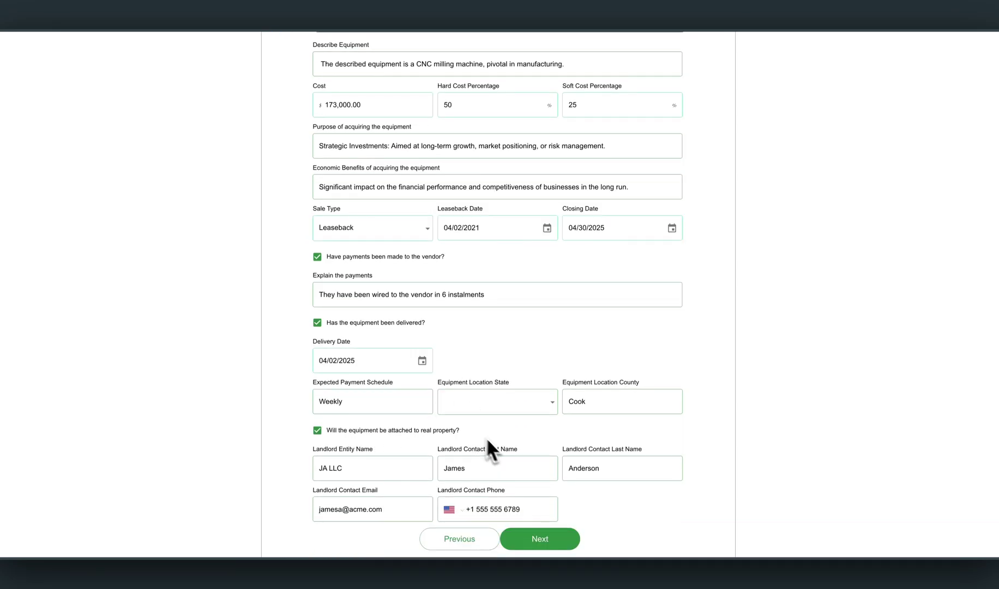
left_click(567, 540)
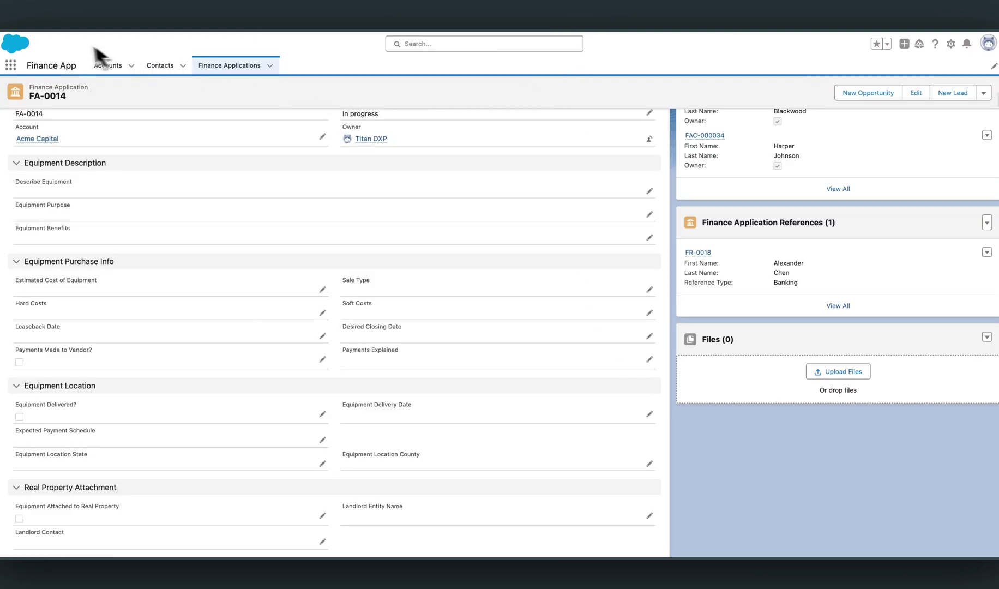
Reload the FA-0014 record and scroll down to the synced Equipment Purchase Info and property details.
left_click(41, 21)
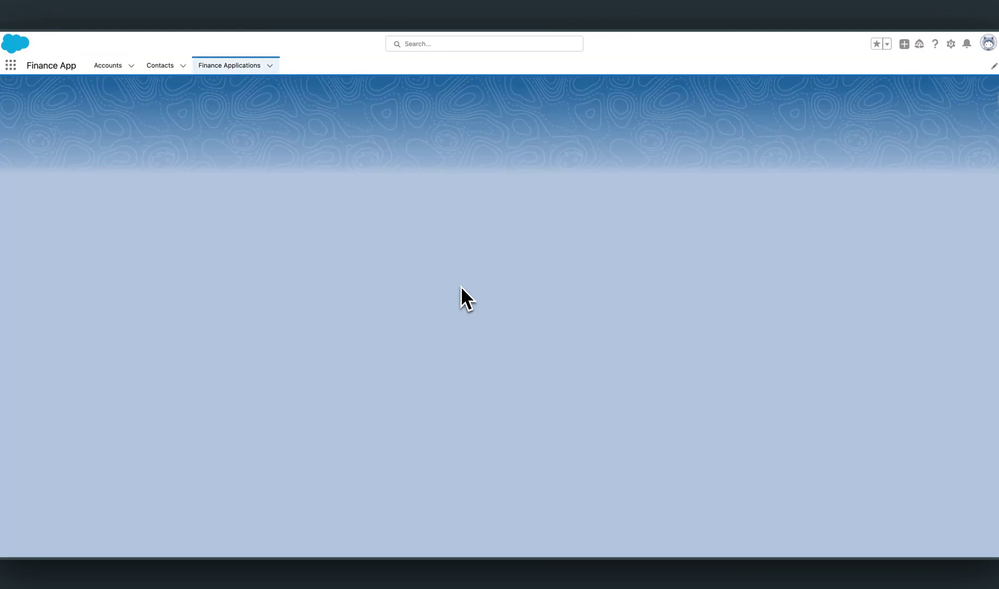
scroll(460, 286, "down", 2)
scroll(463, 291, "down", 3)
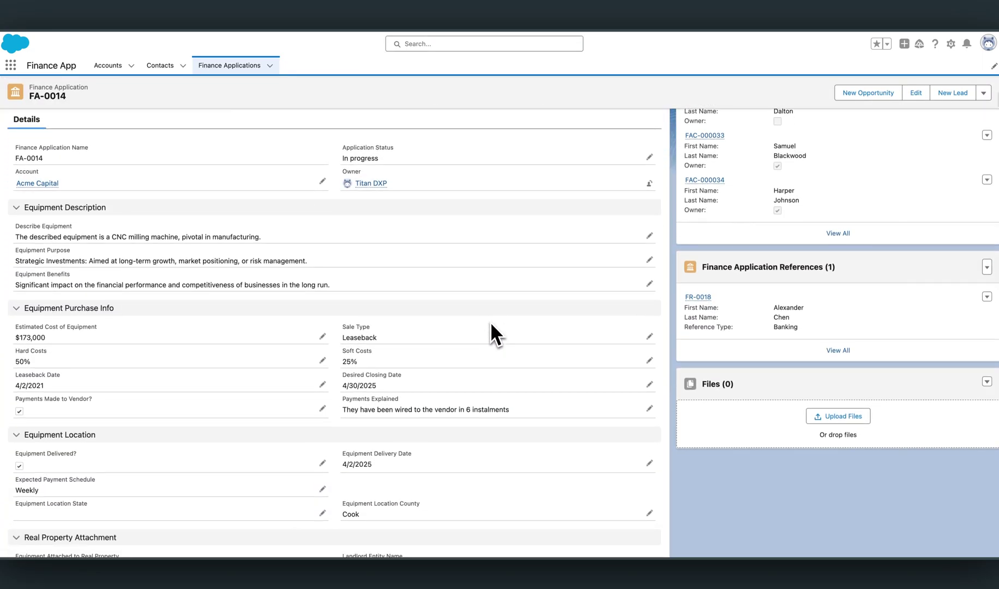
scroll(490, 321, "down", 3)
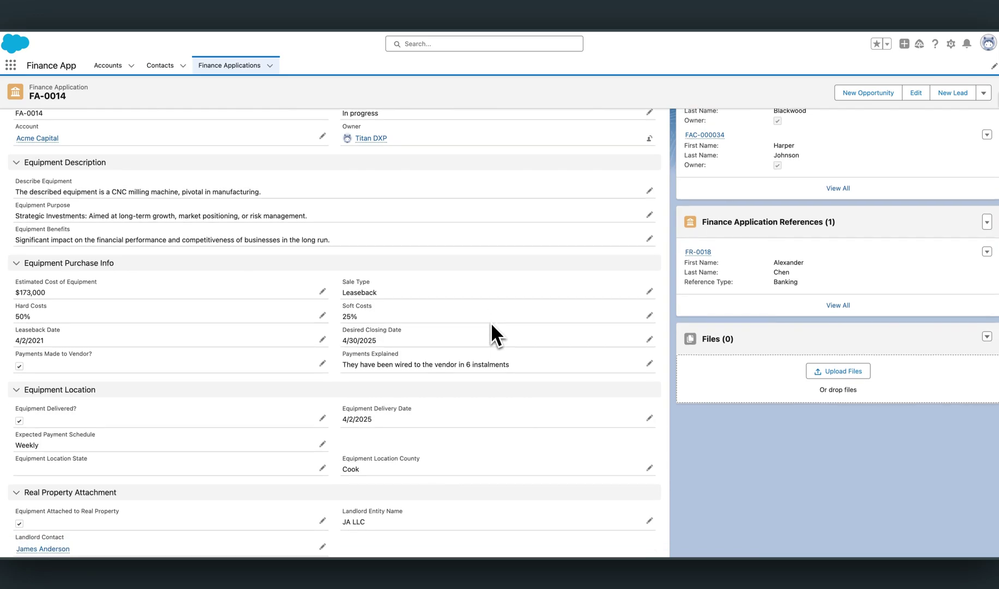
scroll(490, 322, "down", 1)
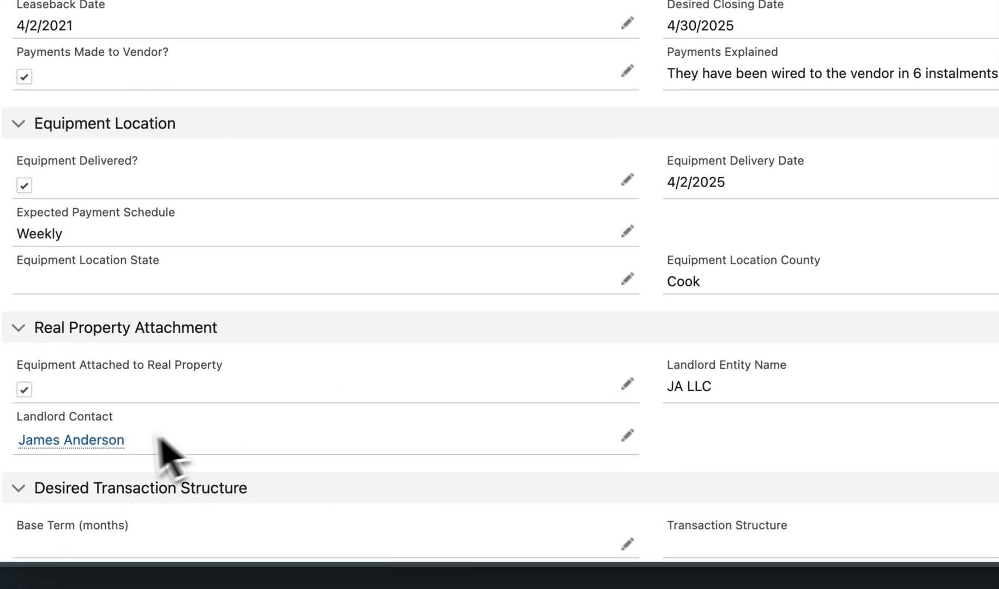
mouse_move(149, 443)
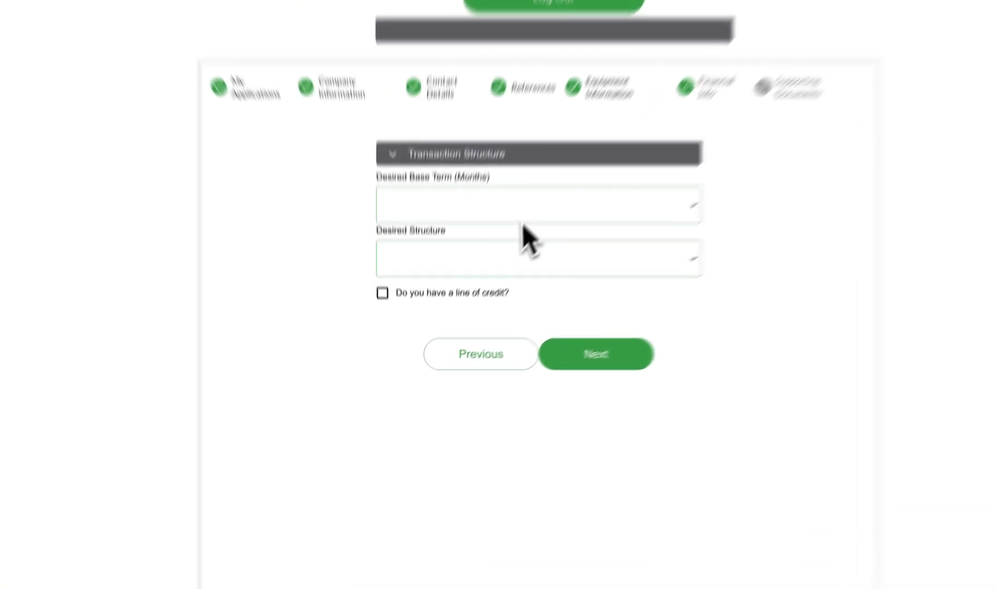
Set a 36-month base term, Operating Lease structure and a line of credit, then proceed to Supporting Documents.
left_click(526, 272)
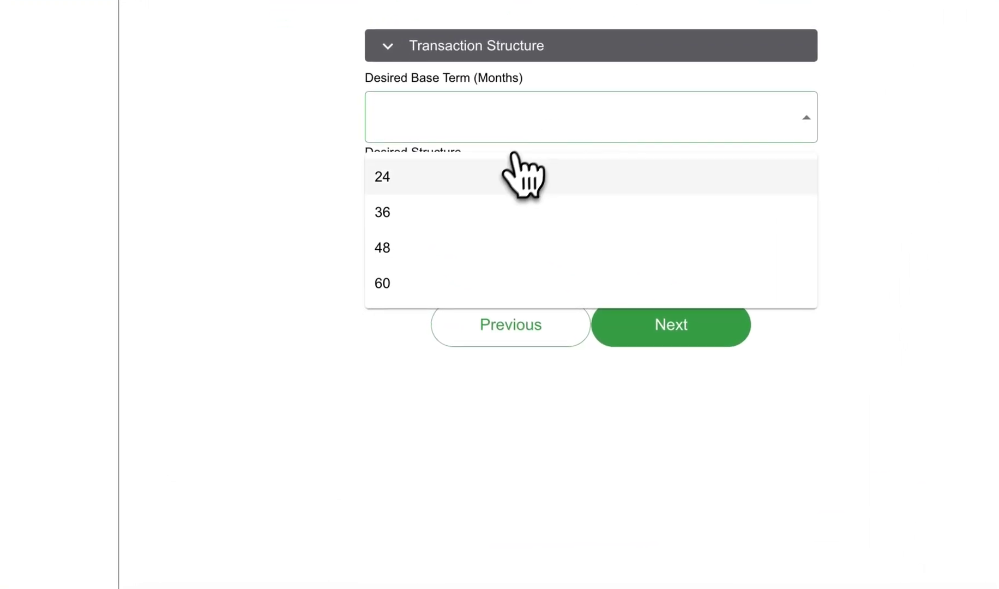
left_click(482, 212)
left_click(476, 195)
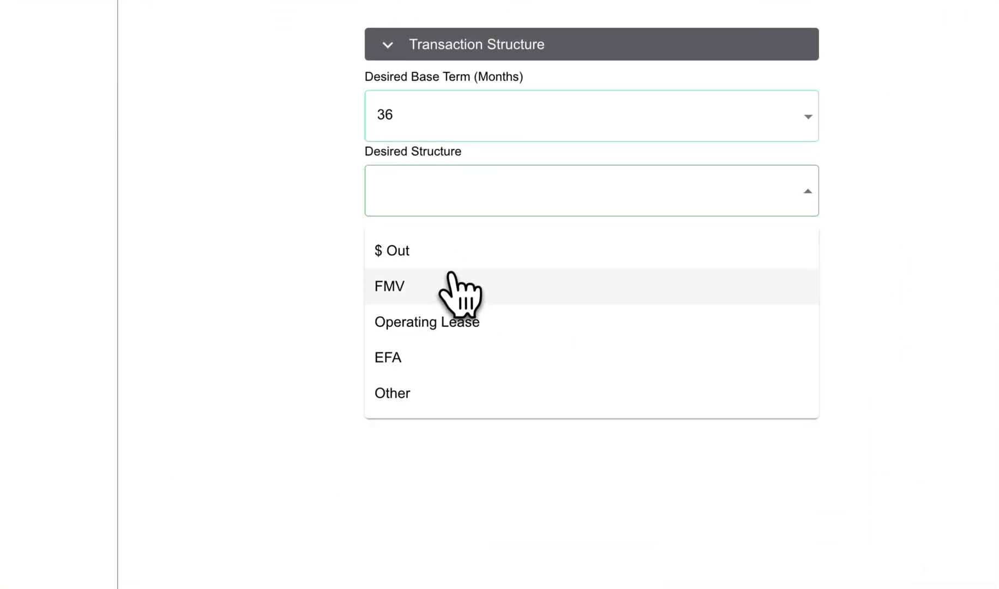
left_click(448, 321)
left_click(404, 249)
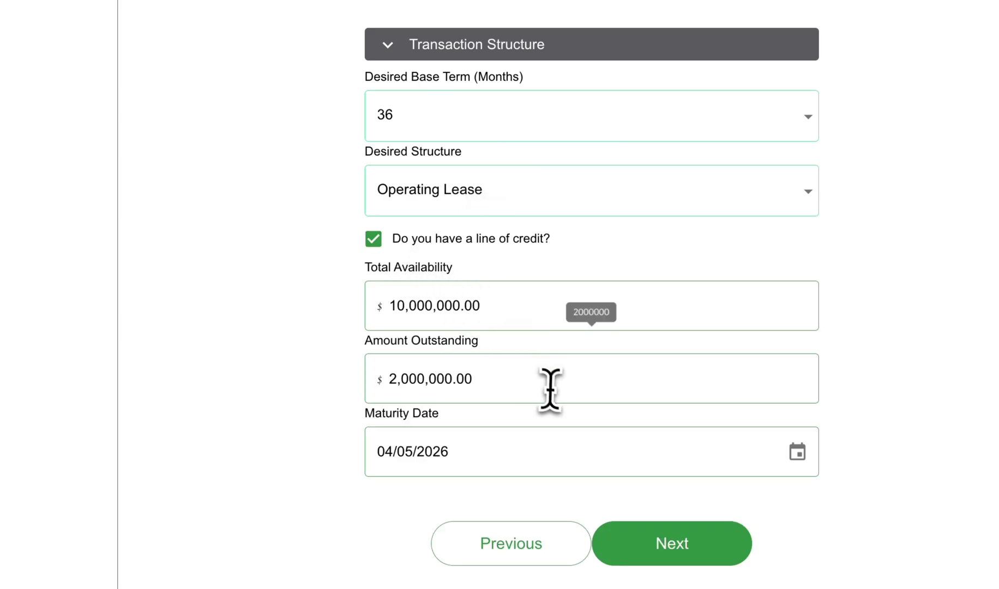
left_click(692, 552)
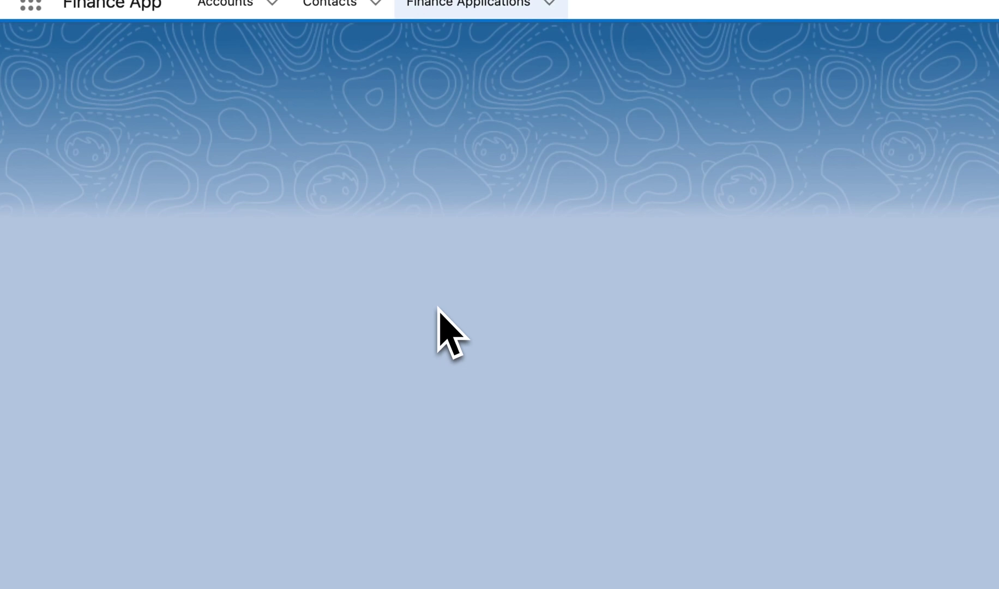
Check that FA-0014 shows 36 months, Operating Lease and the credit-line figures, then return to the portal.
scroll(335, 251, "down", 15)
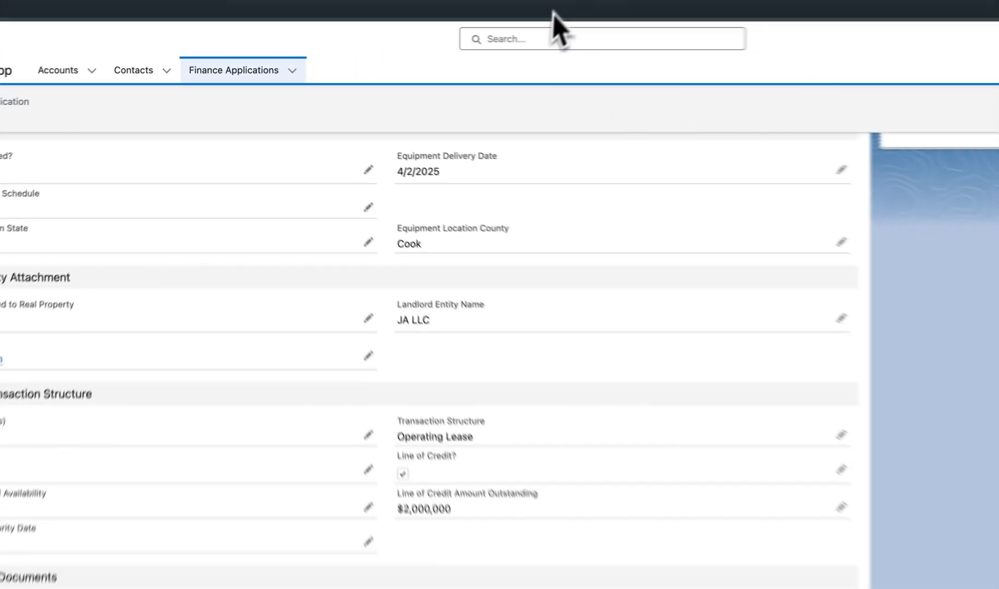
left_click(553, 24)
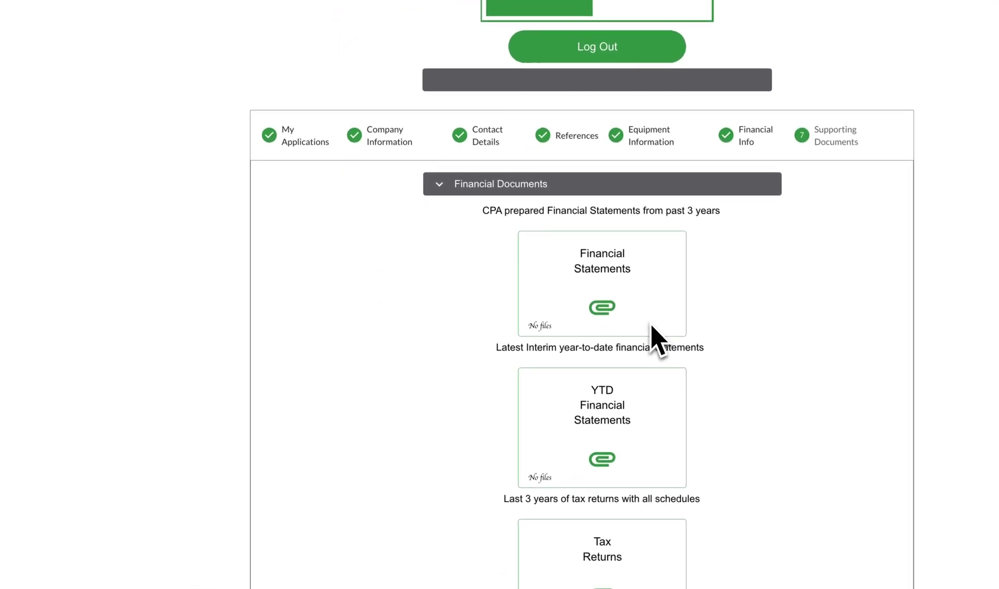
Attach Tax Return.pdf from the Testing Docs folder to Financial Statements.
scroll(659, 338, "down", 1)
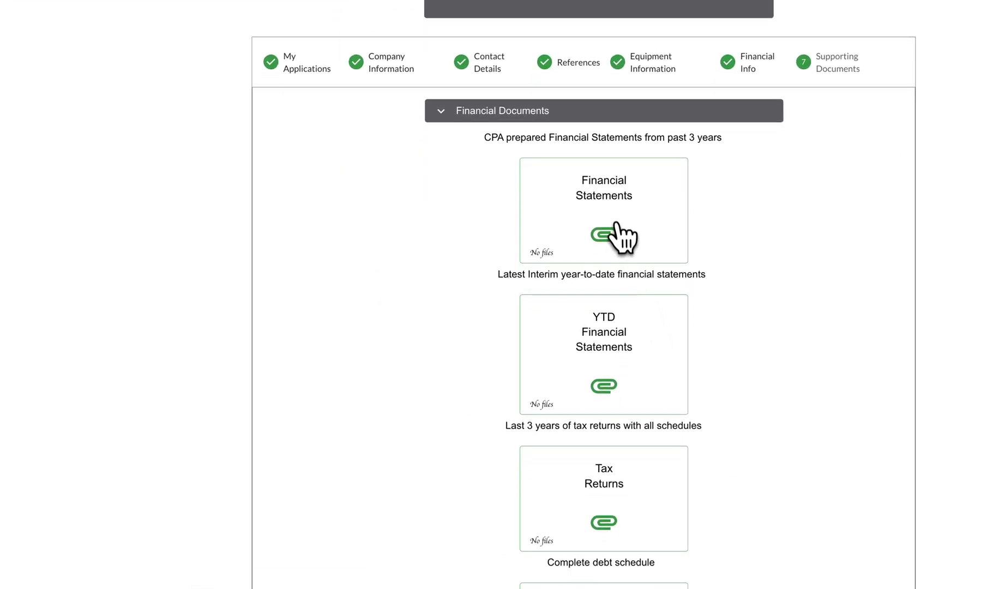
left_click(616, 224)
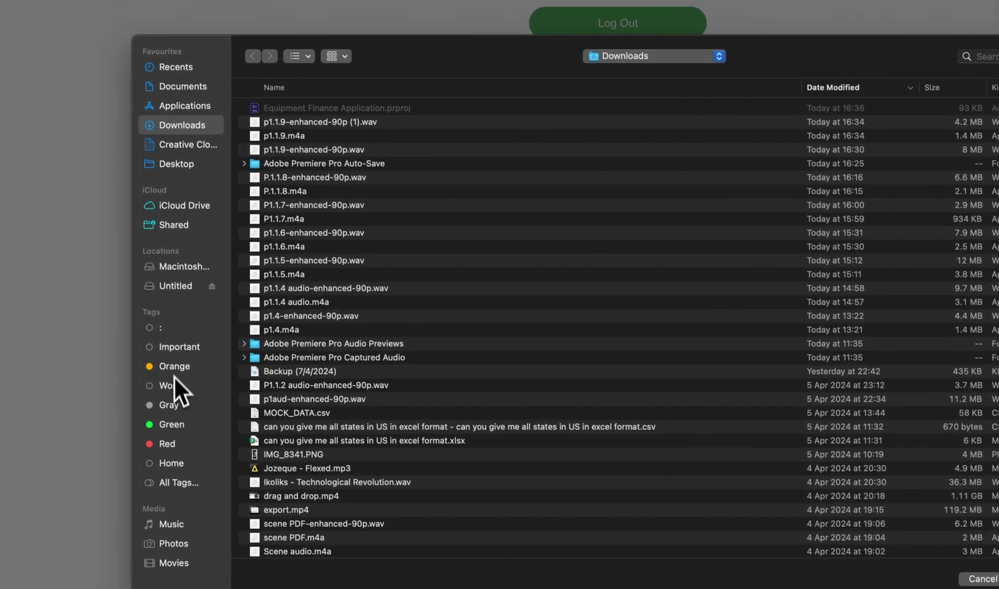
left_click(156, 250)
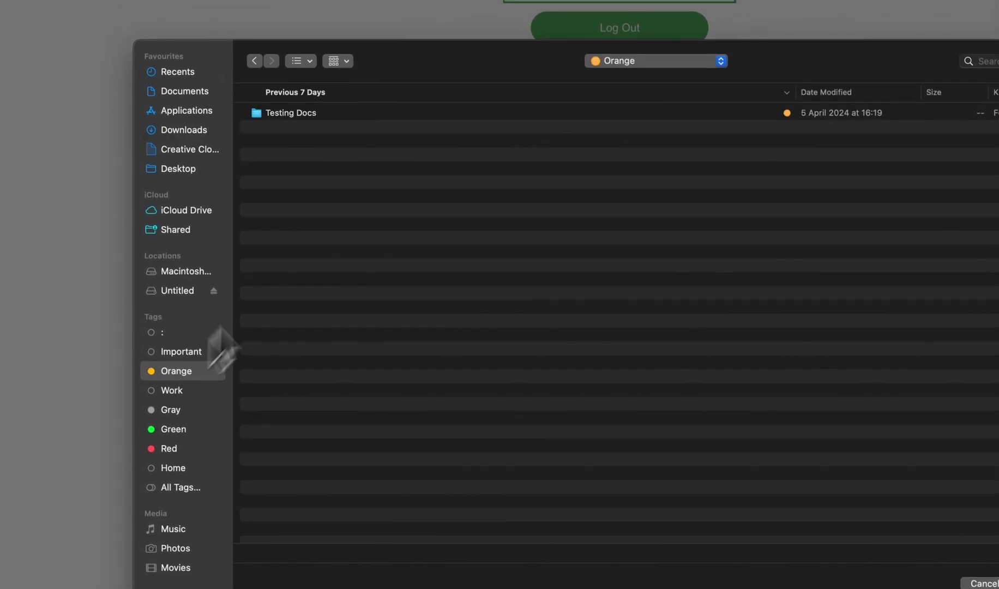
double_click(308, 113)
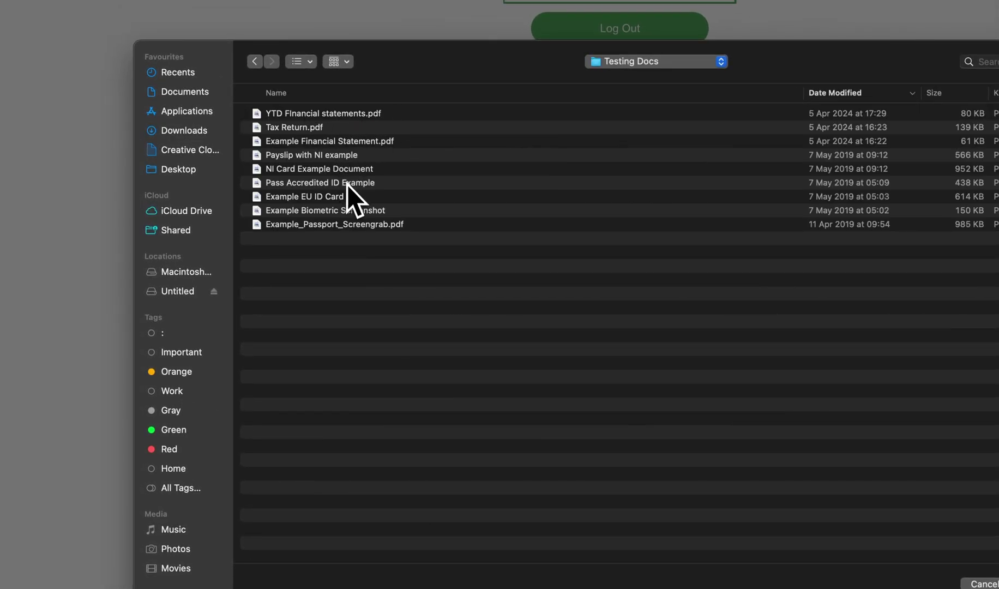
left_click(345, 133)
left_click(834, 486)
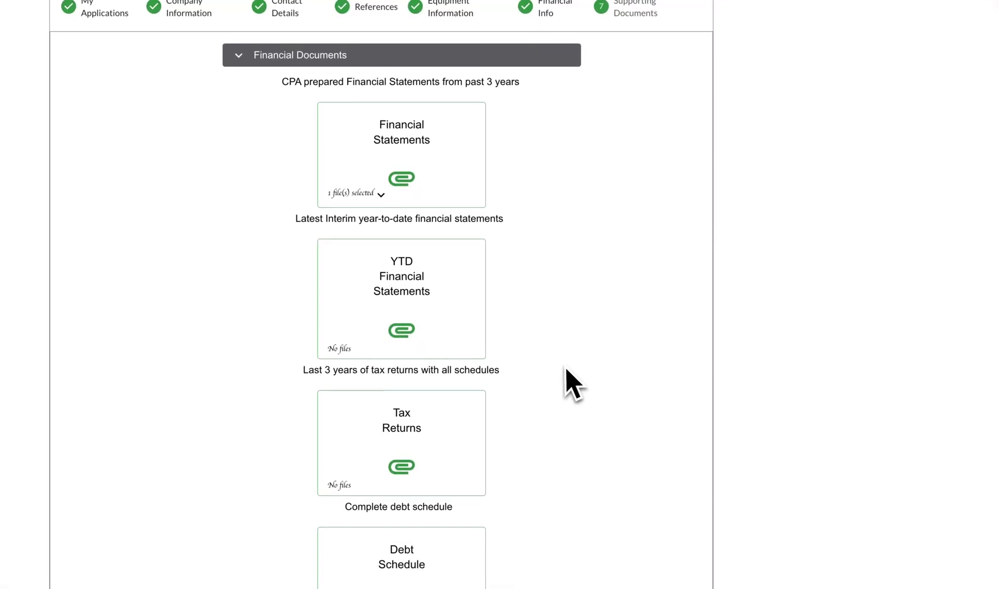
left_click(353, 196)
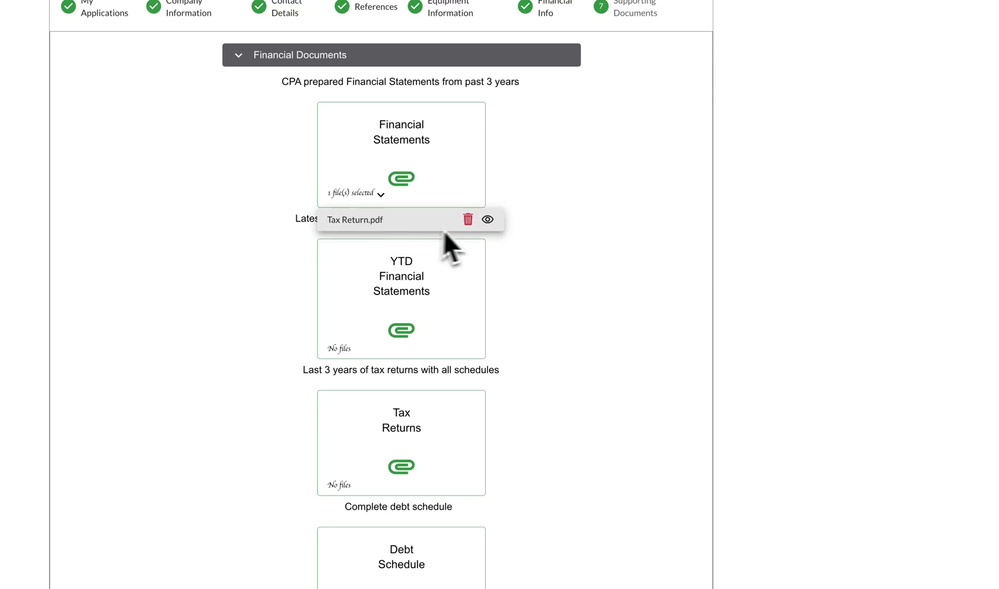
Attach YTD Financial statements.pdf to YTD Financial Statements and Example Financial Statement.pdf to Tax Returns.
left_click(403, 333)
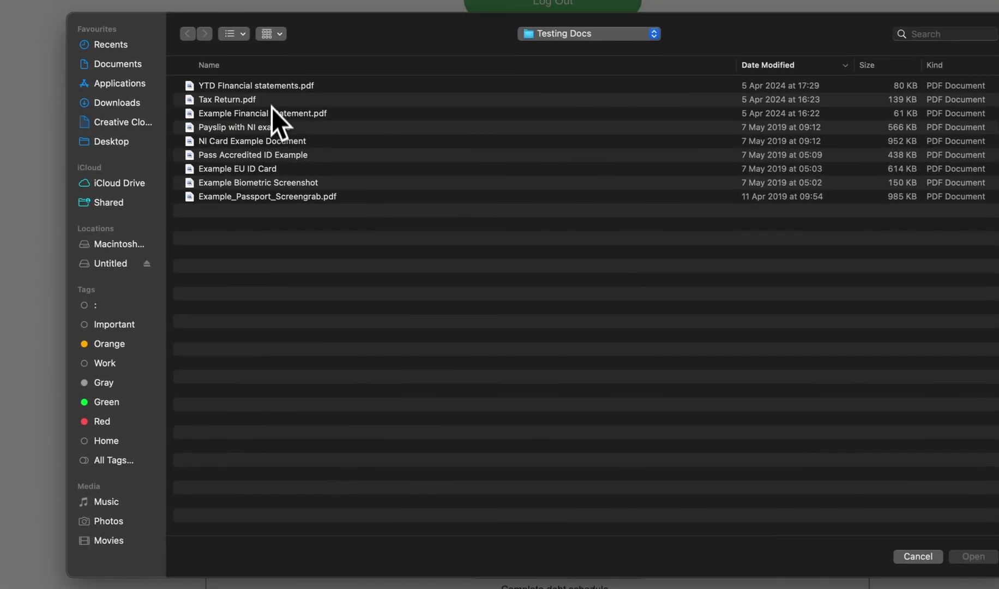
left_click(274, 89)
double_click(274, 89)
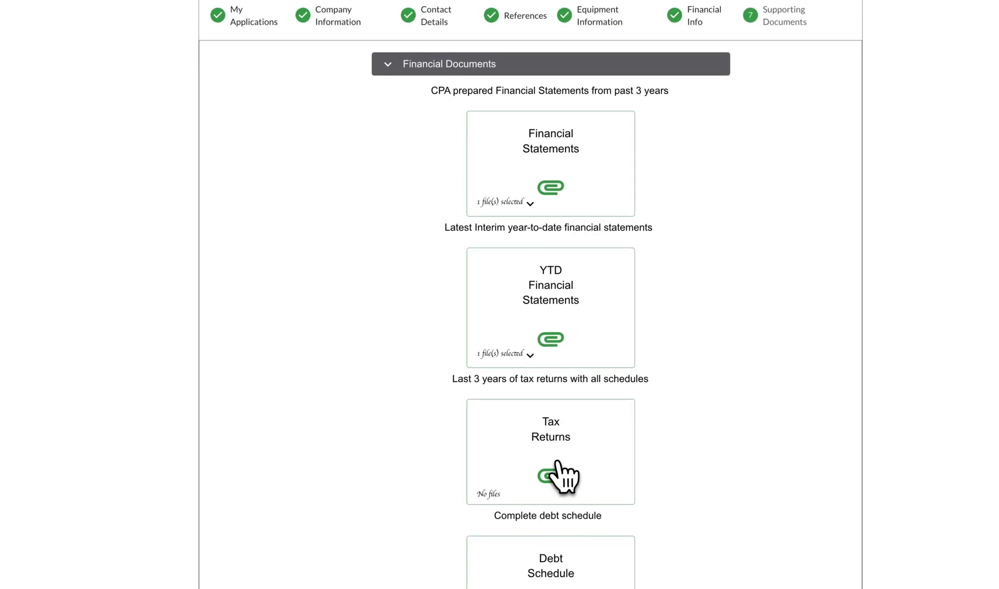
left_click(557, 464)
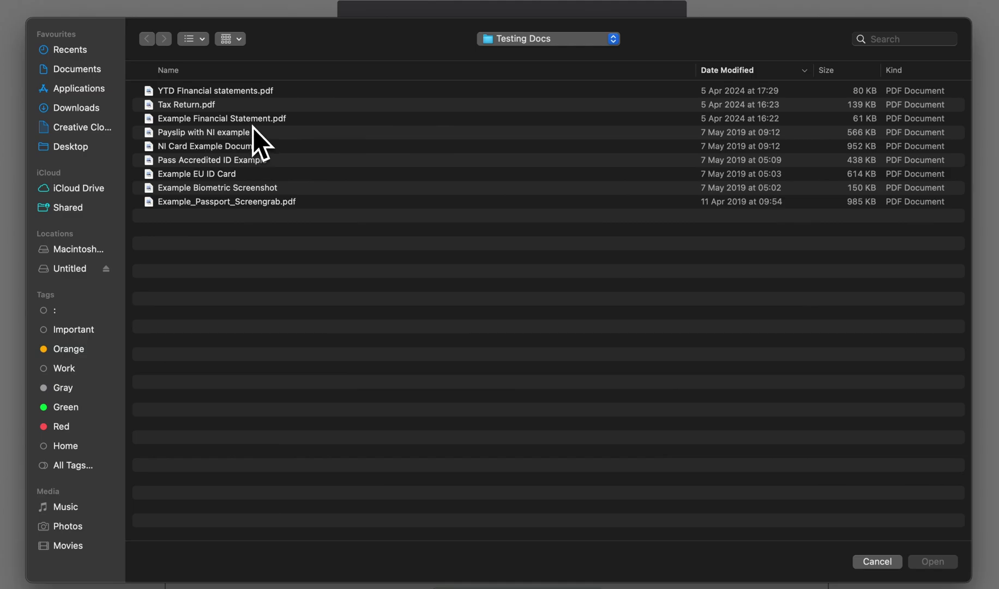
double_click(253, 123)
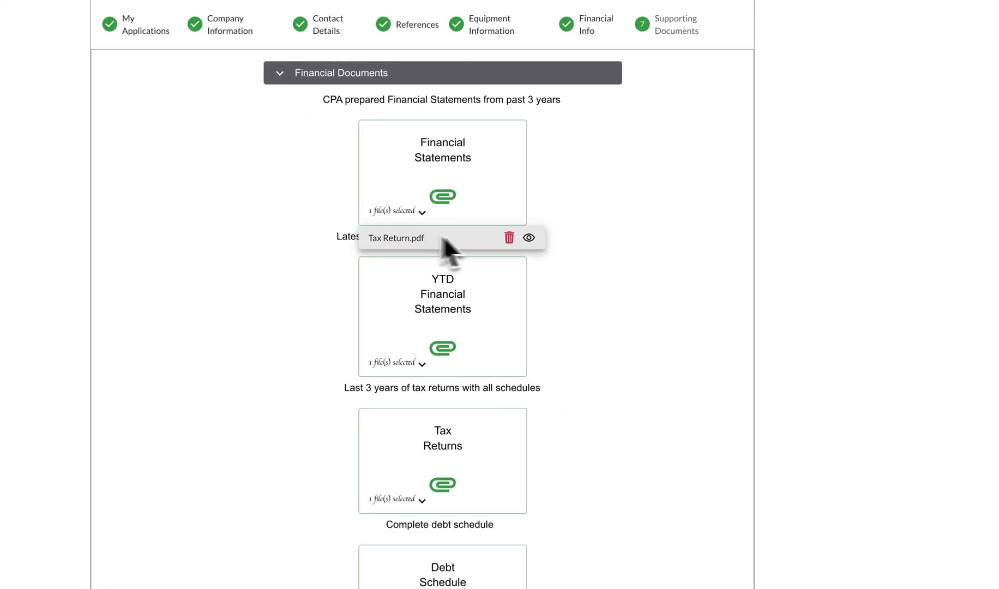
Preview and remove the mismatched files from Financial Statements and Tax Returns.
left_click(529, 238)
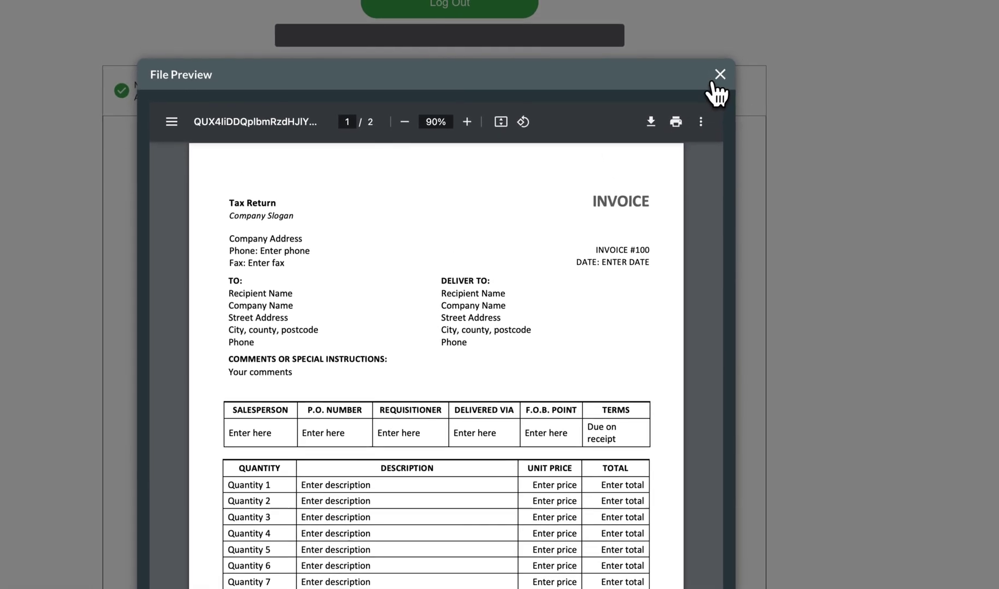
left_click(712, 82)
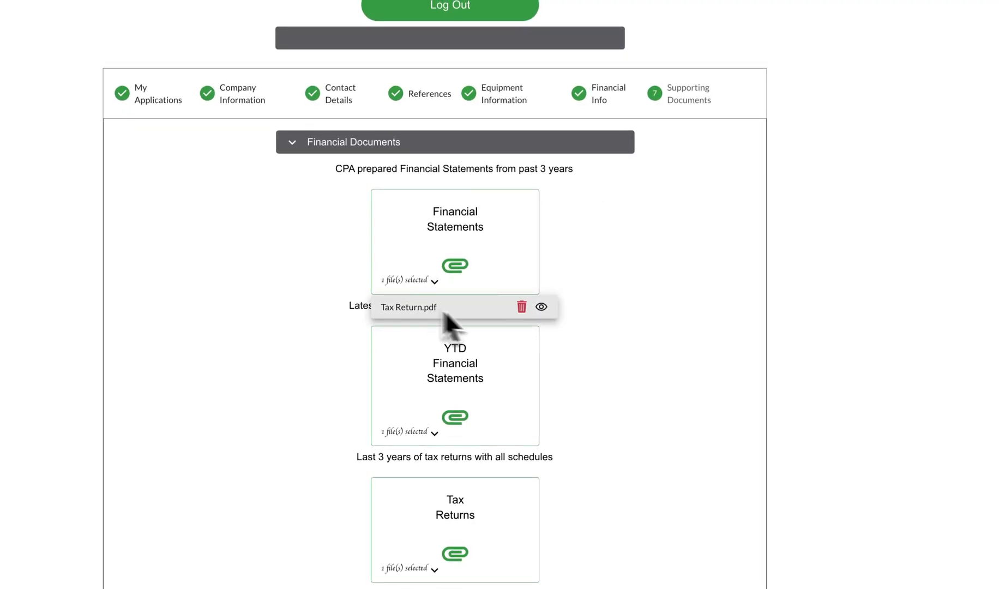
left_click(522, 307)
left_click(435, 569)
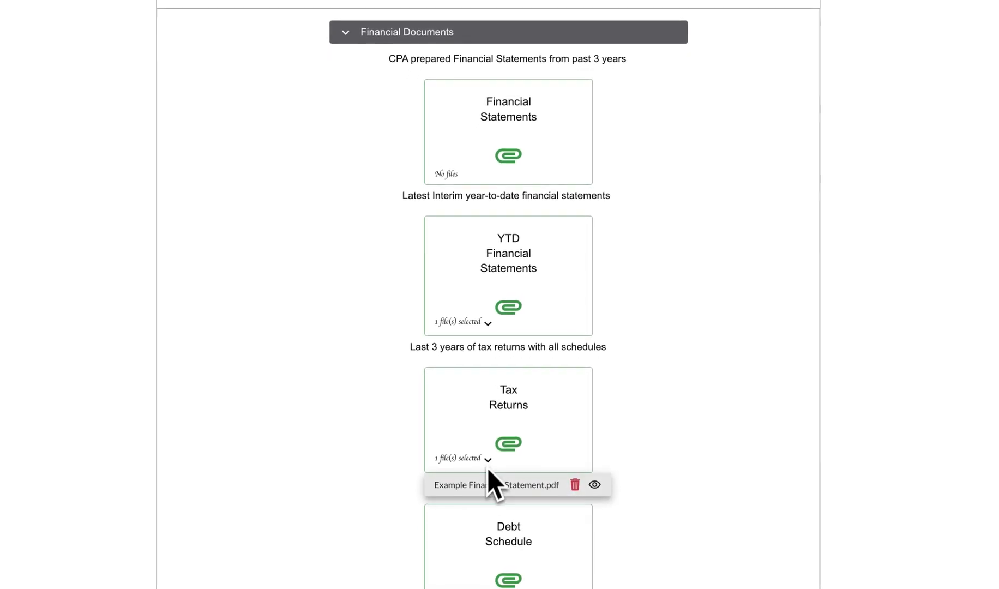
left_click(575, 484)
Re-attach Example Financial Statement.pdf to Financial Statements and Tax Return.pdf to Tax Returns, then submit.
left_click(521, 159)
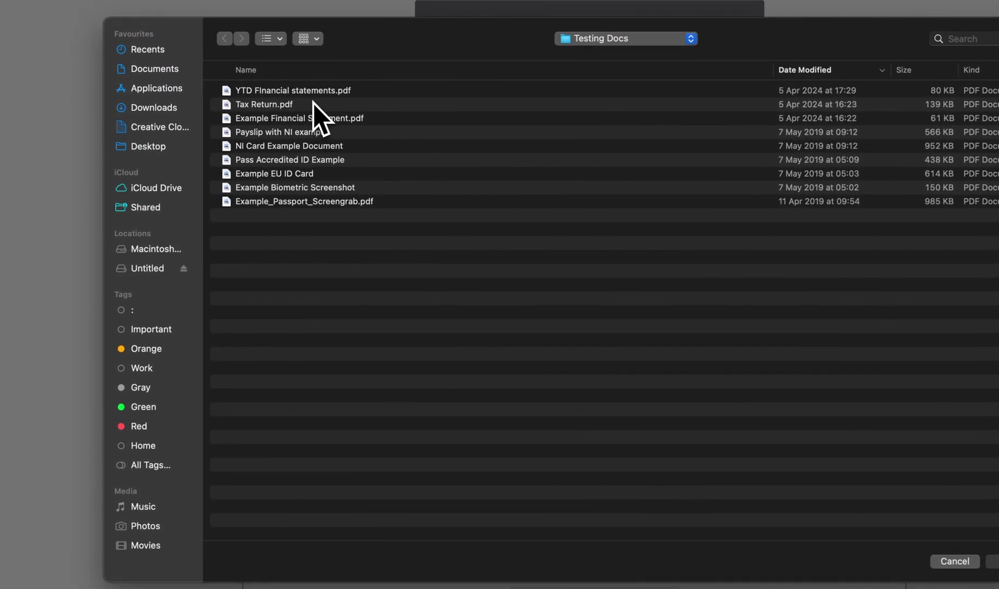
double_click(311, 120)
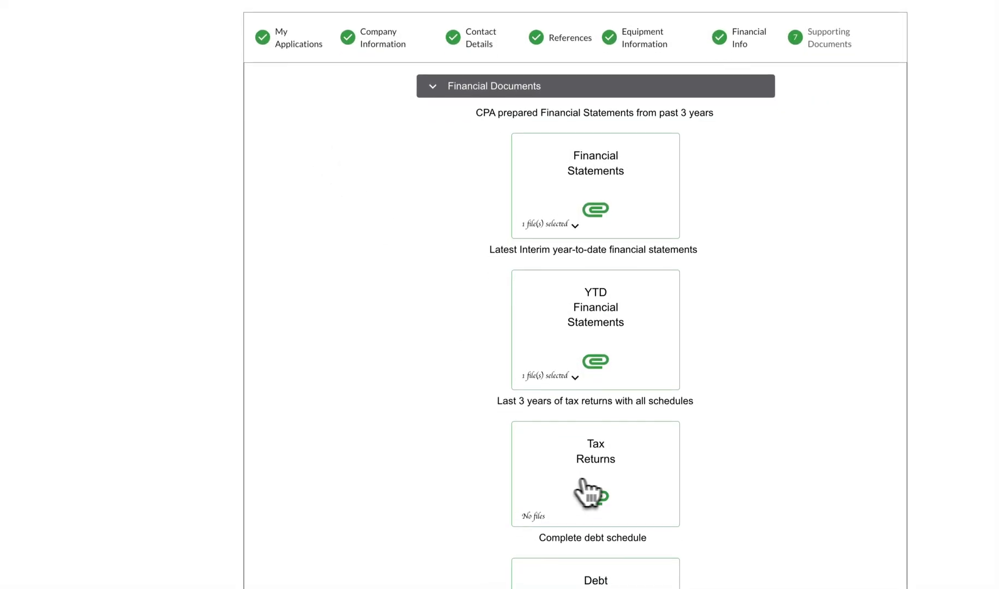
left_click(594, 527)
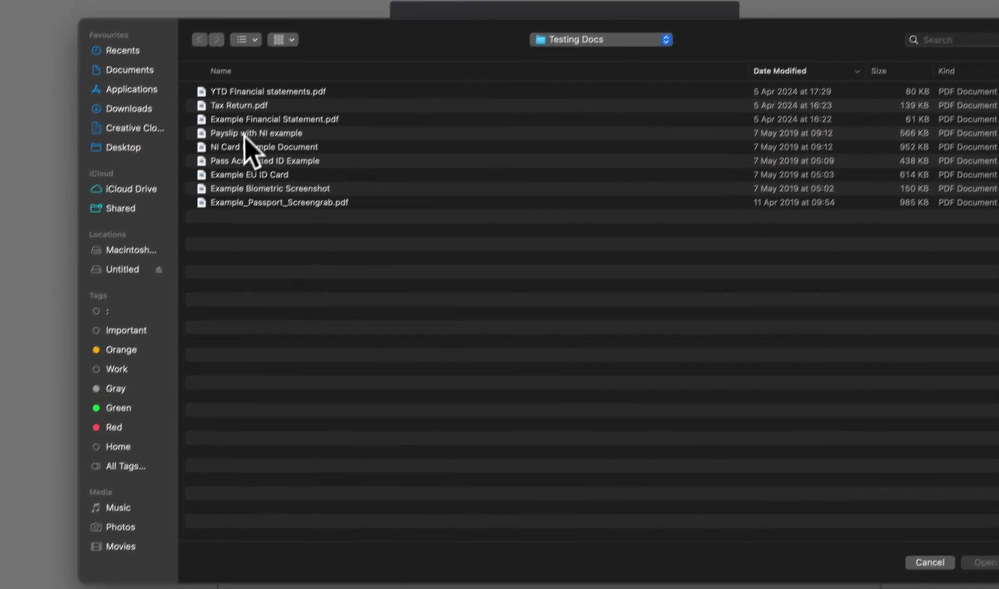
double_click(270, 71)
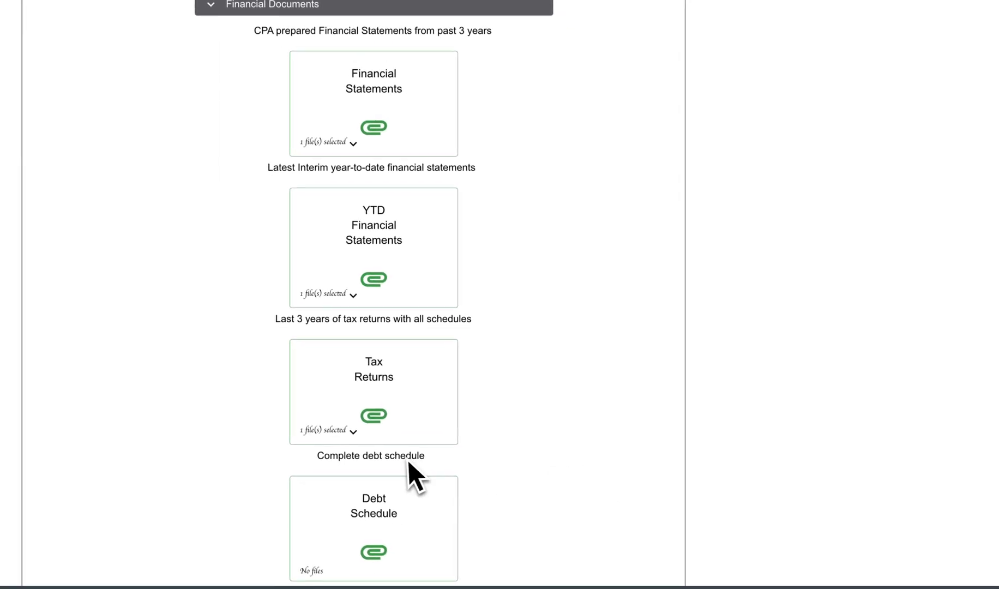
scroll(408, 471, "down", 5)
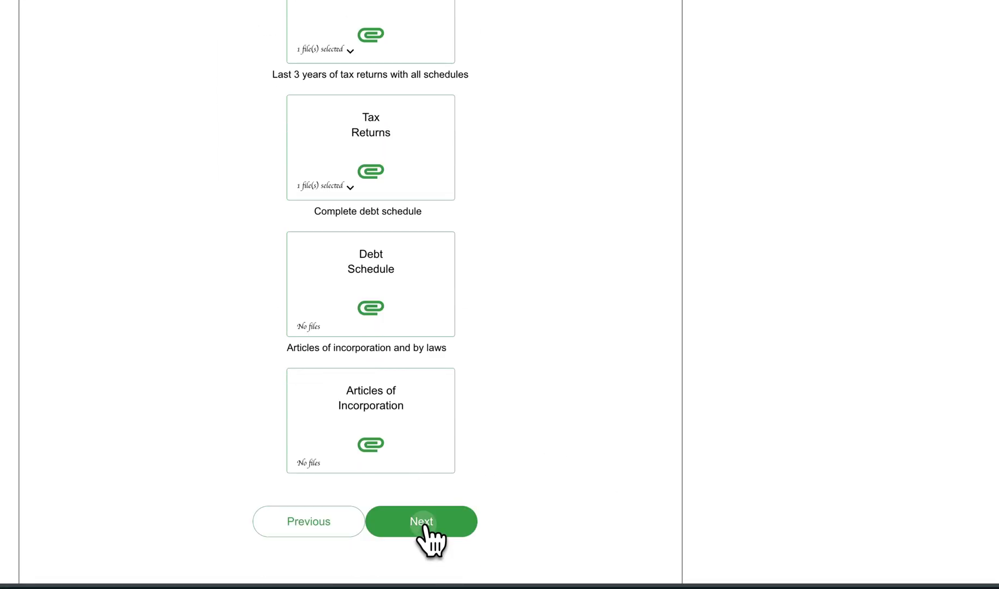
left_click(425, 523)
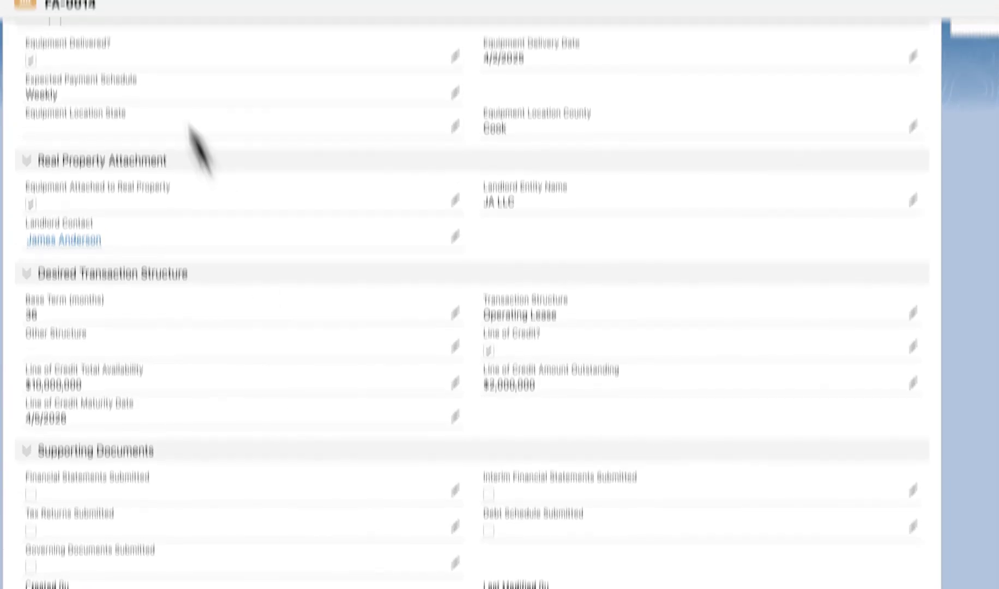
Reload FA-0014 and review the uploaded Tax Returns file preview.
key("F5")
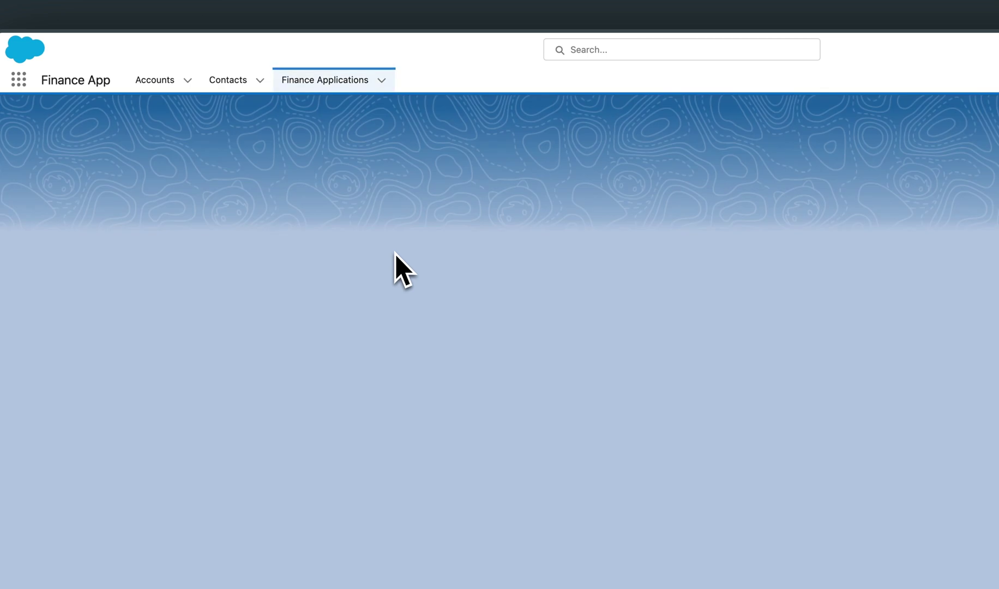
scroll(319, 310, "down", 10)
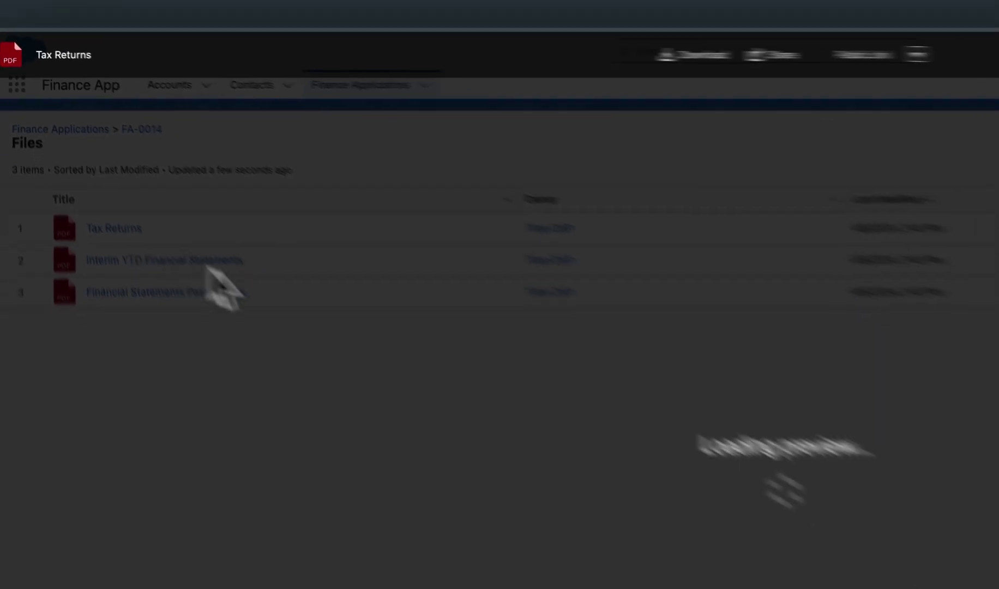
scroll(440, 283, "down", 1)
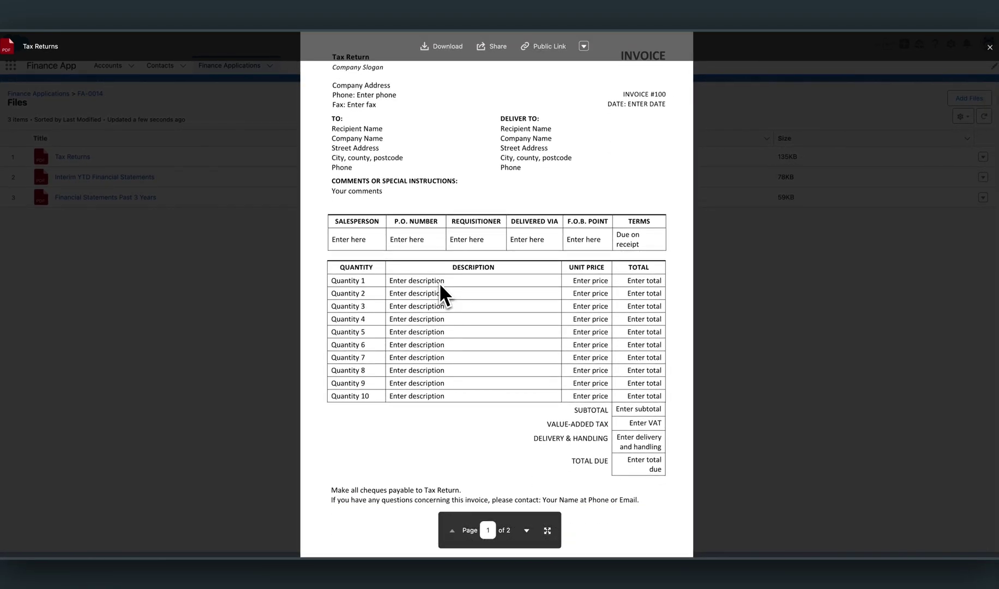
left_click(246, 265)
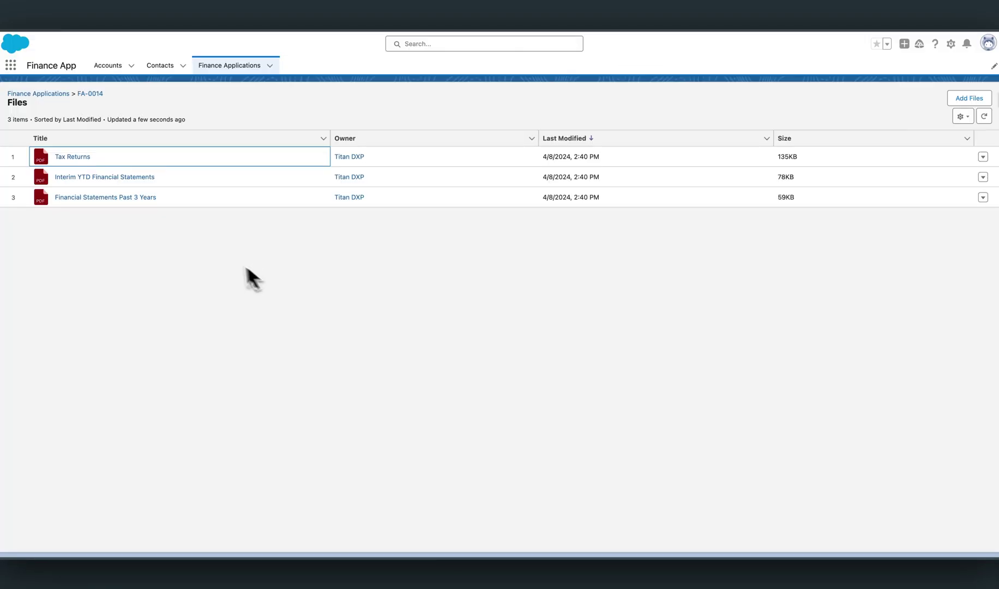
Preview the Interim YTD and Past 3 Years financial statements, then go back to the FA-0014 record.
left_click(116, 178)
left_click(197, 278)
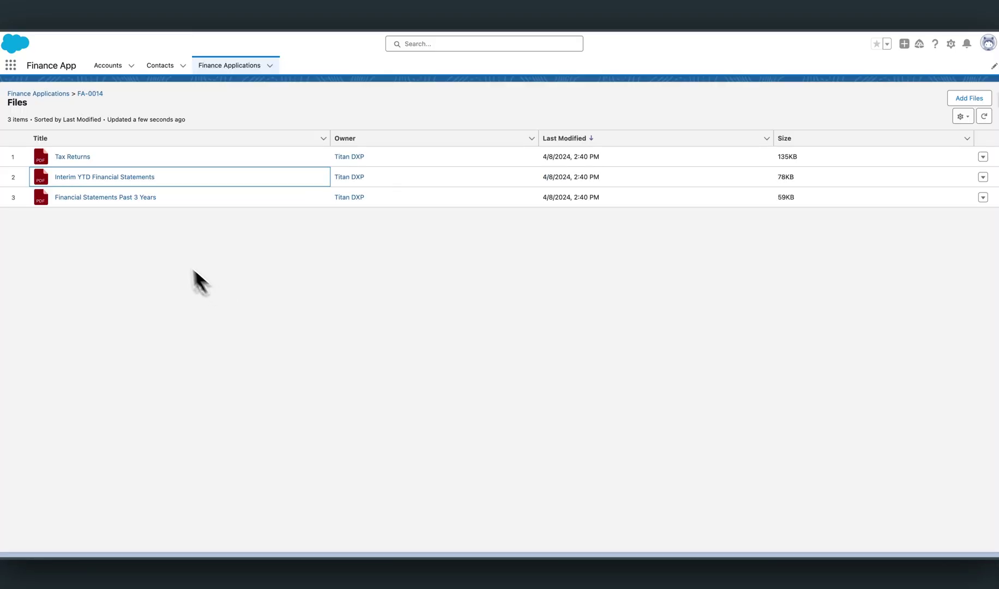
left_click(134, 197)
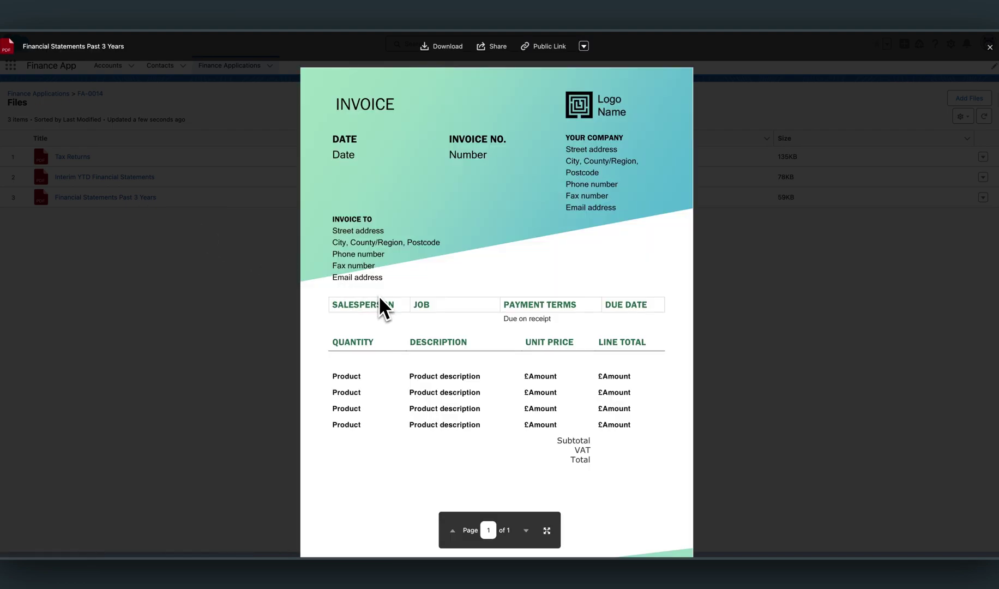
scroll(379, 295, "down", 1)
left_click(271, 311)
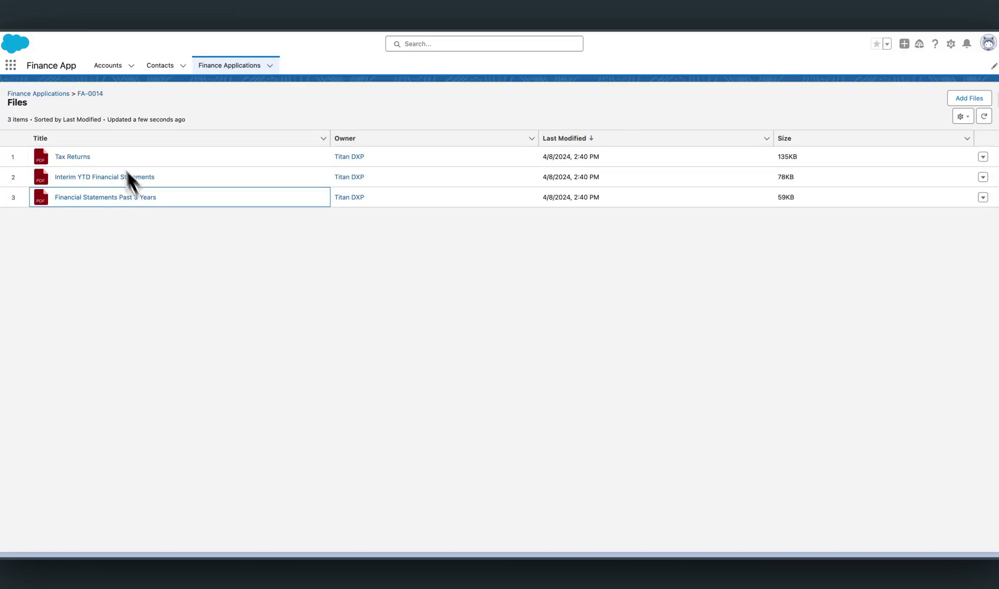
left_click(92, 94)
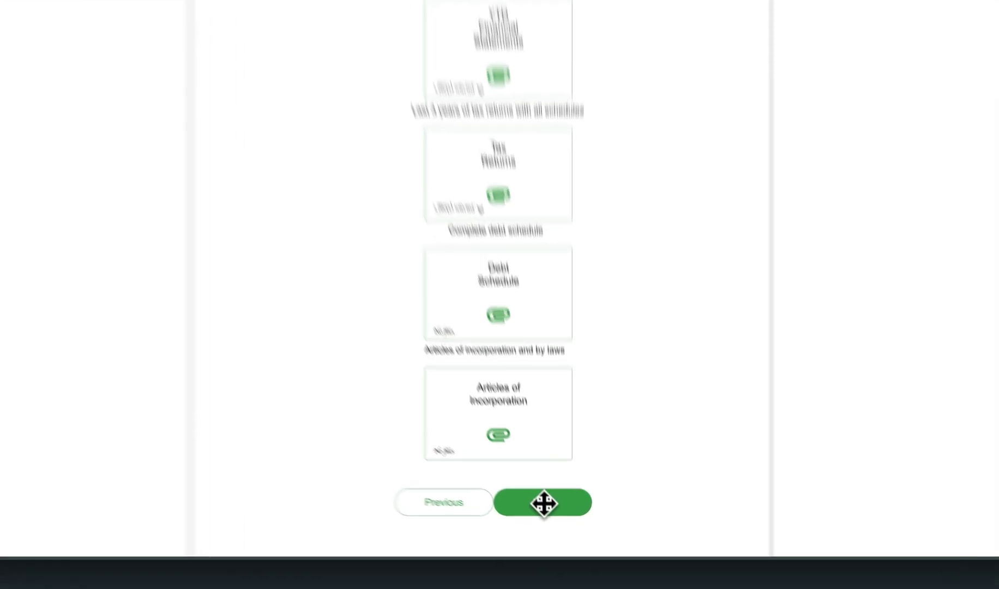
Submit the documents and scroll the Equipment Finance Application down to the Acknowledgement section.
left_click(525, 471)
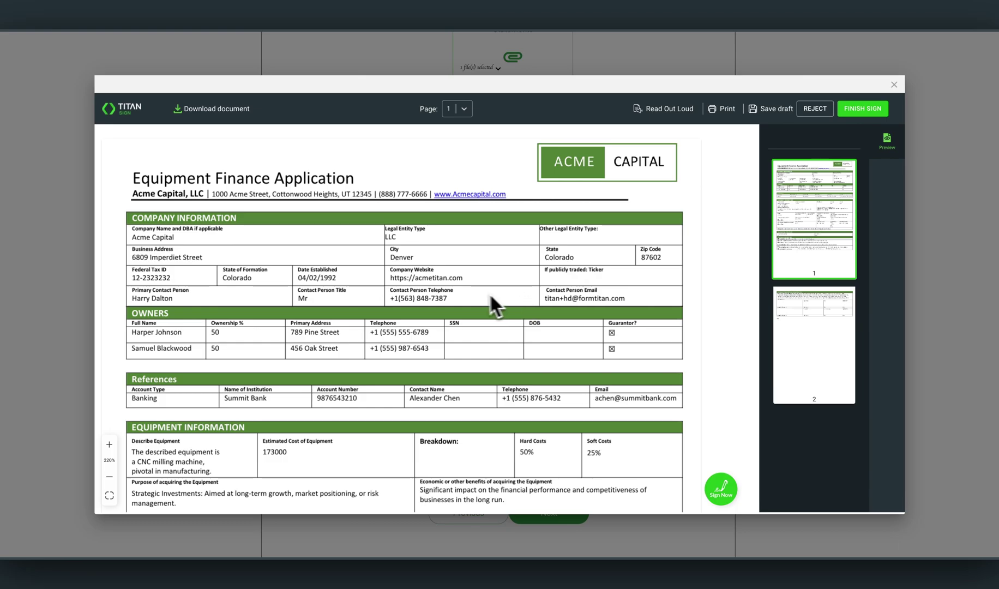
scroll(472, 295, "down", 2)
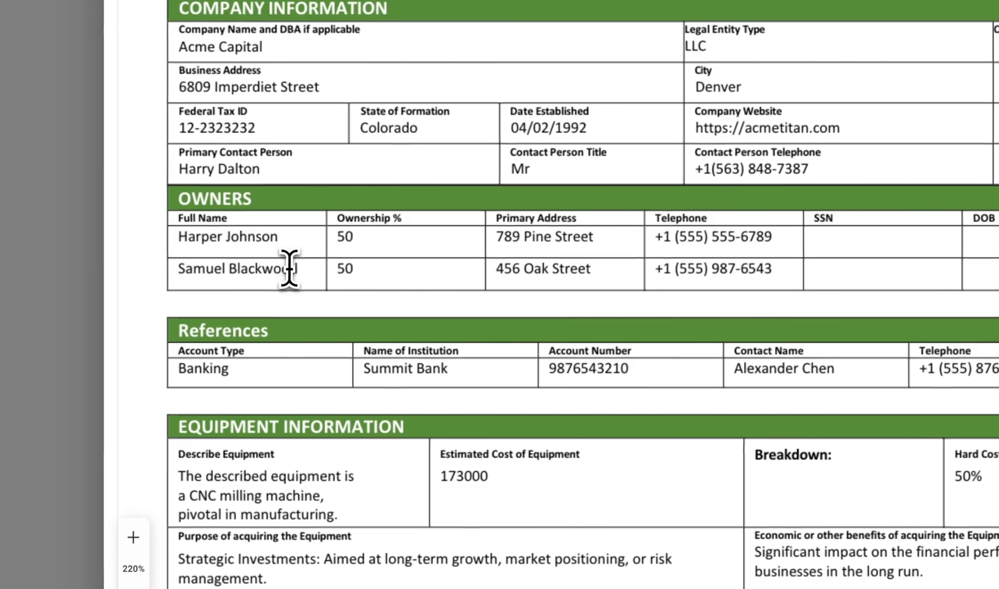
scroll(329, 305, "down", 1)
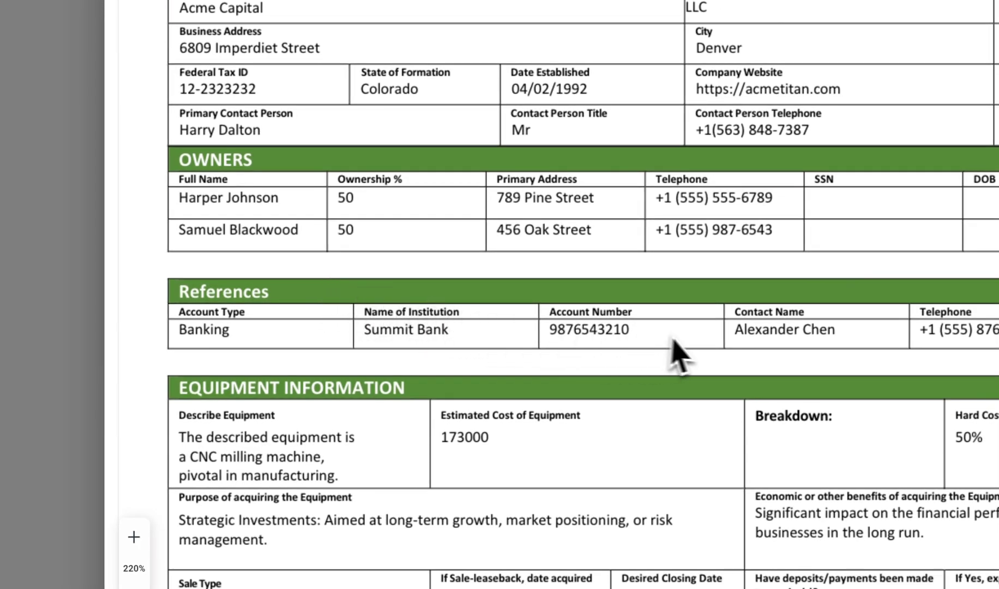
scroll(694, 341, "down", 6)
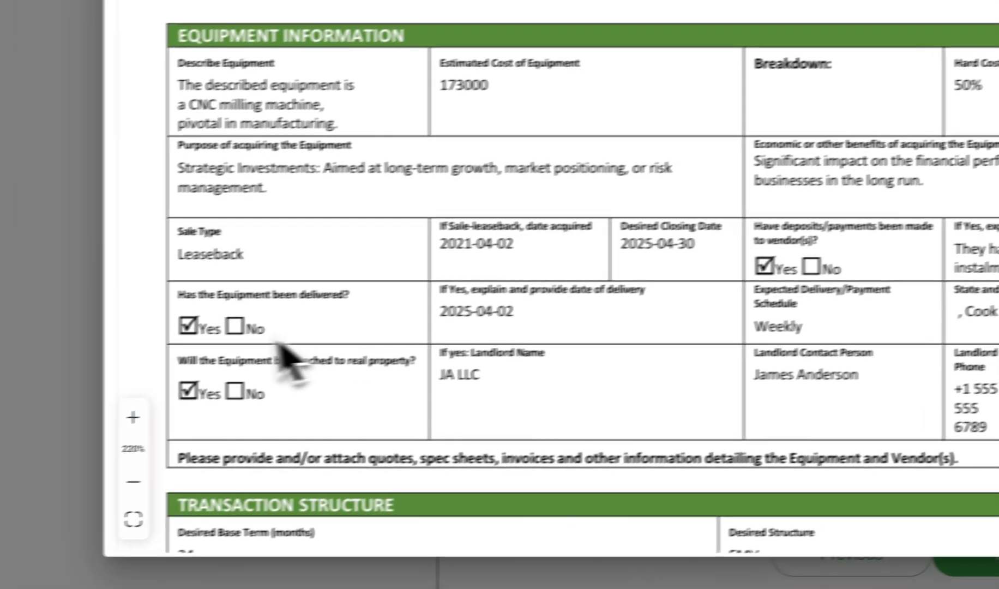
scroll(755, 313, "down", 3)
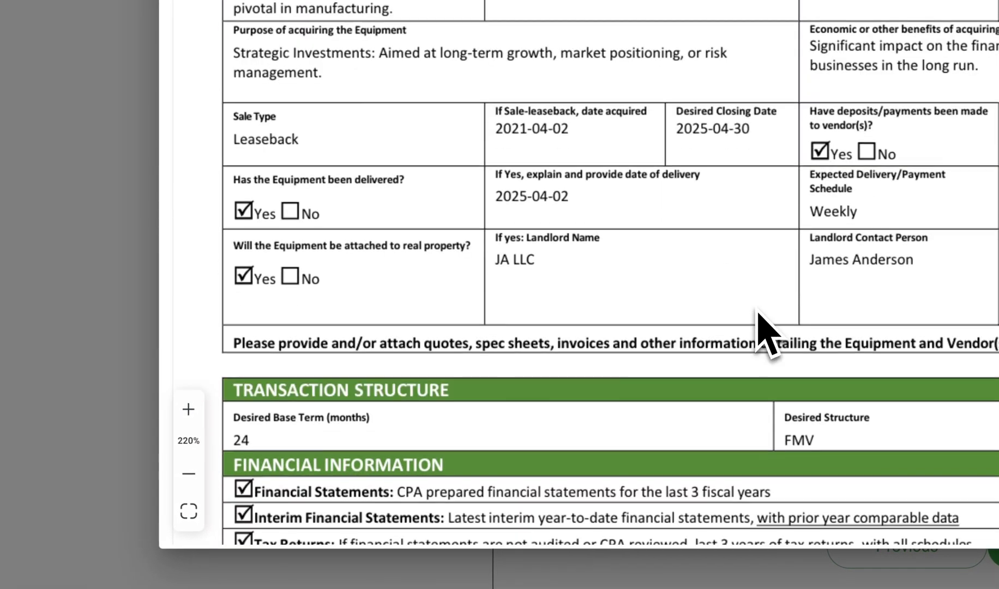
scroll(761, 330, "down", 7)
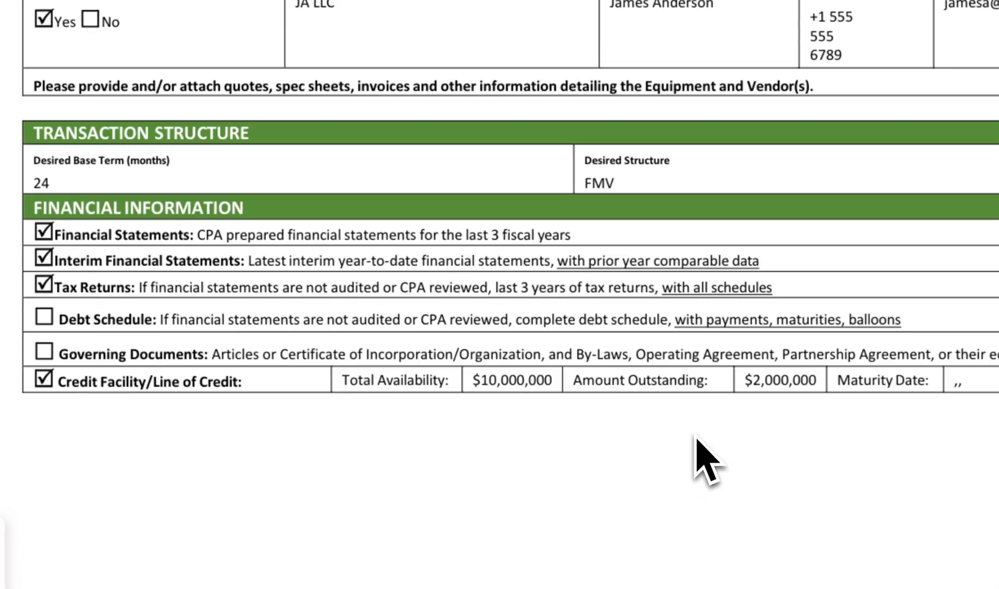
scroll(706, 461, "down", 15)
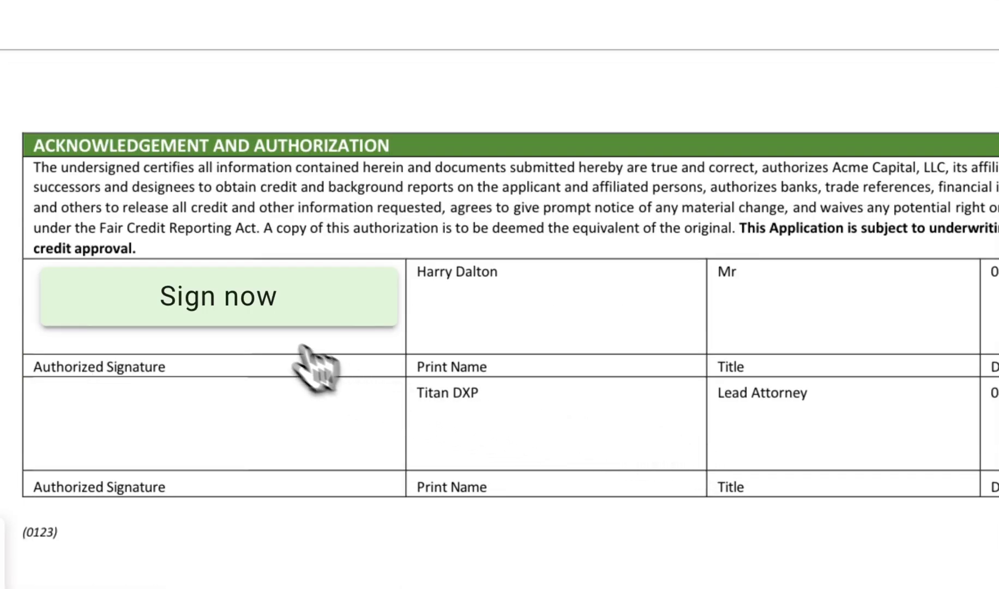
Apply the applicant's saved signature to the first signature box and finish signing.
left_click(256, 317)
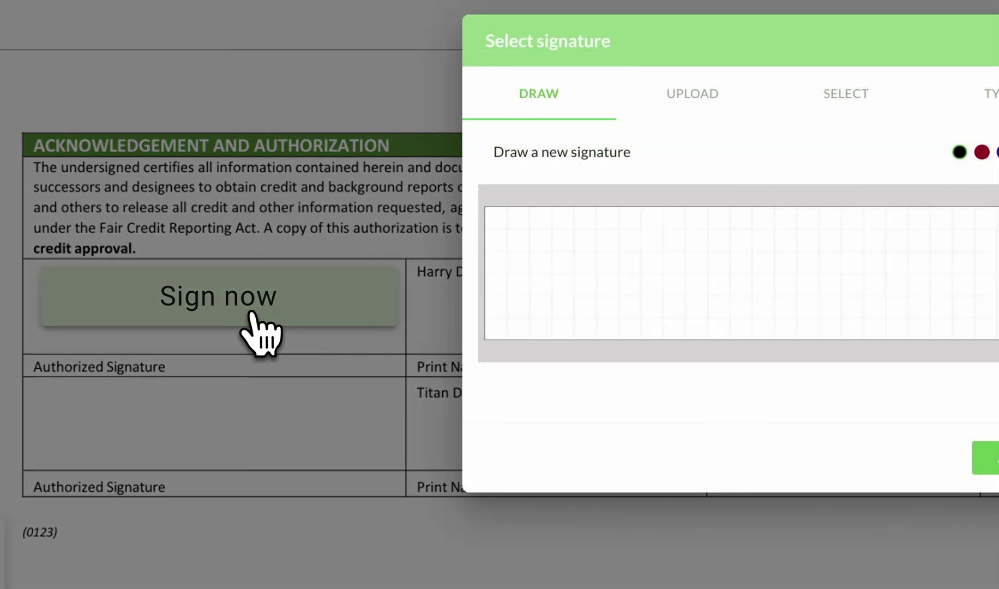
left_click(519, 217)
left_click(845, 134)
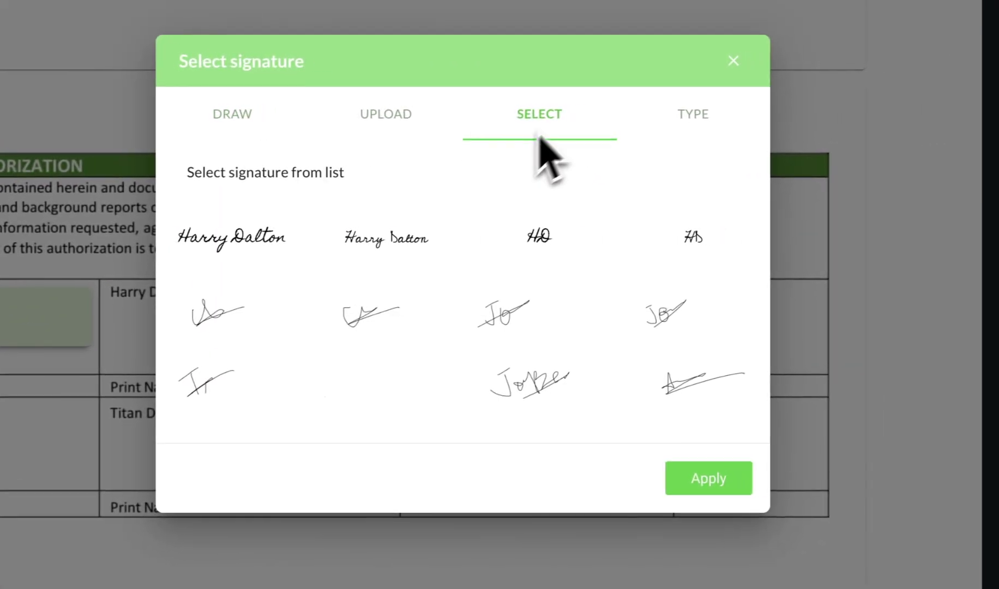
left_click(275, 238)
left_click(704, 476)
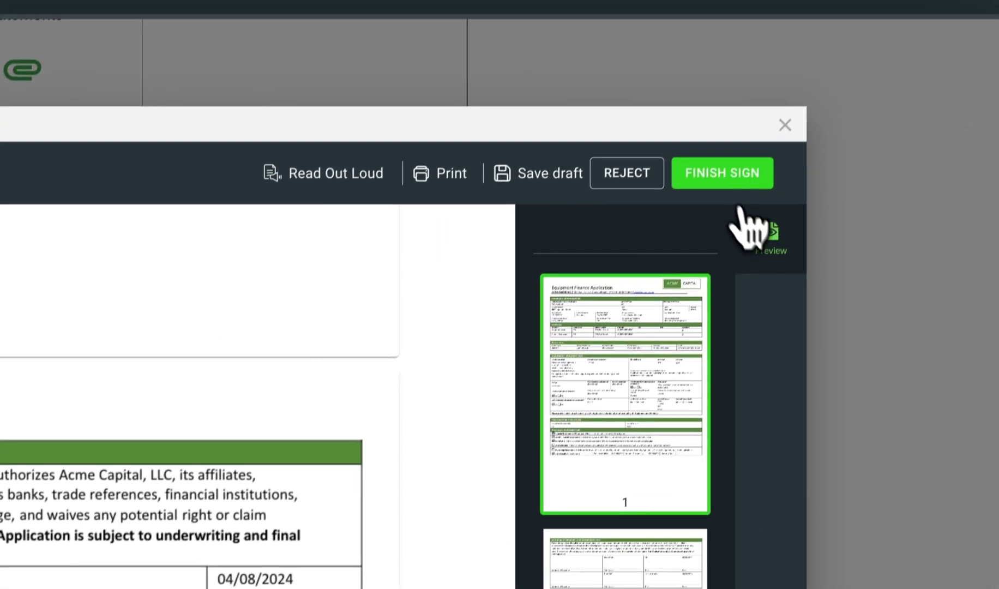
left_click(714, 191)
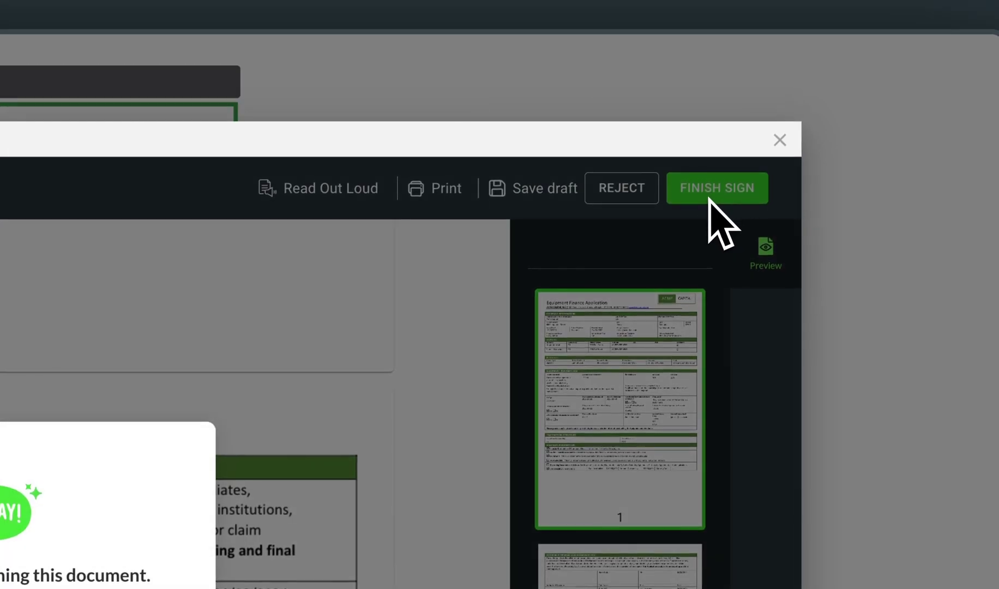
left_click(779, 140)
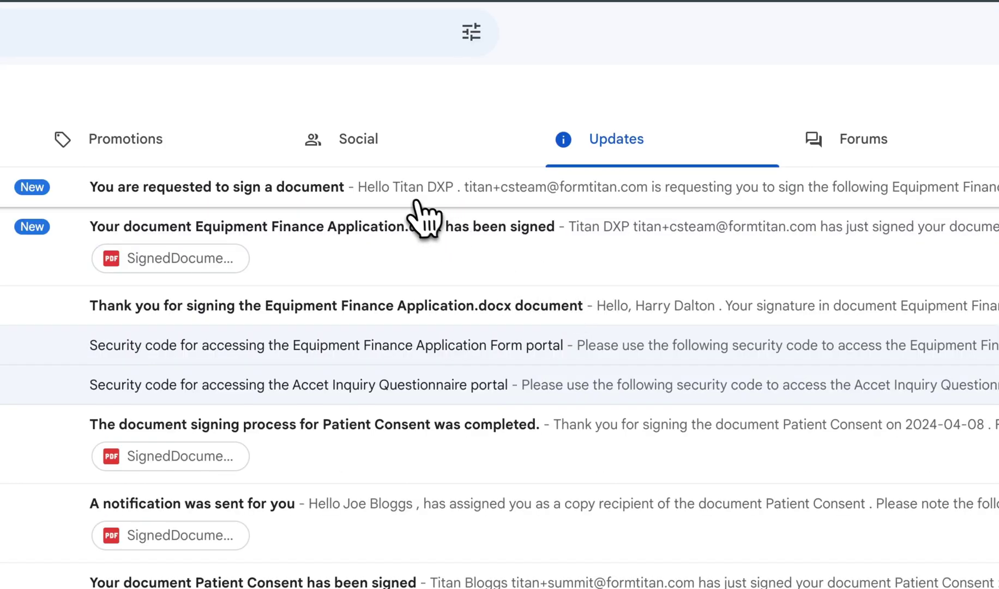
Open the 'You are requested to sign a document' email in the Updates tab.
left_click(418, 202)
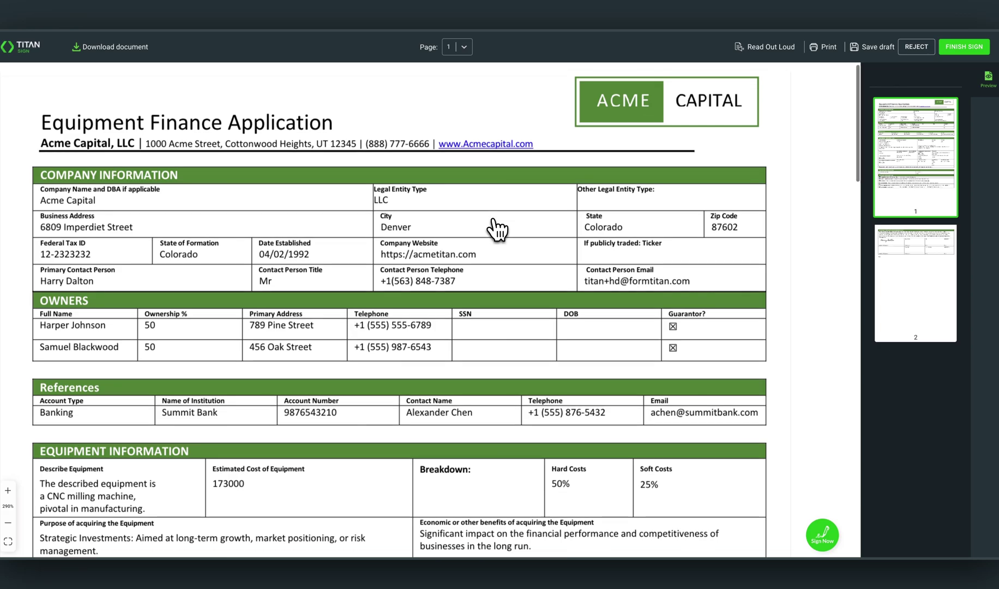
Apply the second party's saved signature to the second signature box and finish signing.
scroll(497, 230, "down", 6)
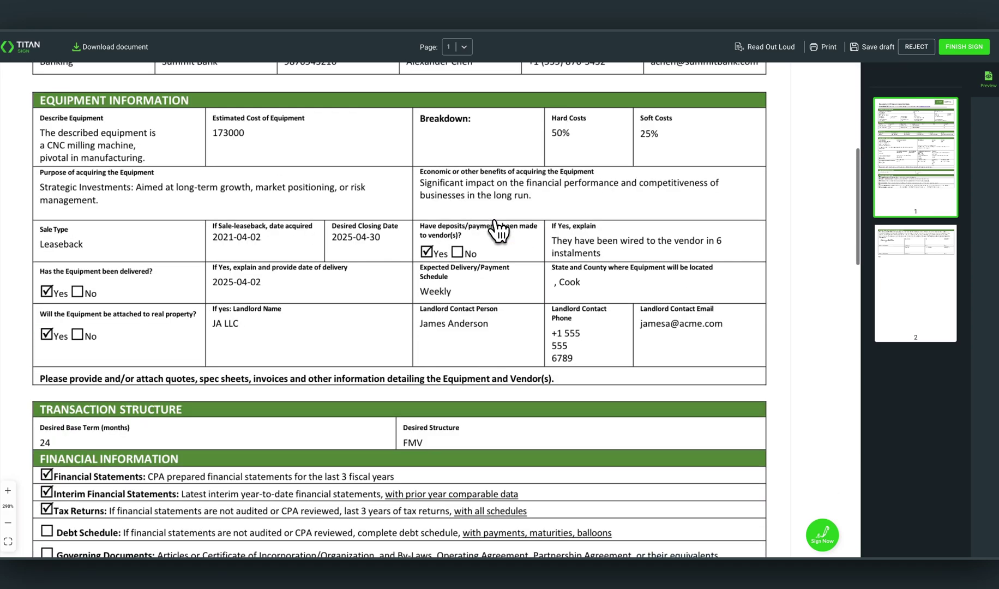
scroll(497, 231, "down", 10)
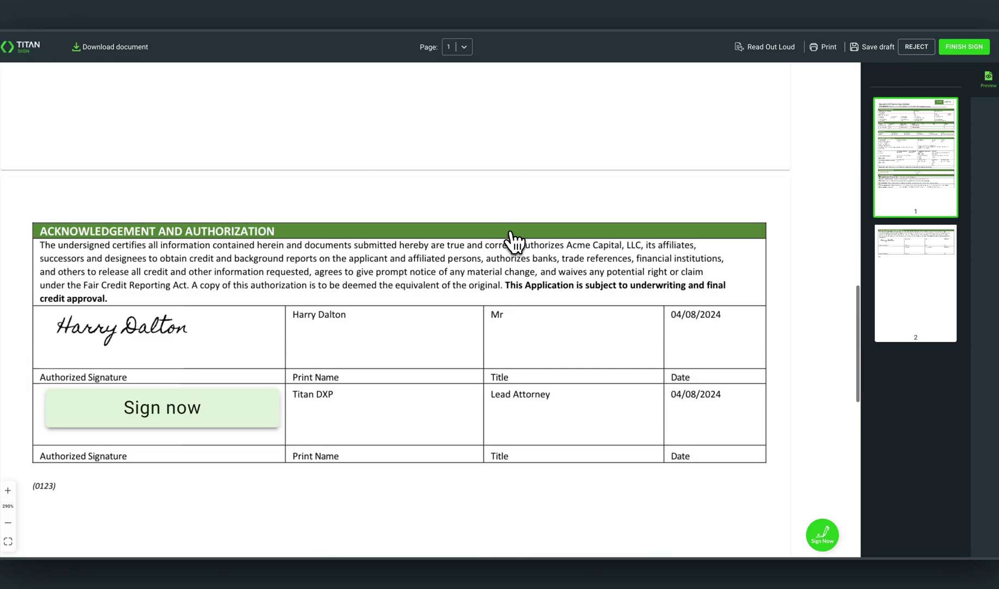
left_click(245, 417)
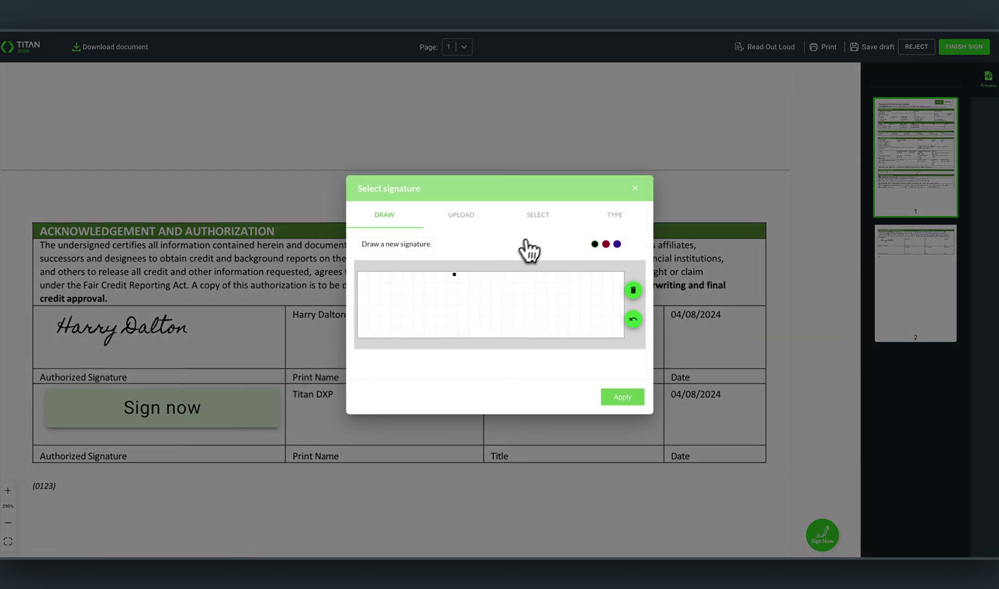
left_click(539, 218)
left_click(618, 397)
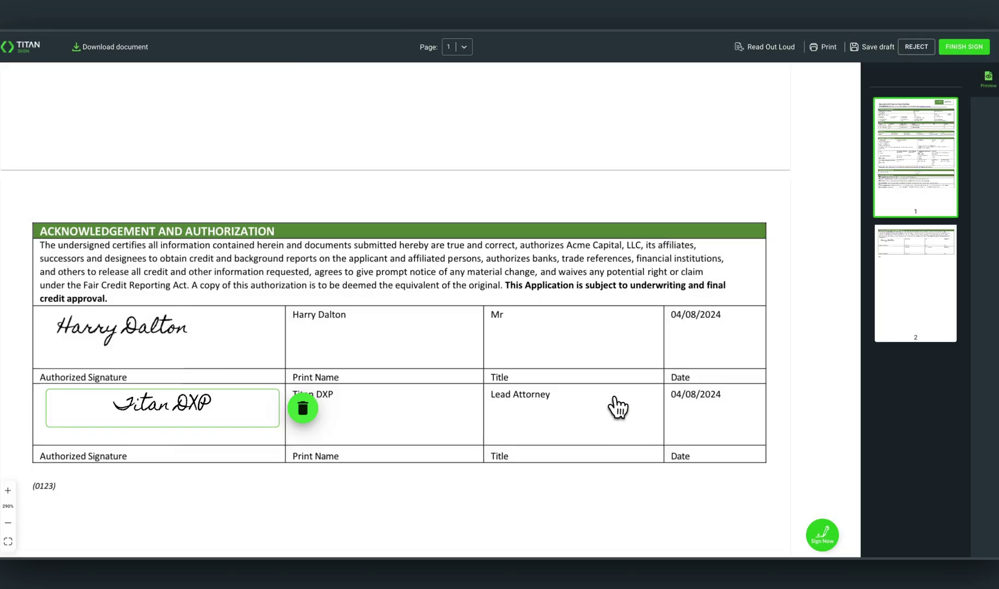
left_click(964, 48)
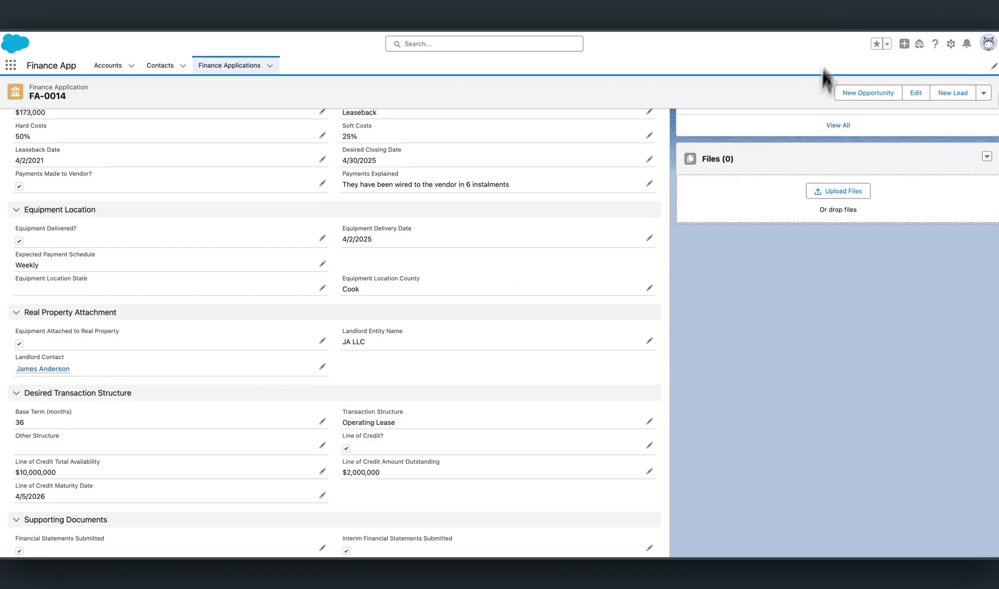
Open FA-0014's full Files list and review the signed application and Titan Doc Sign Tracking Log.
scroll(731, 219, "up", 1)
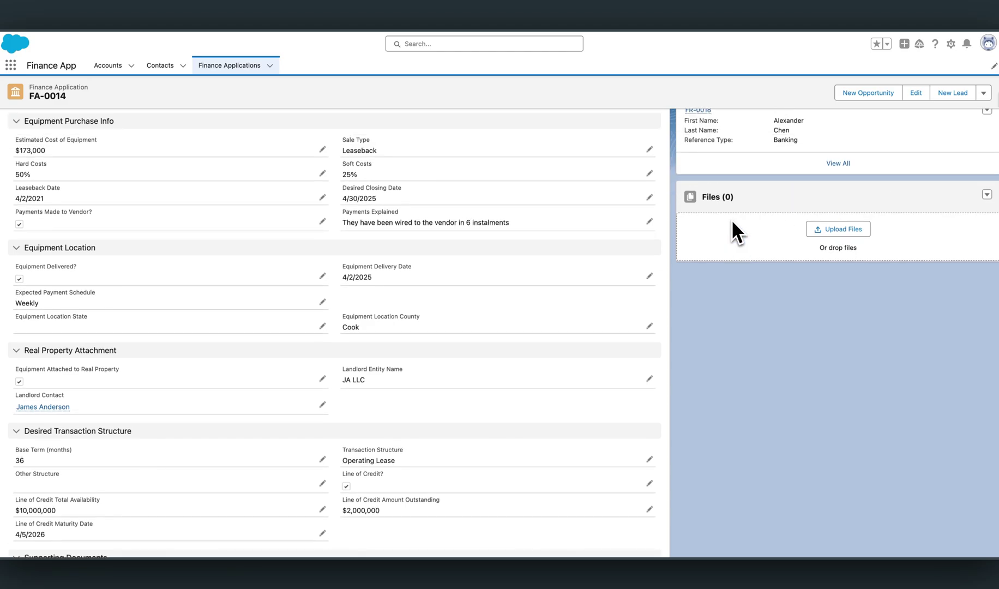
left_click(726, 207)
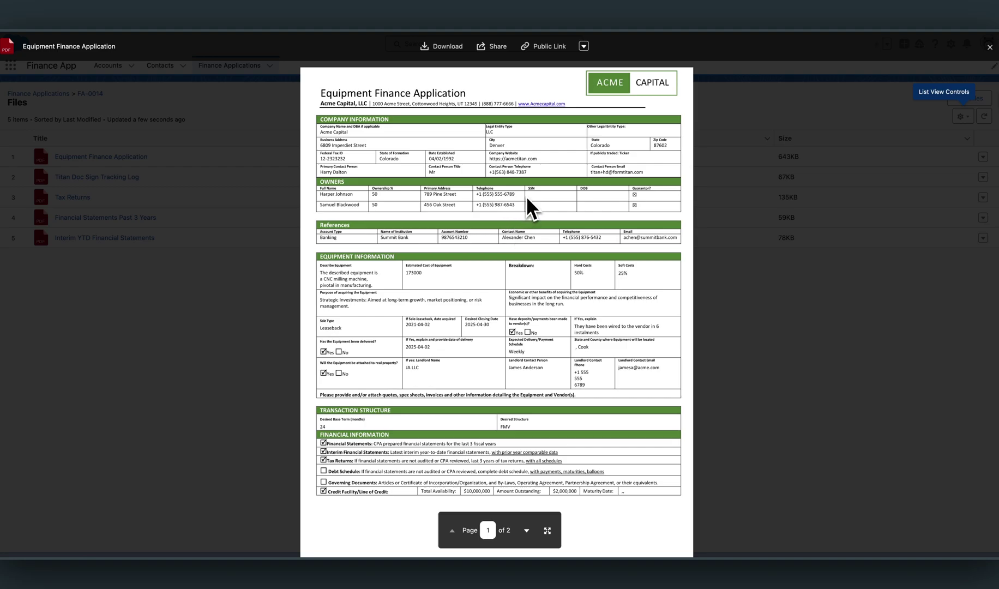
scroll(526, 198, "down", 9)
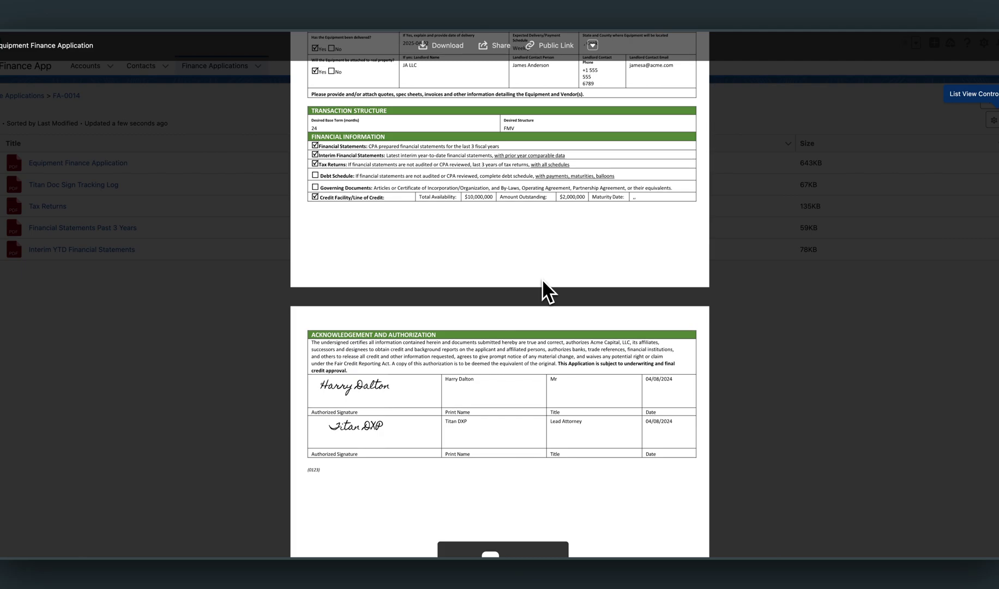
scroll(543, 281, "down", 4)
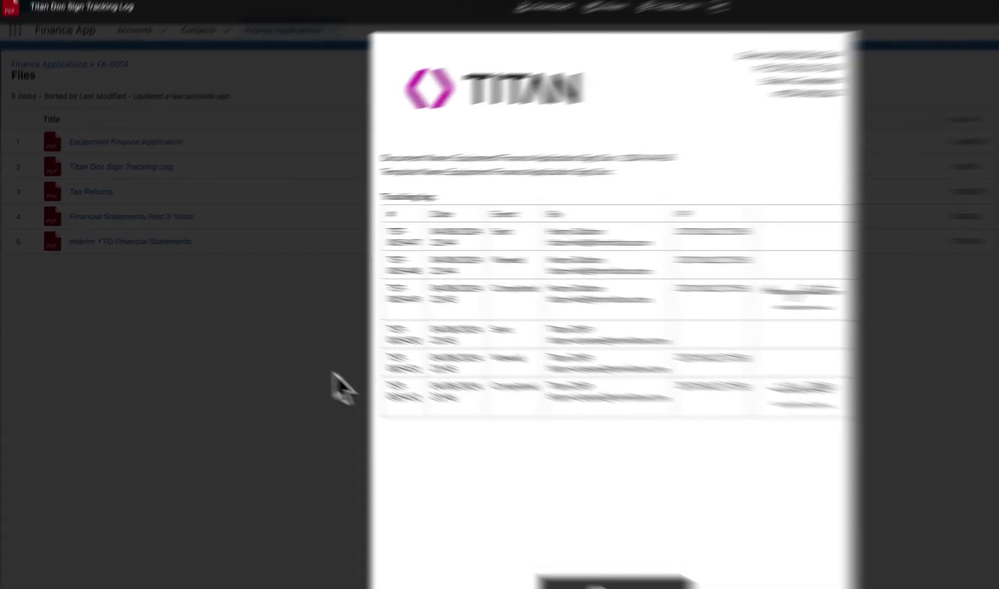
Close the tracking log preview and go back to the FA-0014 application record.
key("Escape")
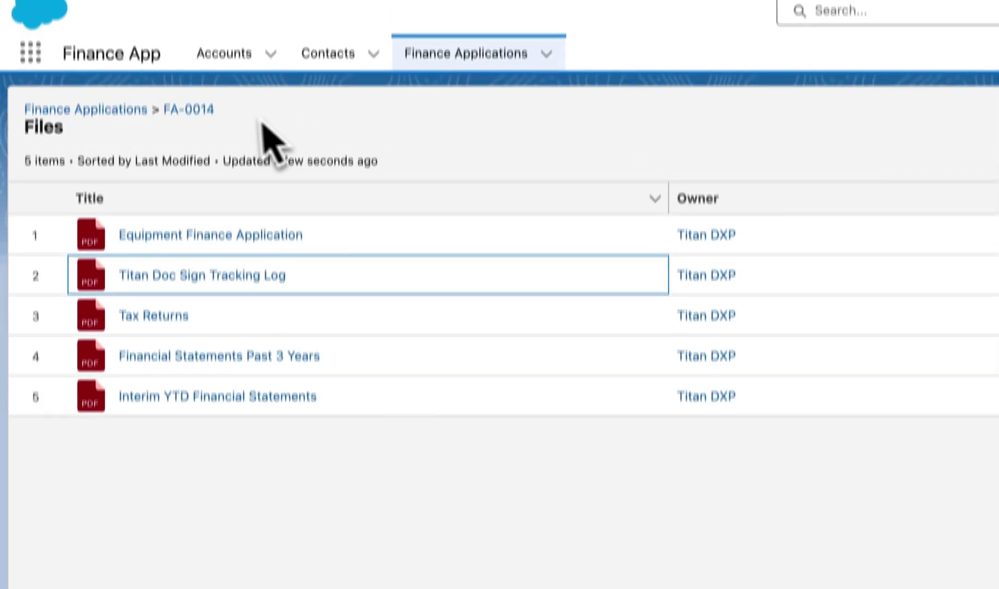
left_click(185, 0)
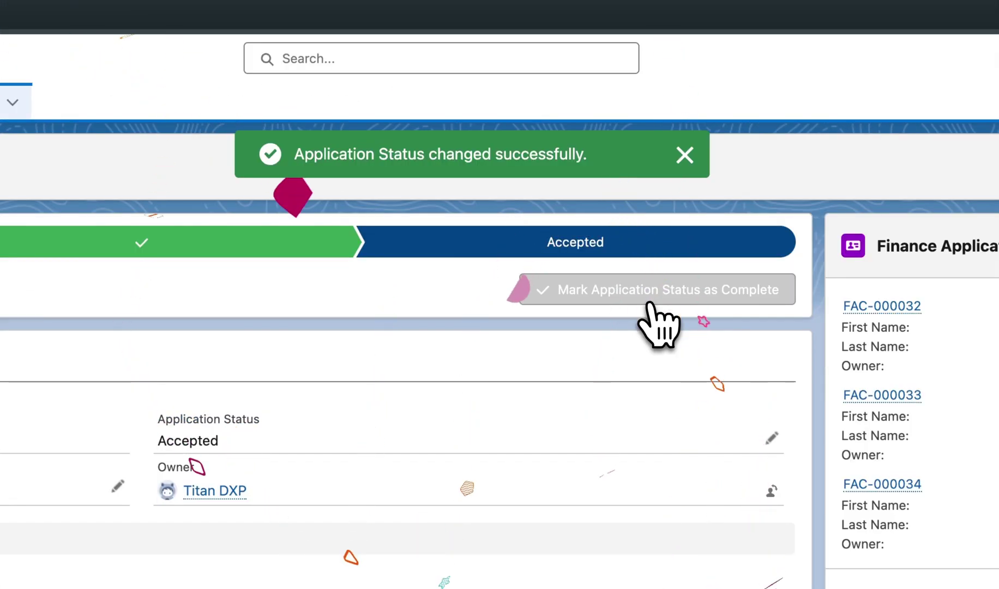